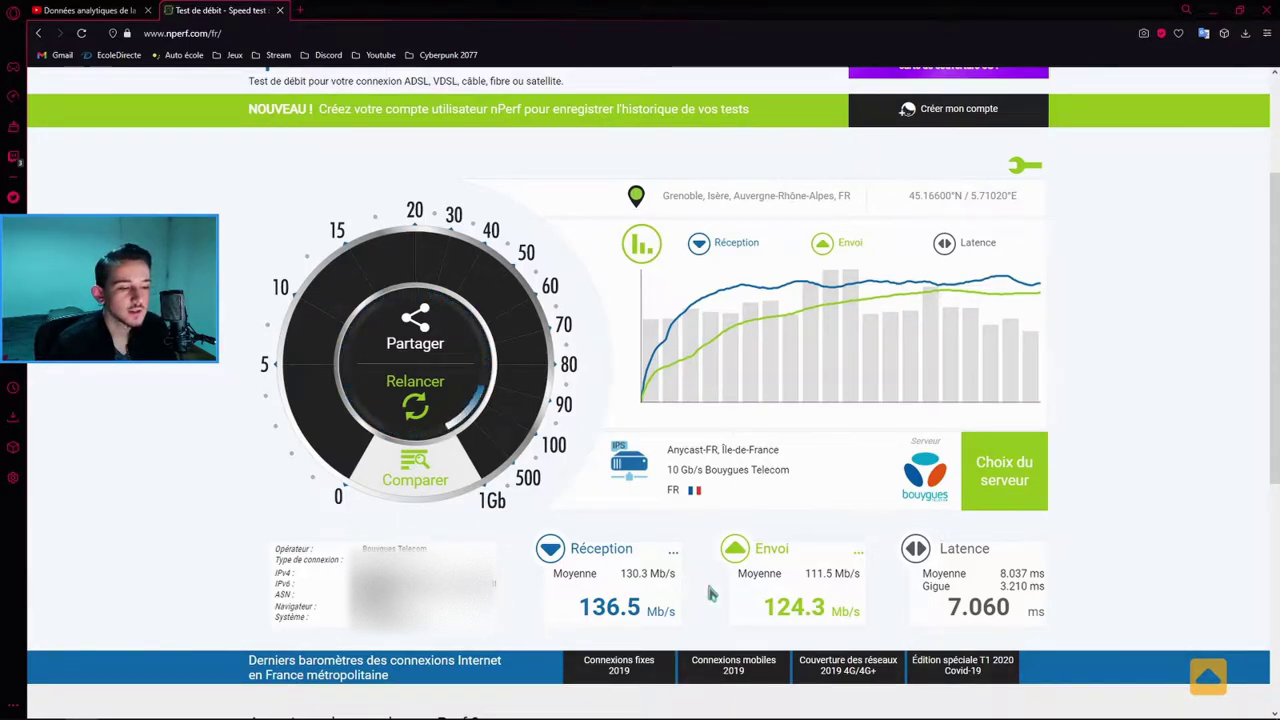
# Open the Ethernet connection's properties through the adapter options in the Windows network settings
pyautogui.scroll(3, 711, 594)
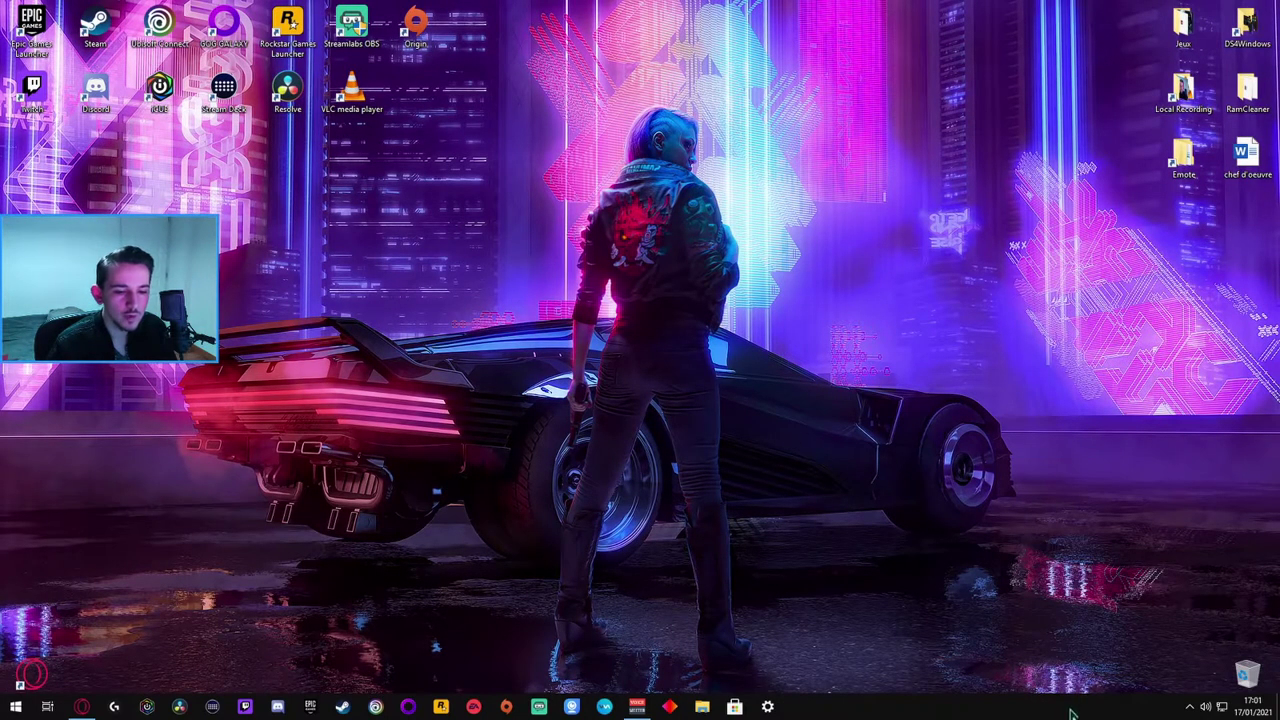
pyautogui.rightClick(1222, 707)
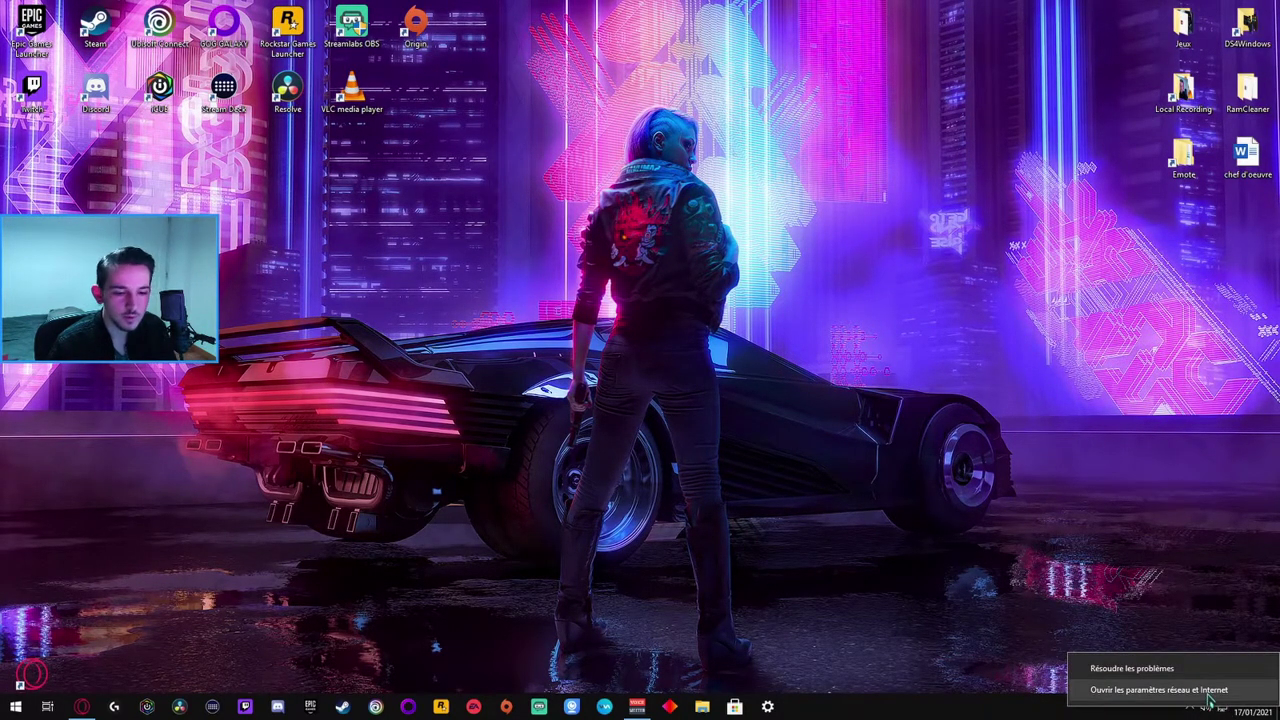
pyautogui.click(1209, 694)
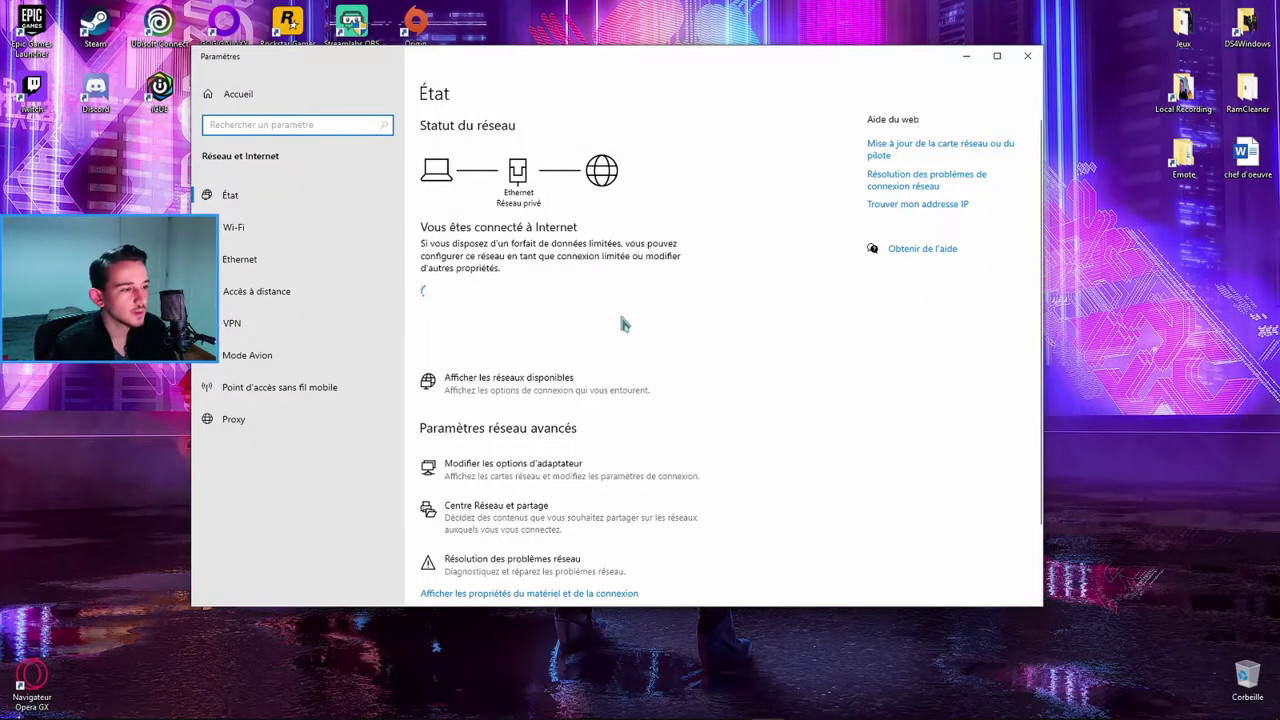
pyautogui.click(551, 471)
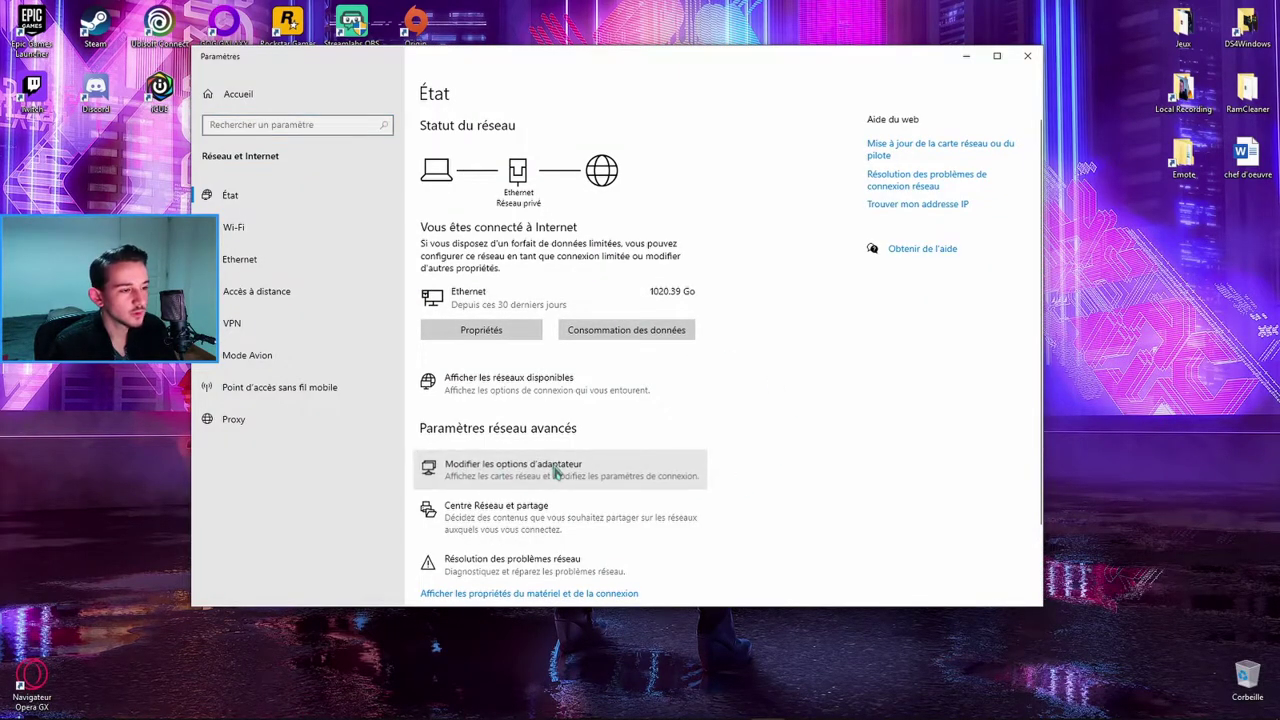
pyautogui.doubleClick(503, 198)
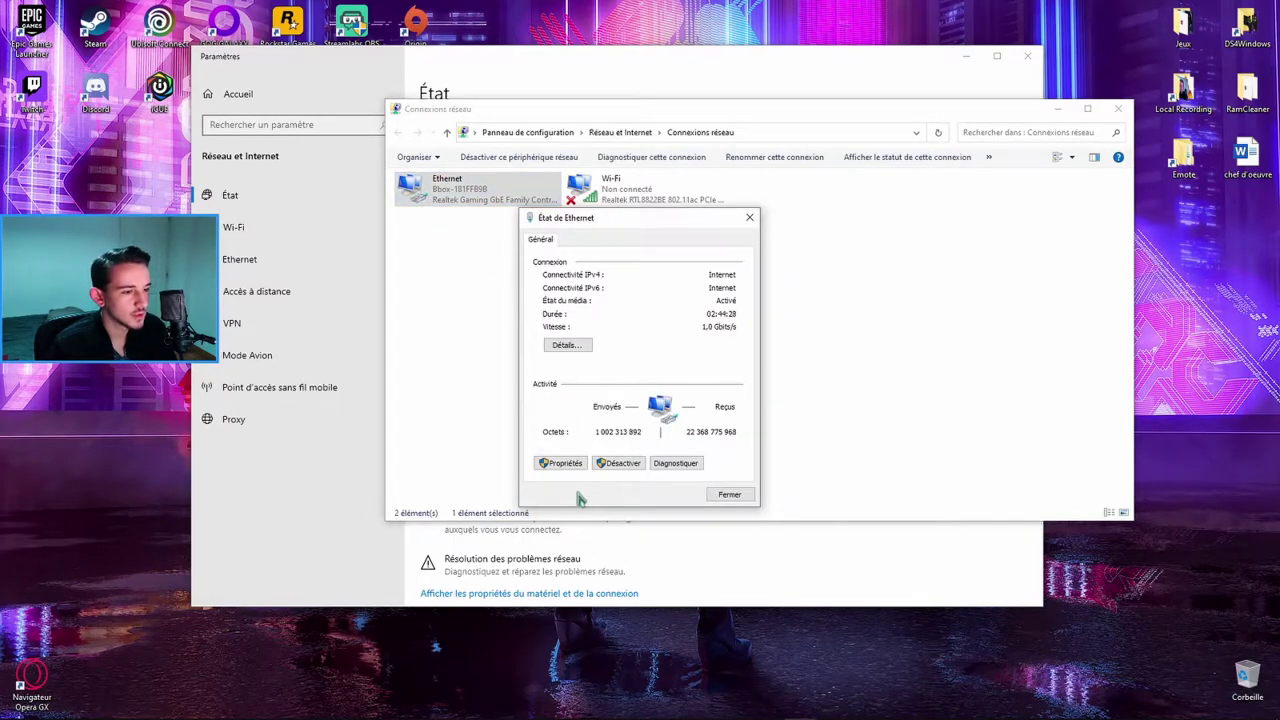
pyautogui.click(560, 463)
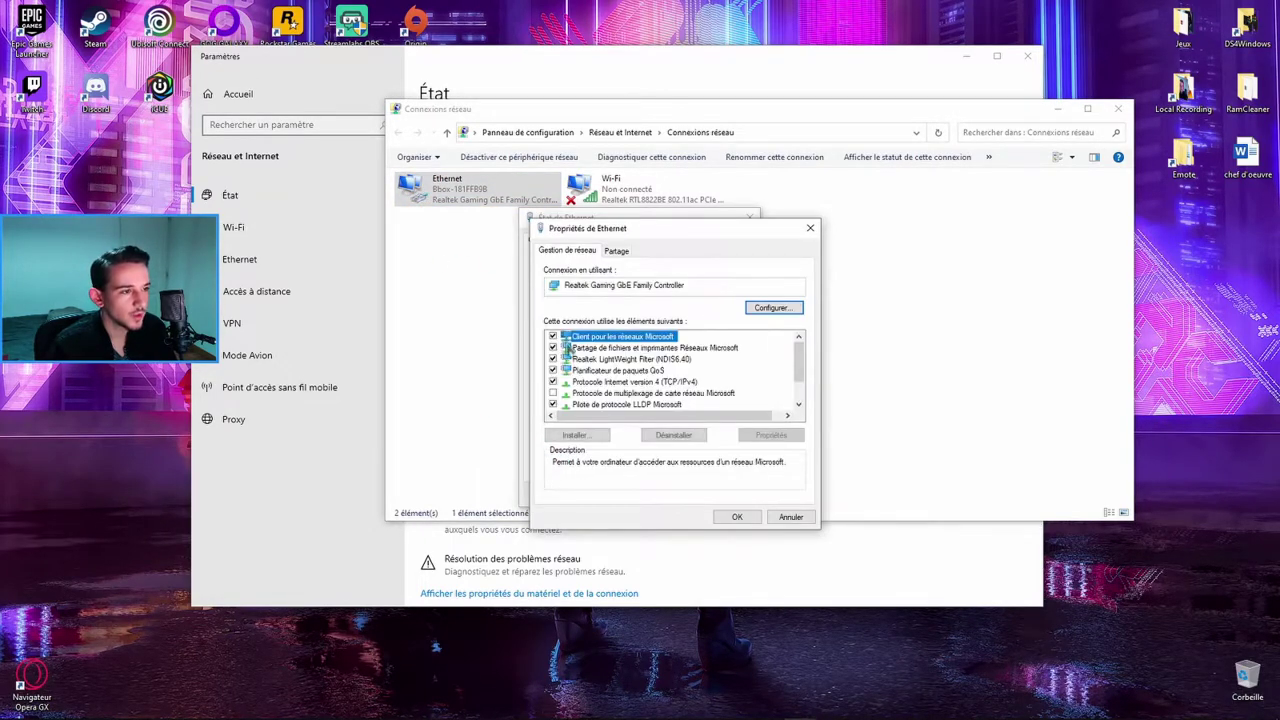
# Open the properties of Protocole Internet version 4 (TCP/IPv4) for the Ethernet connection
pyautogui.moveTo(632, 224); pyautogui.dragTo(580, 114)
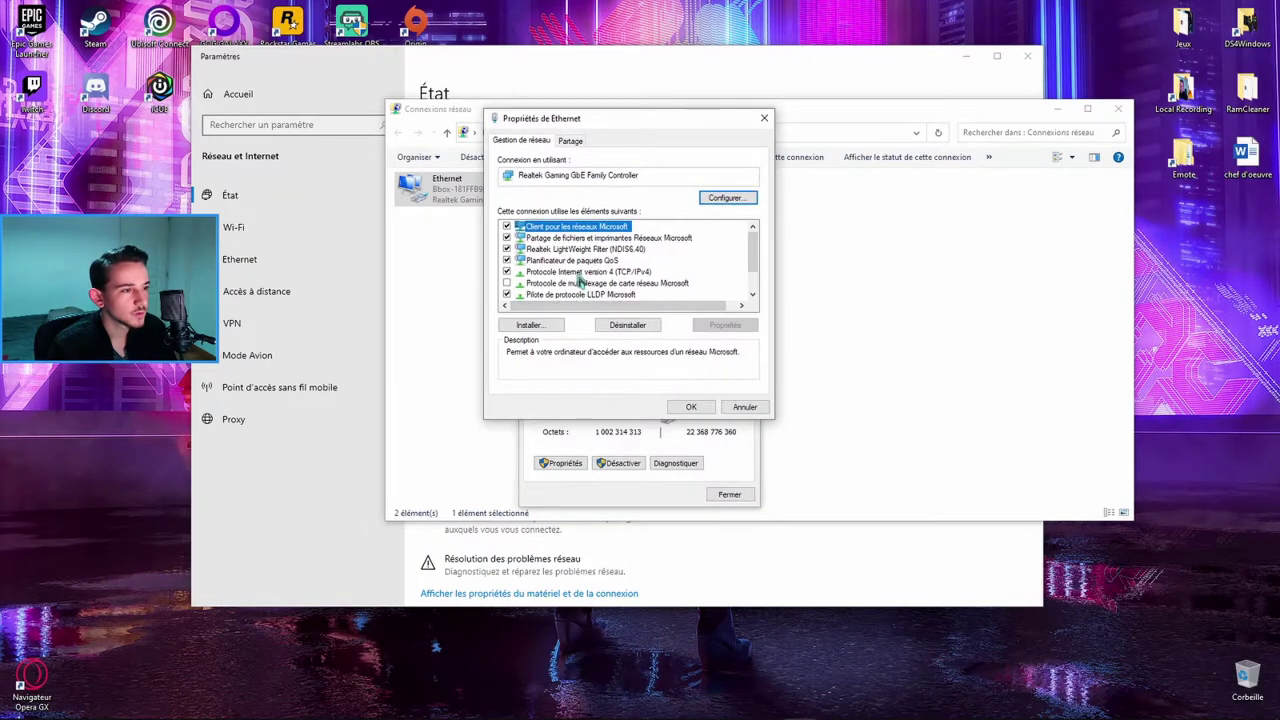
pyautogui.click(576, 273)
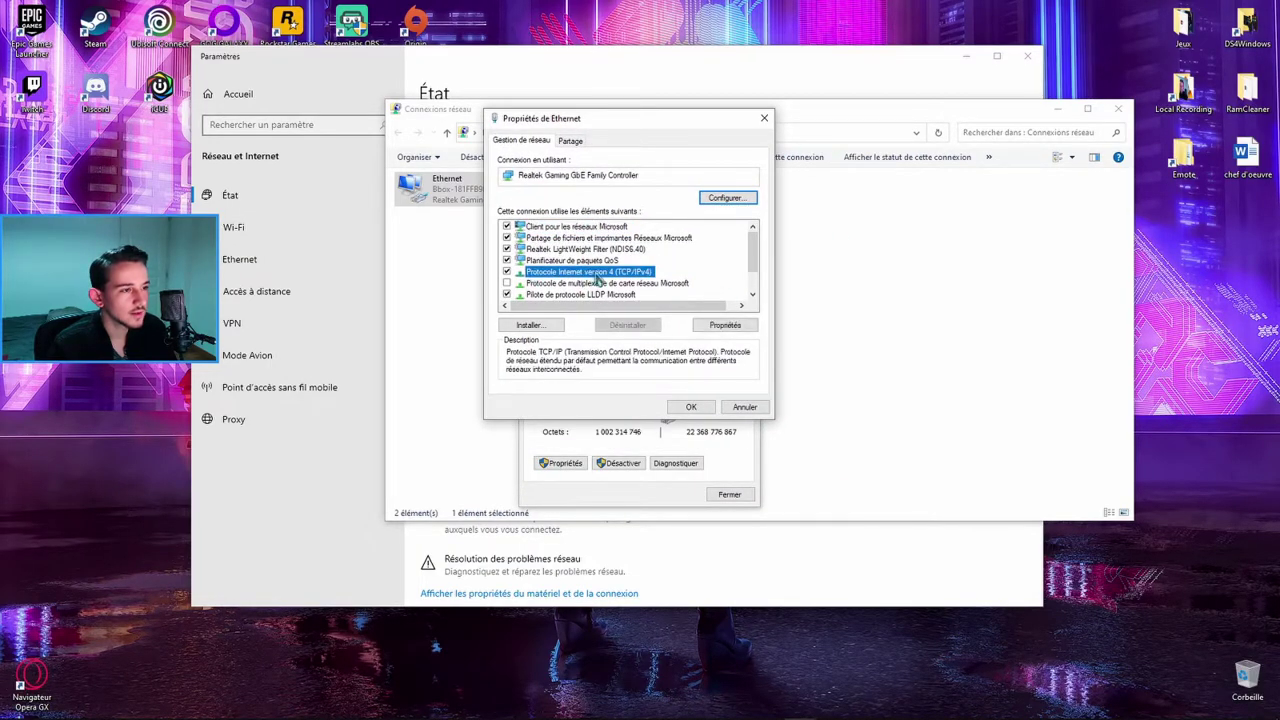
pyautogui.doubleClick(605, 279)
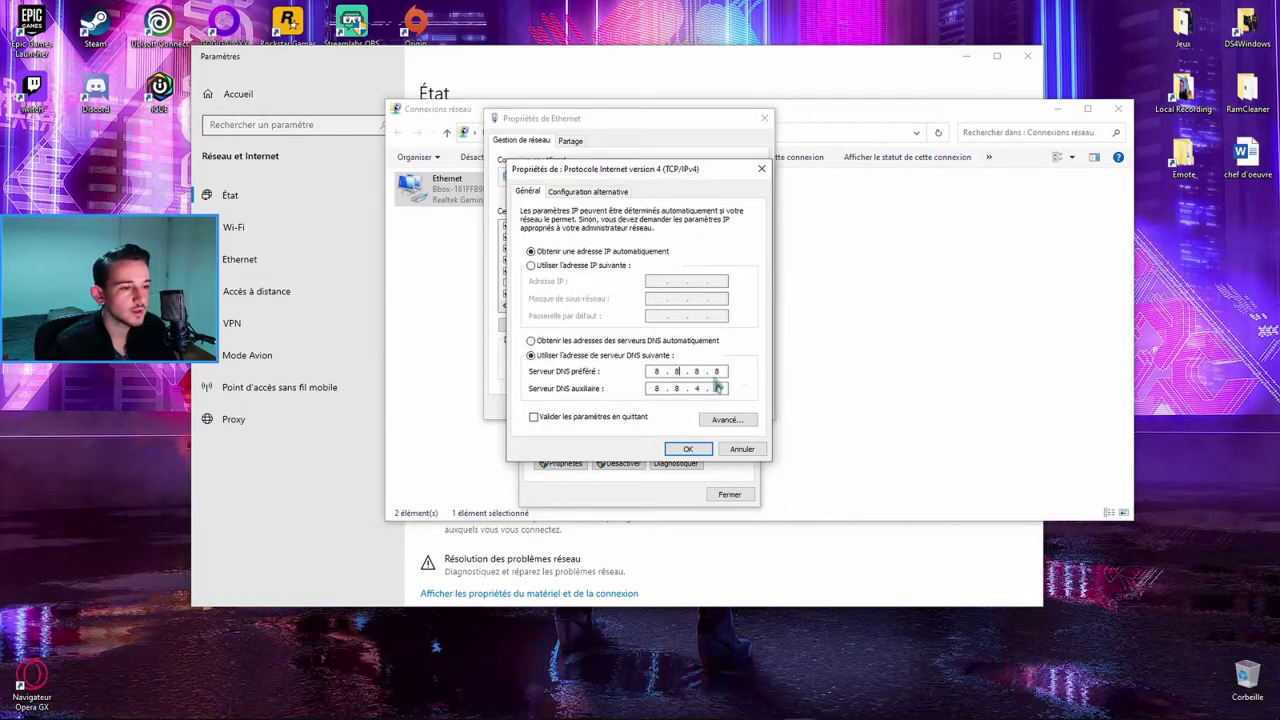
# In the advanced TCP/IP settings, keep automatic metric off and use an interface metric of 1
pyautogui.click(727, 421)
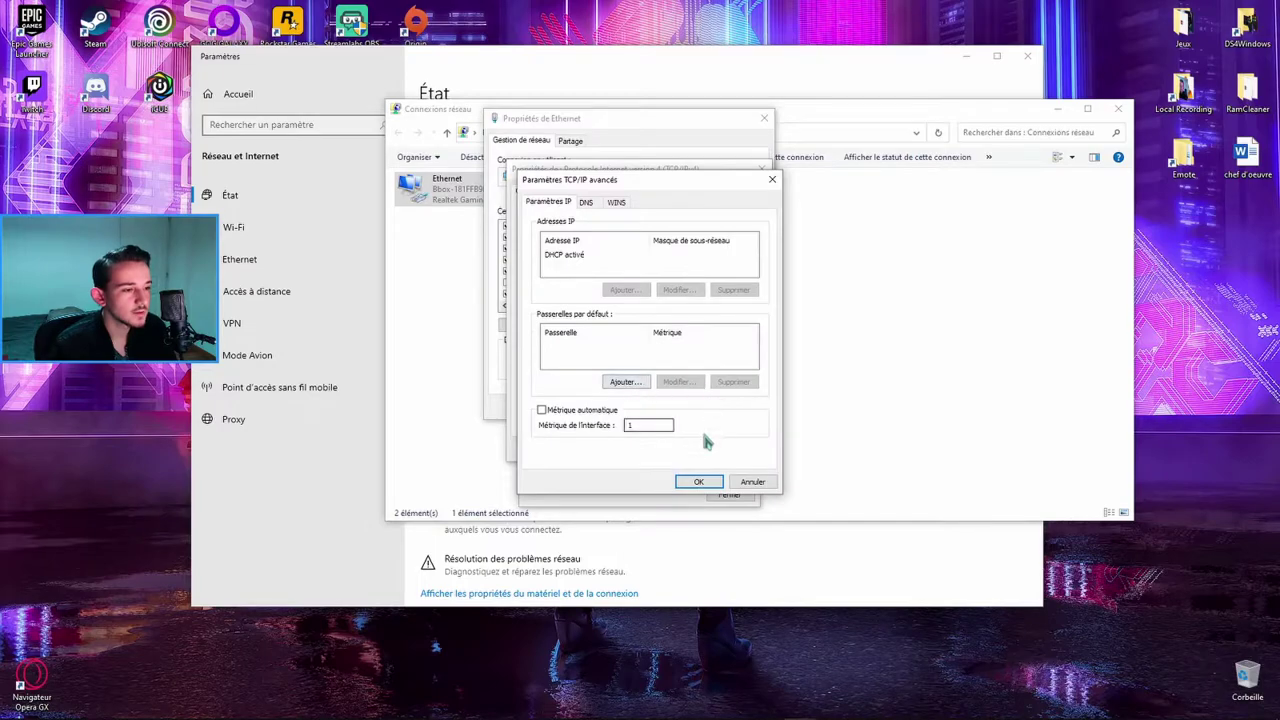
pyautogui.click(545, 413)
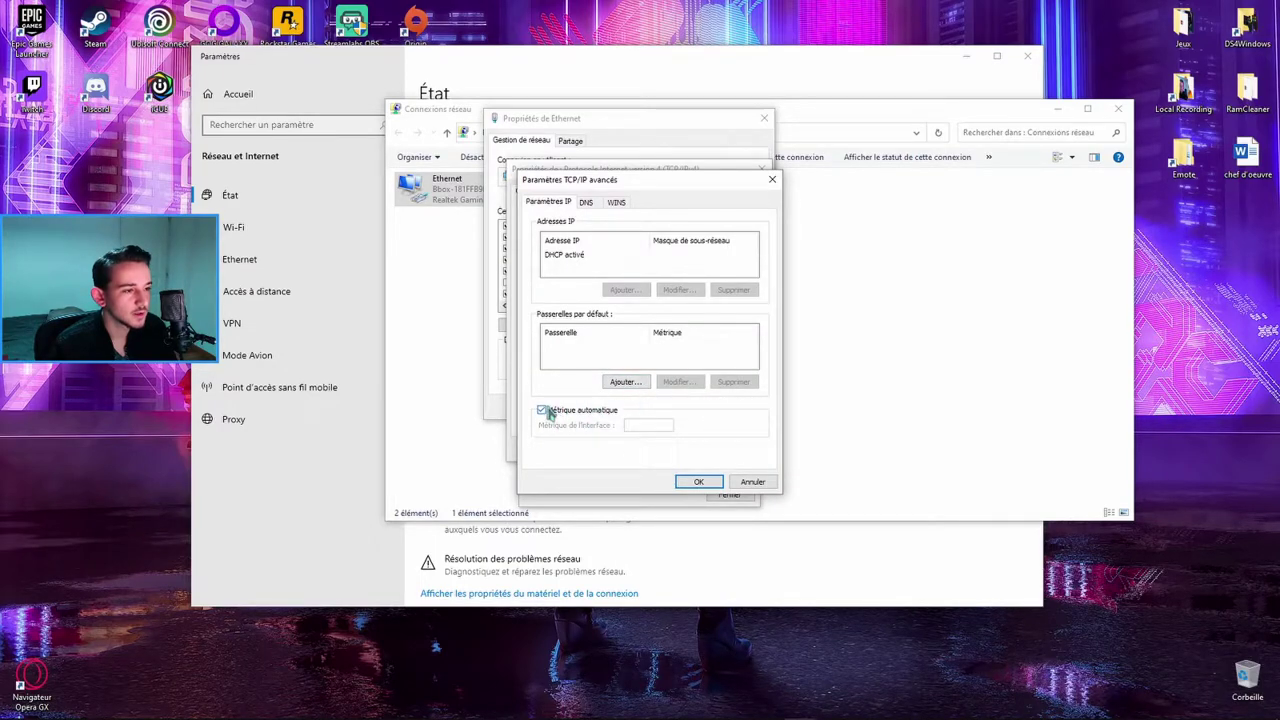
pyautogui.click(543, 412)
pyautogui.click(650, 425)
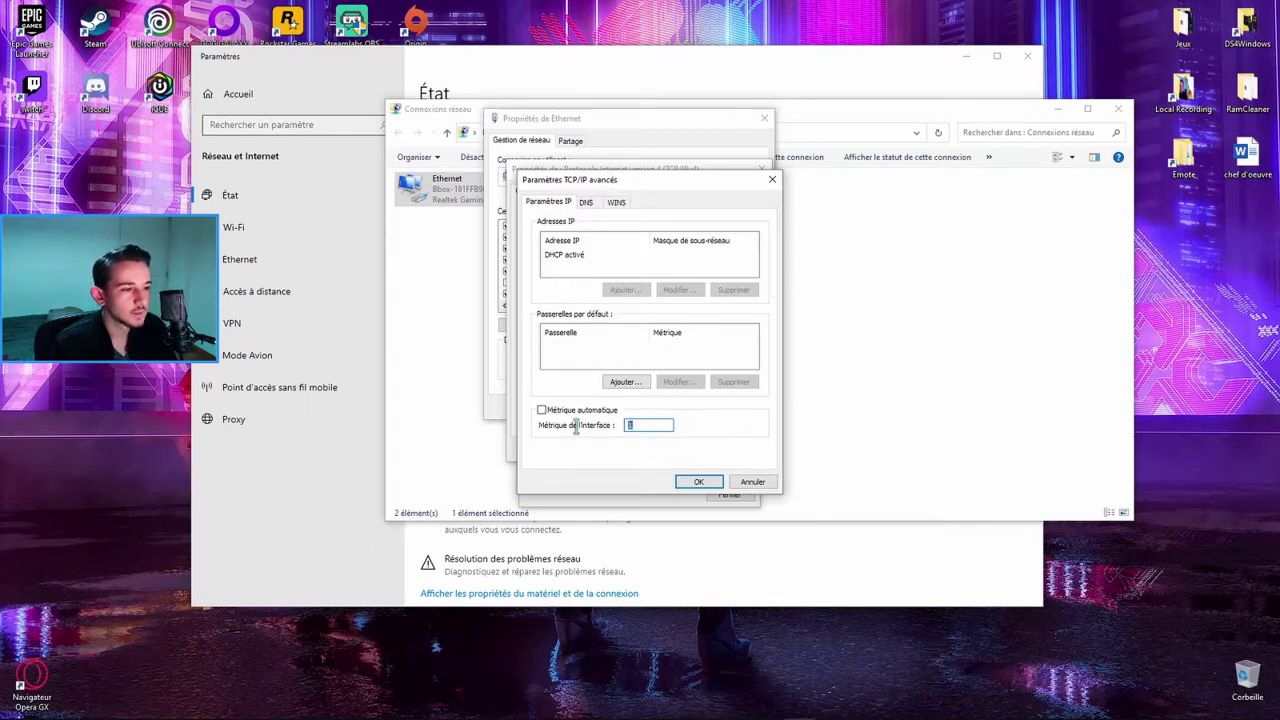
pyautogui.click(641, 426)
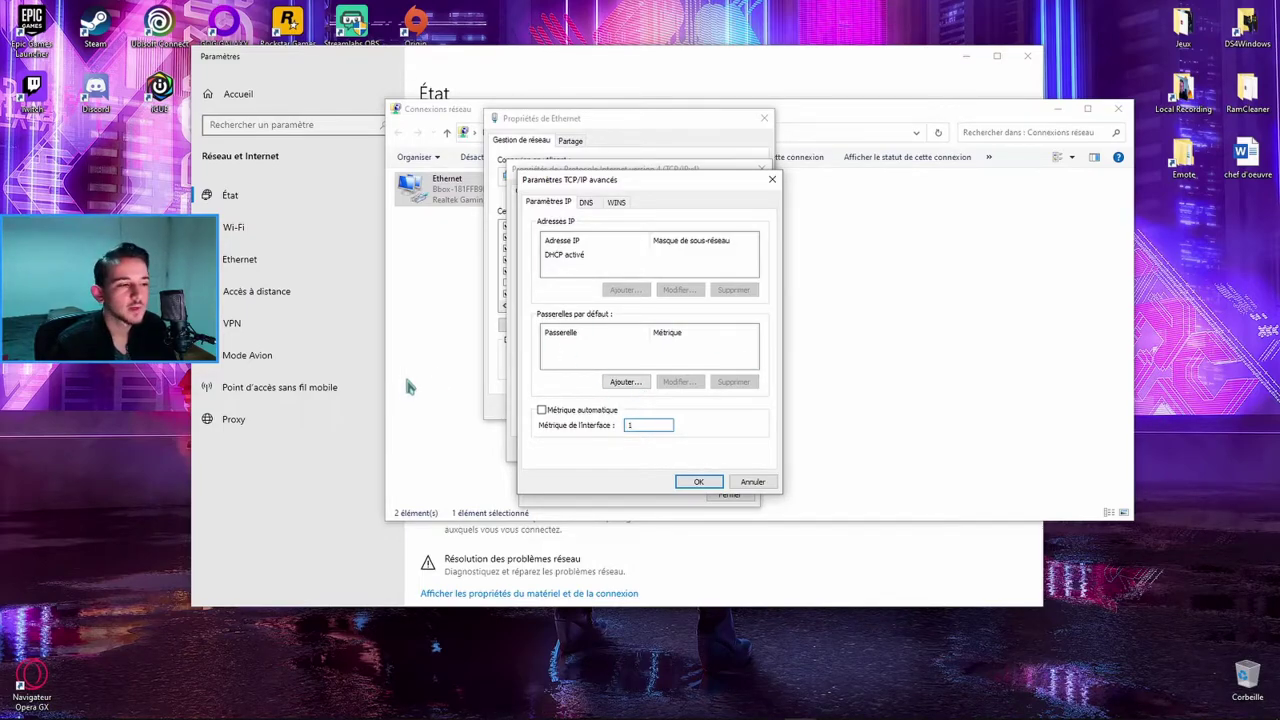
pyautogui.click(694, 482)
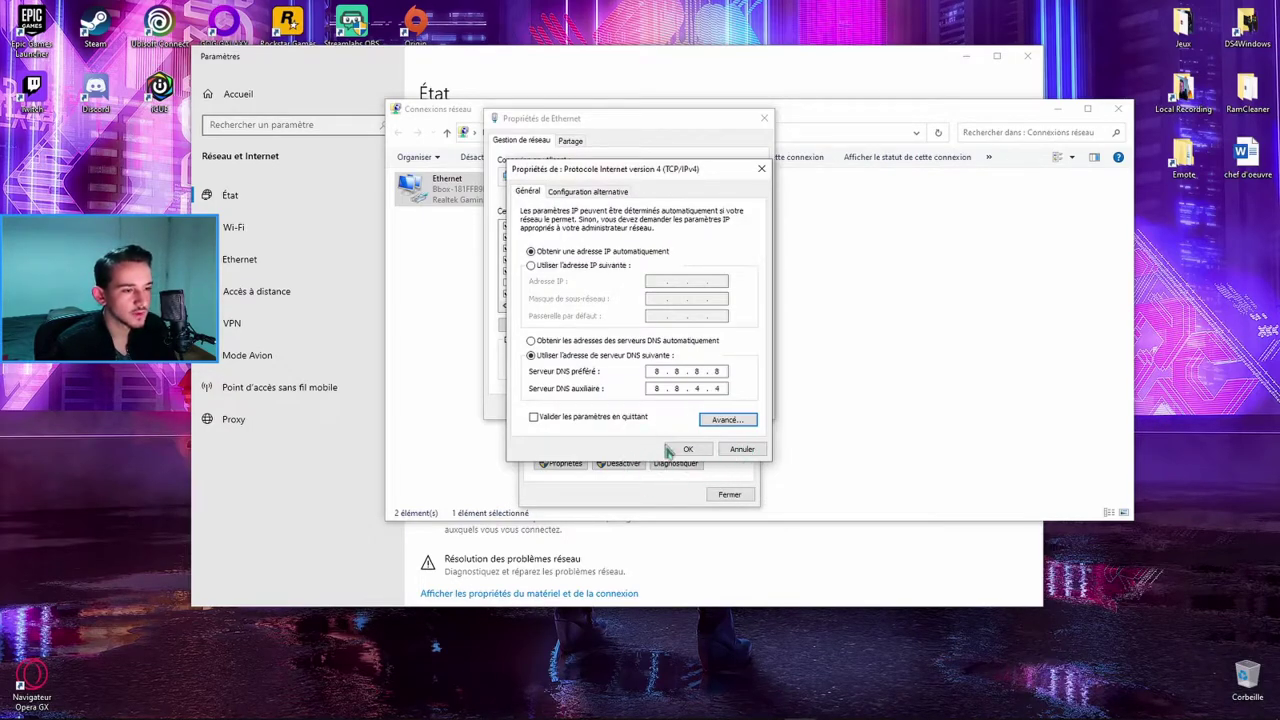
# Enable validation of the IPv4 settings on exit and apply the Ethernet properties
pyautogui.click(597, 418)
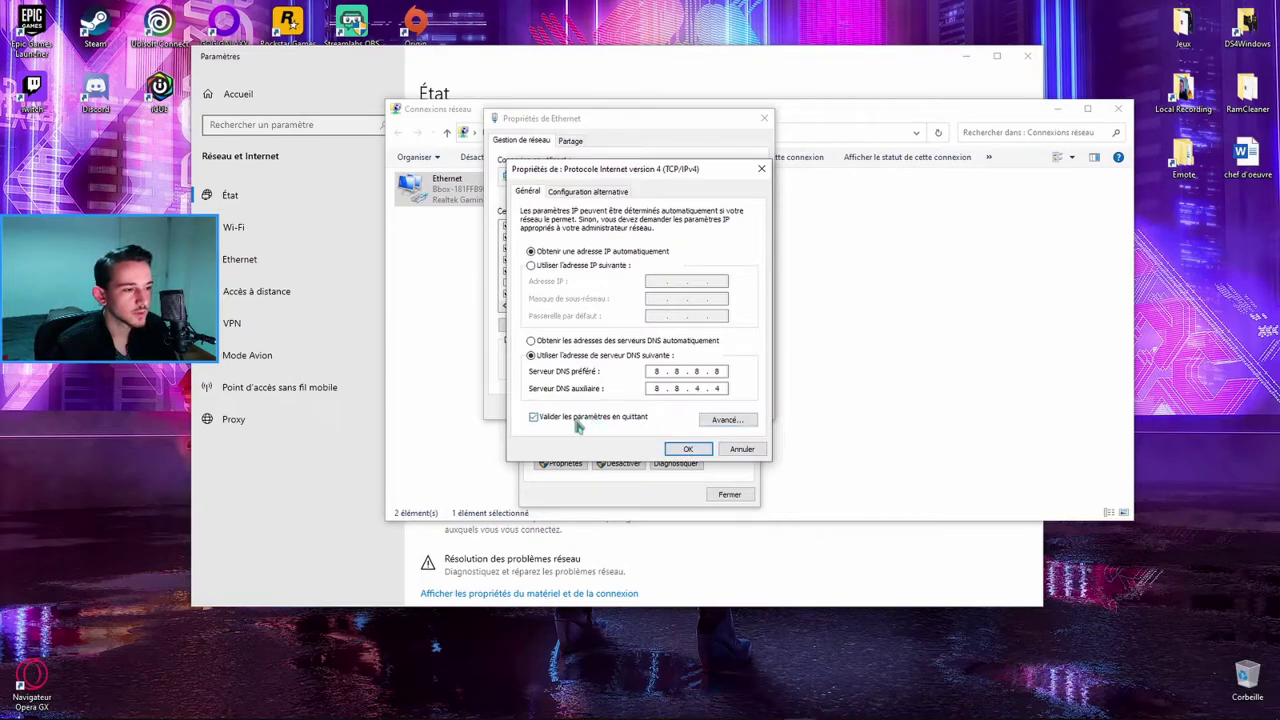
pyautogui.click(688, 449)
pyautogui.click(691, 406)
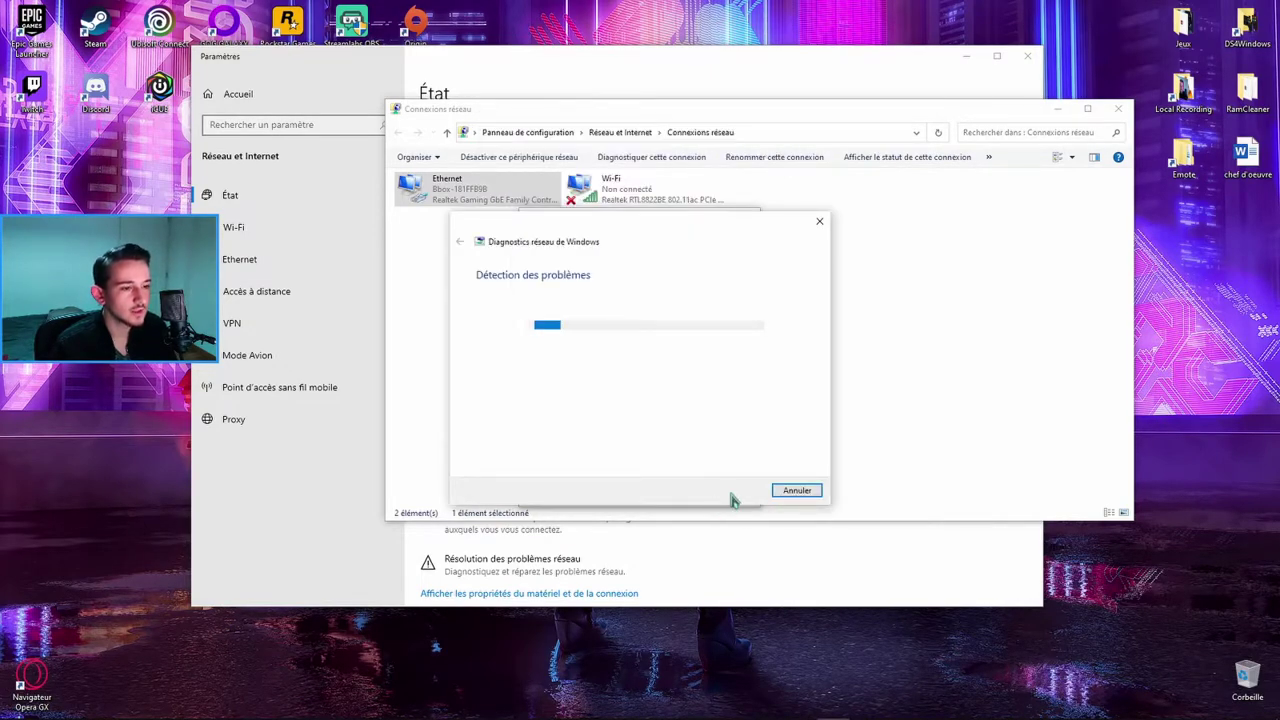
# Close the Ethernet status window and the Windows network diagnostics
pyautogui.moveTo(720, 245); pyautogui.dragTo(1047, 171)
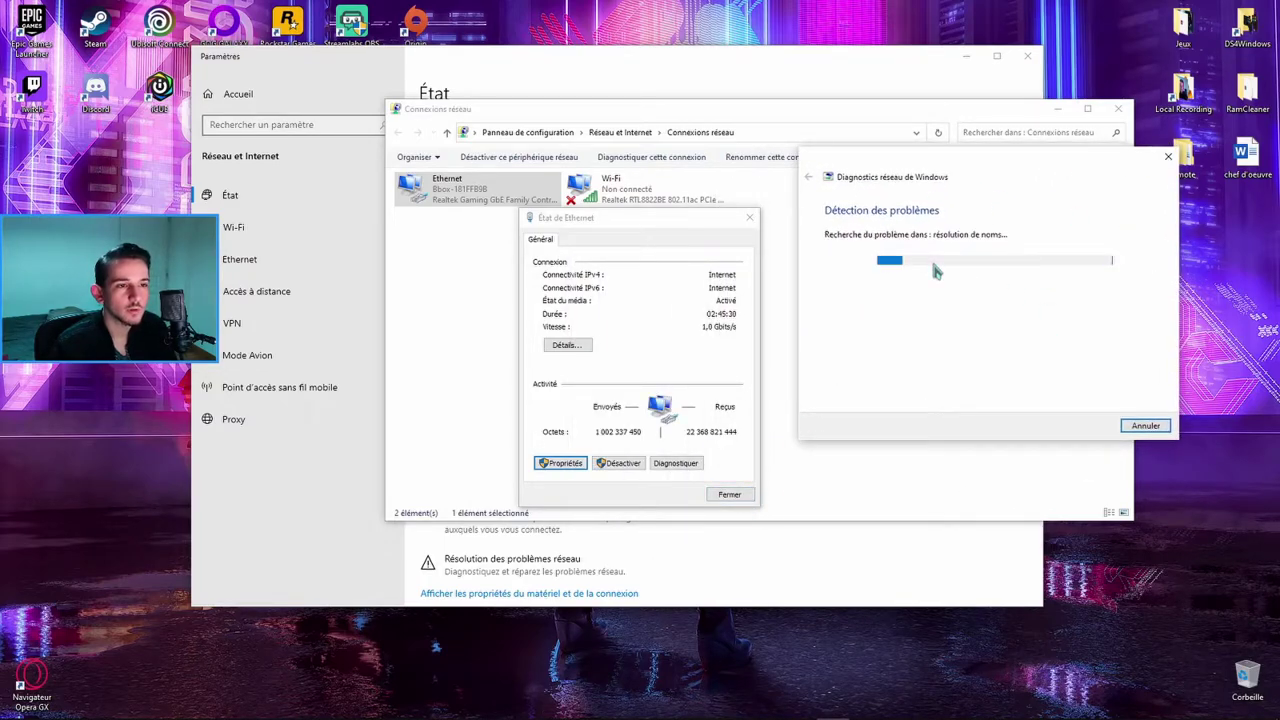
pyautogui.click(750, 499)
pyautogui.click(750, 499)
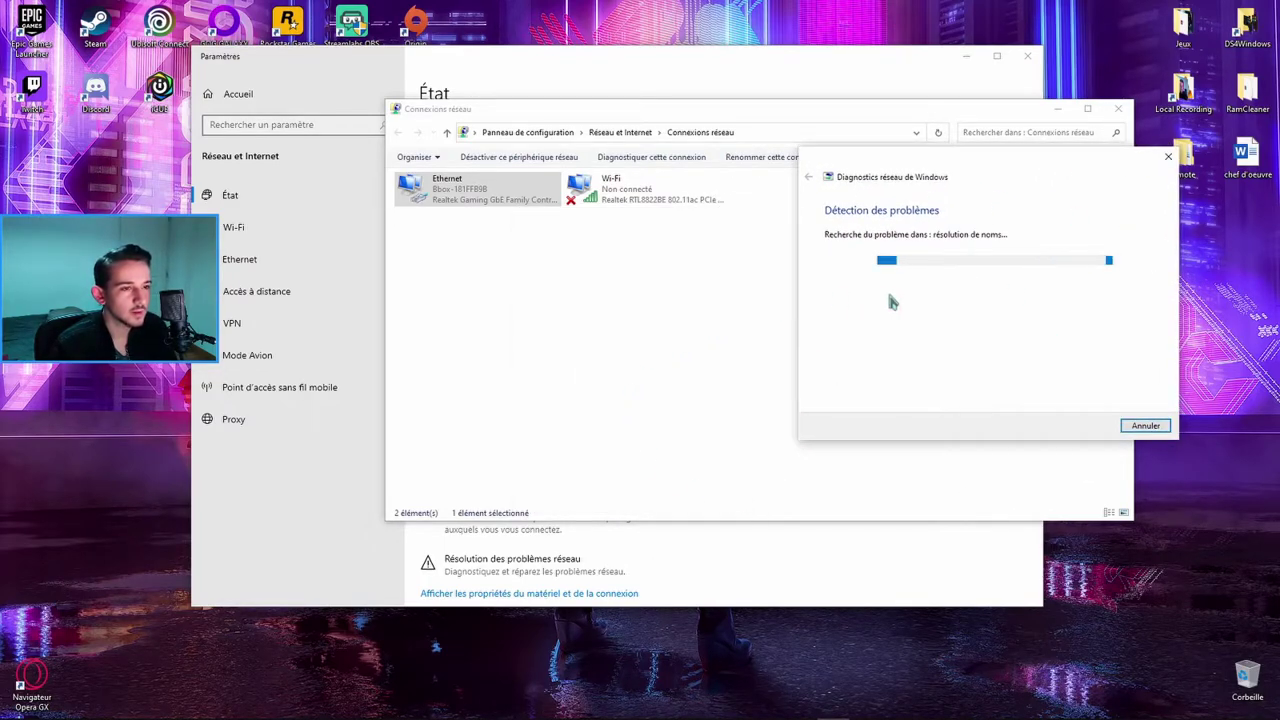
pyautogui.moveTo(888, 163); pyautogui.dragTo(844, 128)
pyautogui.click(591, 206)
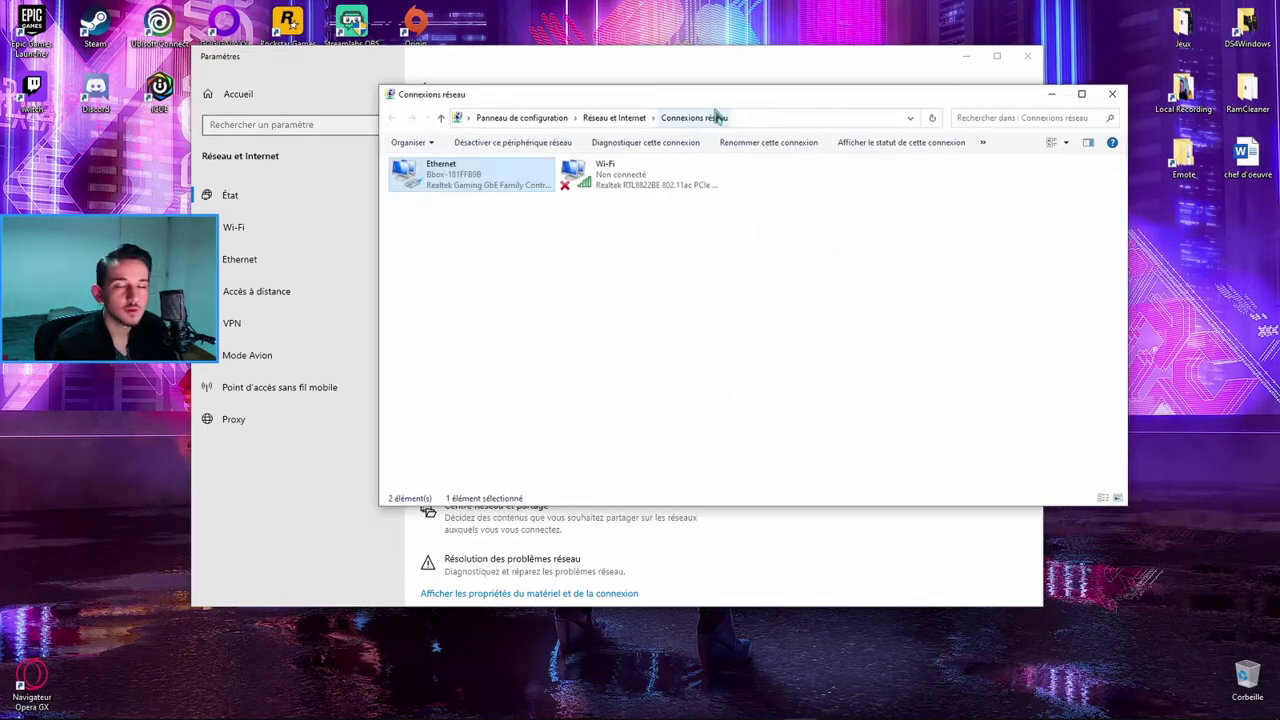
# Reopen the Ethernet properties and open the configuration of the Realtek Gaming GbE Family Controller
pyautogui.doubleClick(535, 186)
pyautogui.moveTo(588, 220); pyautogui.dragTo(627, 170)
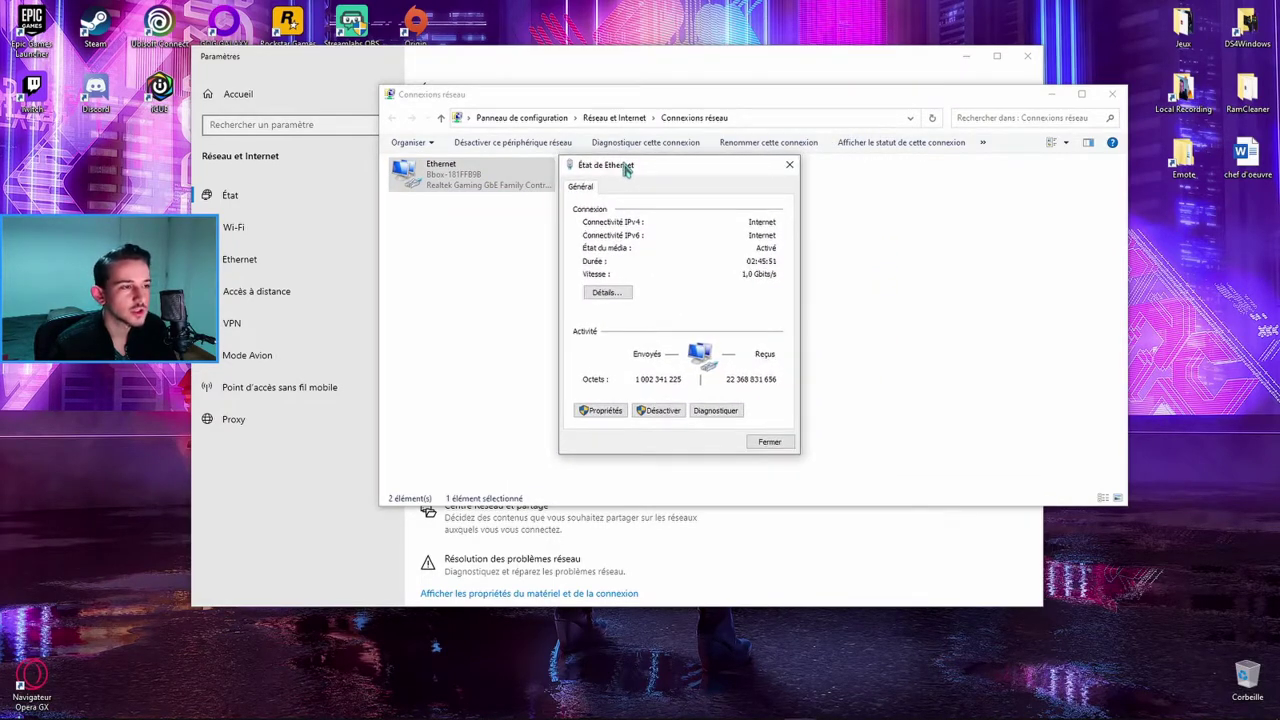
pyautogui.click(611, 419)
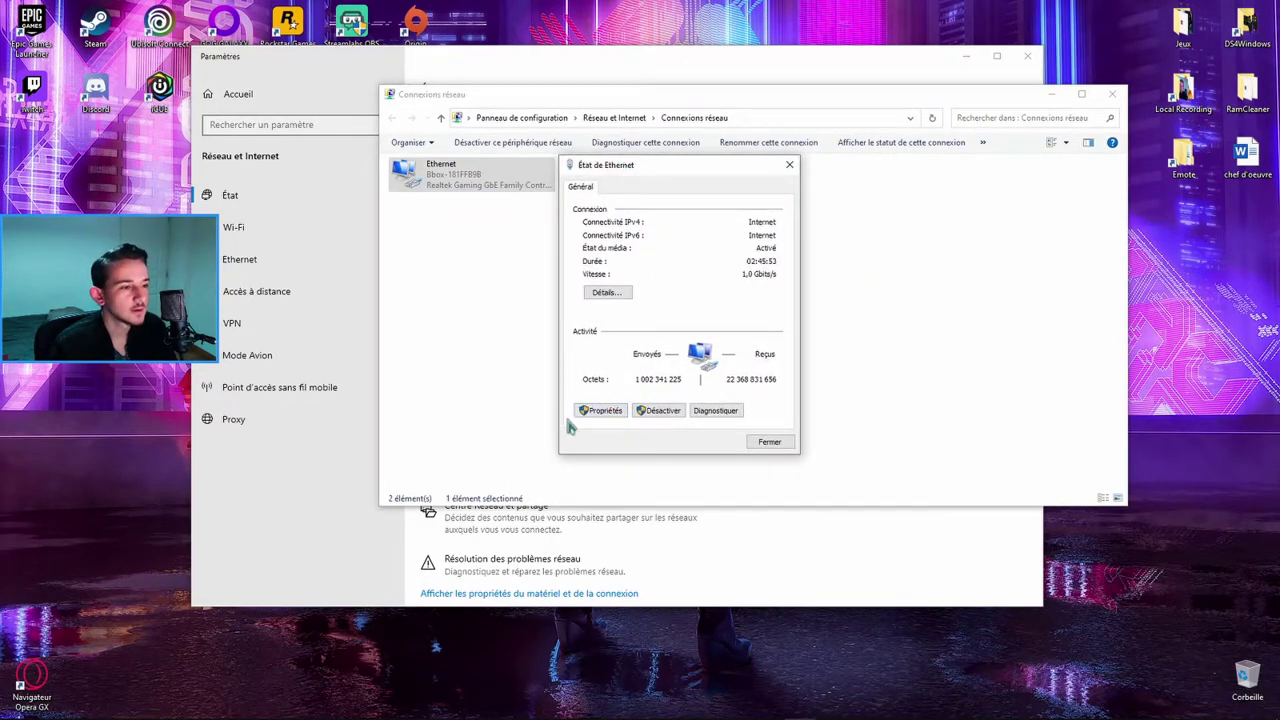
pyautogui.click(598, 411)
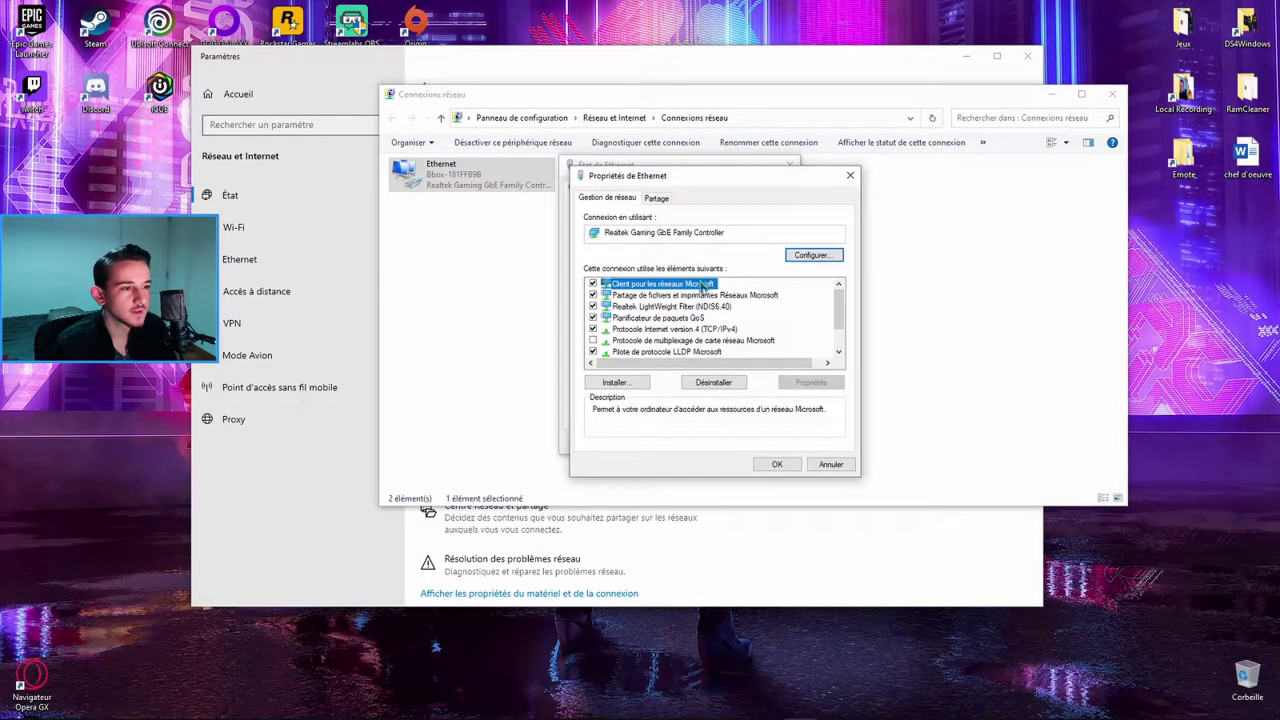
pyautogui.click(787, 262)
pyautogui.moveTo(268, 121); pyautogui.dragTo(600, 129)
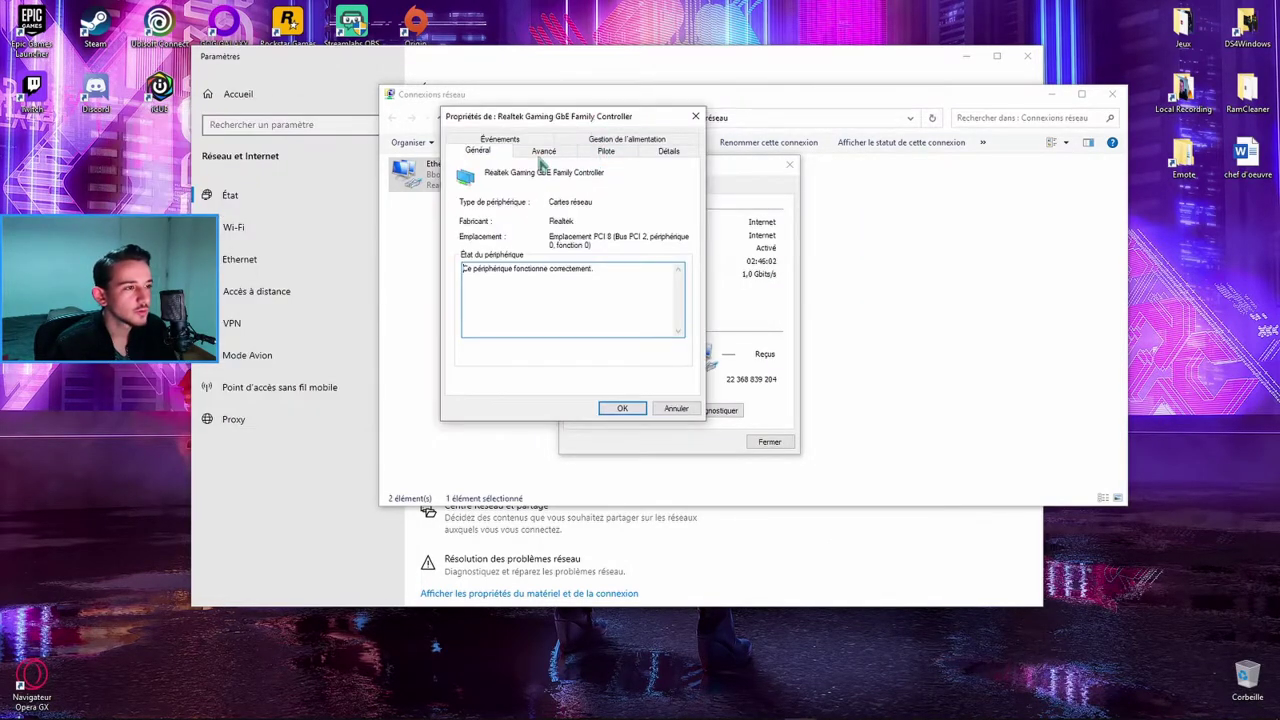
# Set the adapter's advanced property Ethernet à économie d'énergie to Désactivé
pyautogui.click(543, 155)
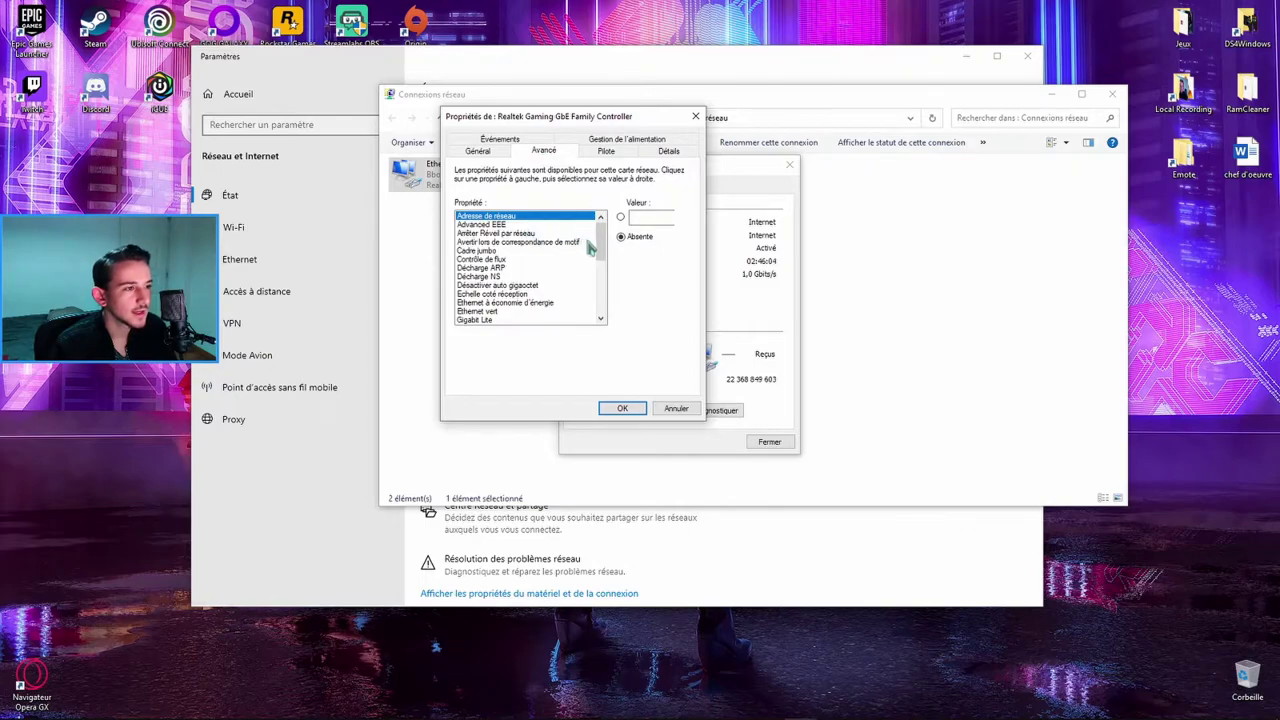
pyautogui.click(526, 303)
pyautogui.click(651, 216)
pyautogui.click(668, 247)
# Check the value of Ethernet vert and set Power Saving Mode to Désactivé
pyautogui.moveTo(600, 256); pyautogui.dragTo(600, 272)
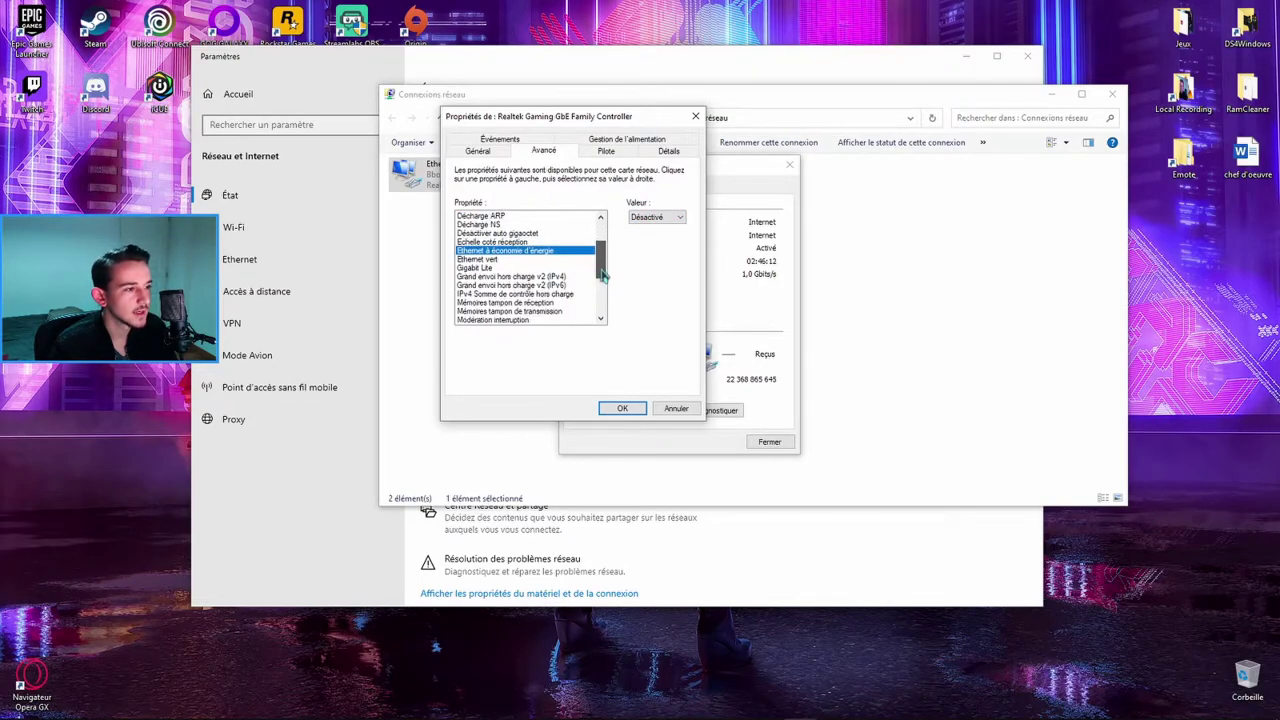
pyautogui.click(492, 260)
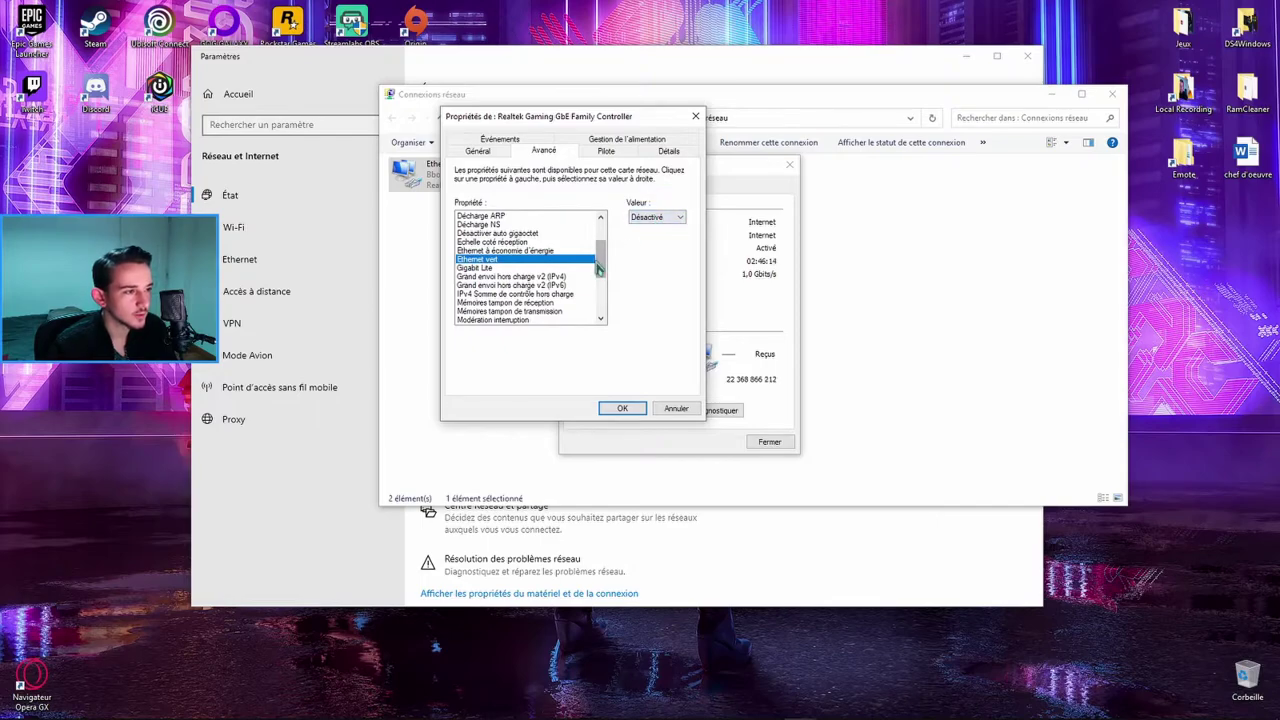
pyautogui.moveTo(601, 266); pyautogui.dragTo(601, 288)
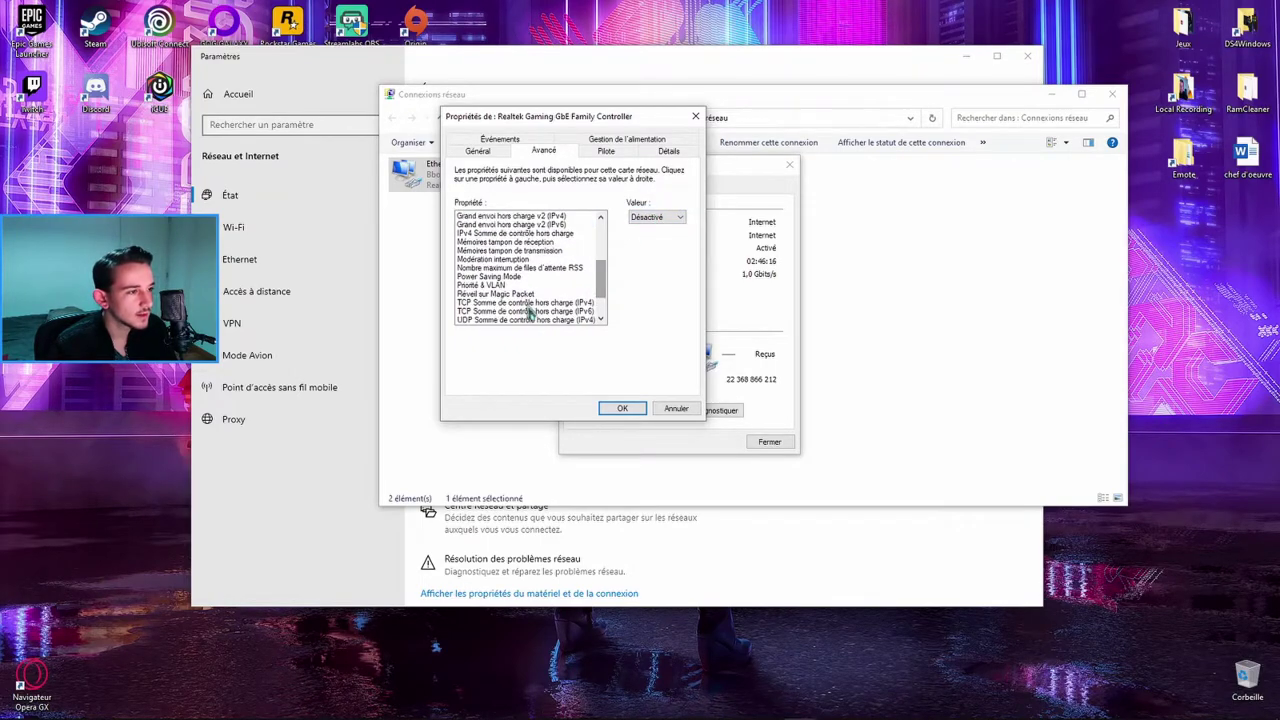
pyautogui.click(500, 276)
pyautogui.click(656, 217)
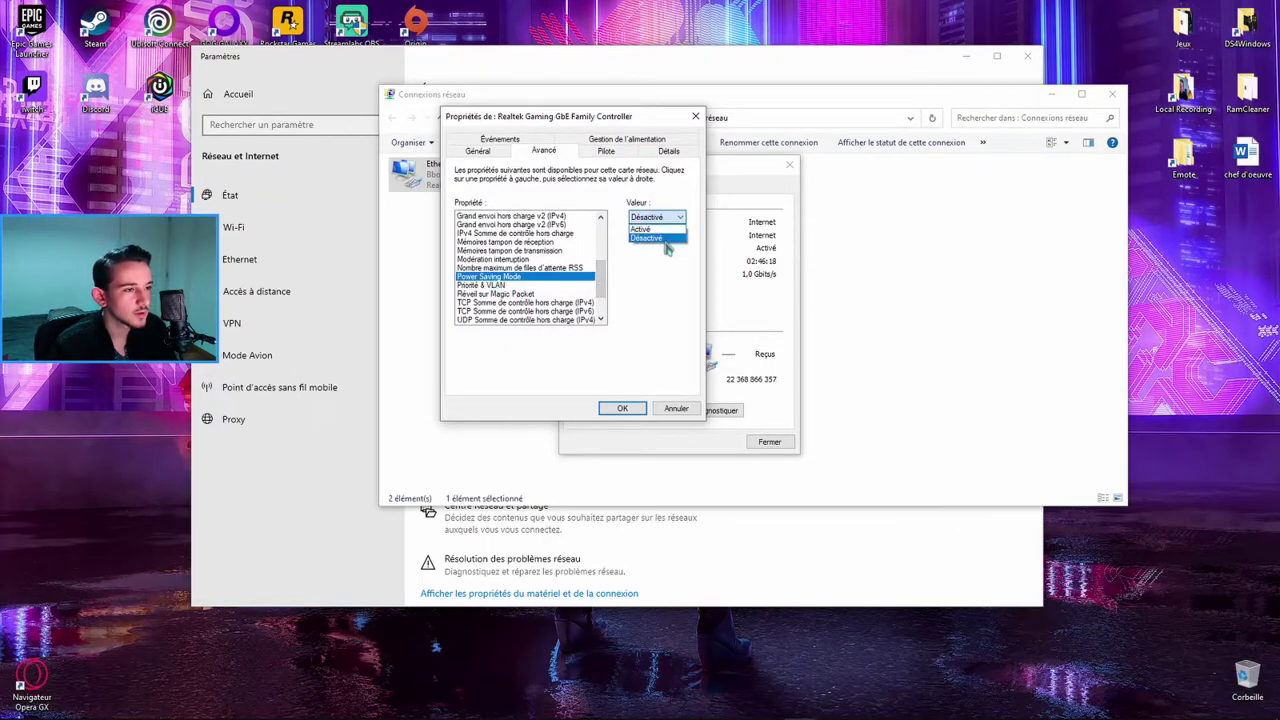
# Set the adapter's Vitesse & Duplex property to 1.0 Gbps Duplex intégral
pyautogui.moveTo(604, 282); pyautogui.dragTo(601, 290)
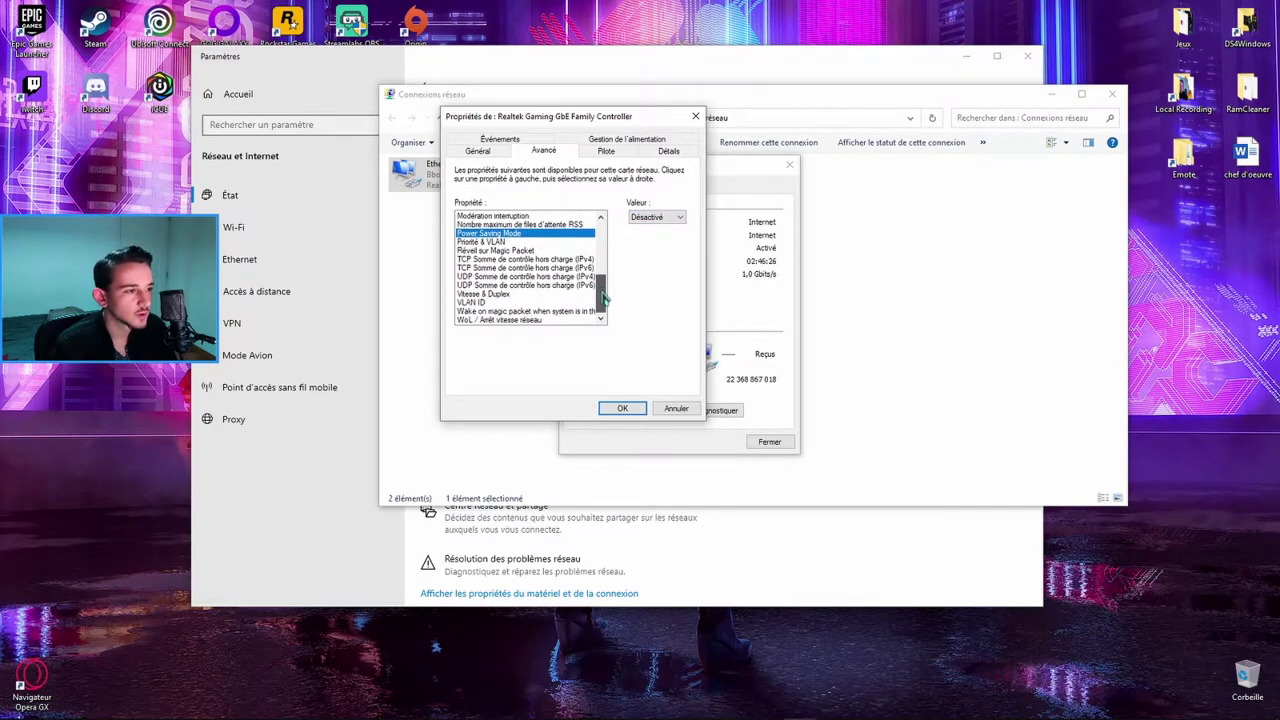
pyautogui.click(507, 294)
pyautogui.click(659, 222)
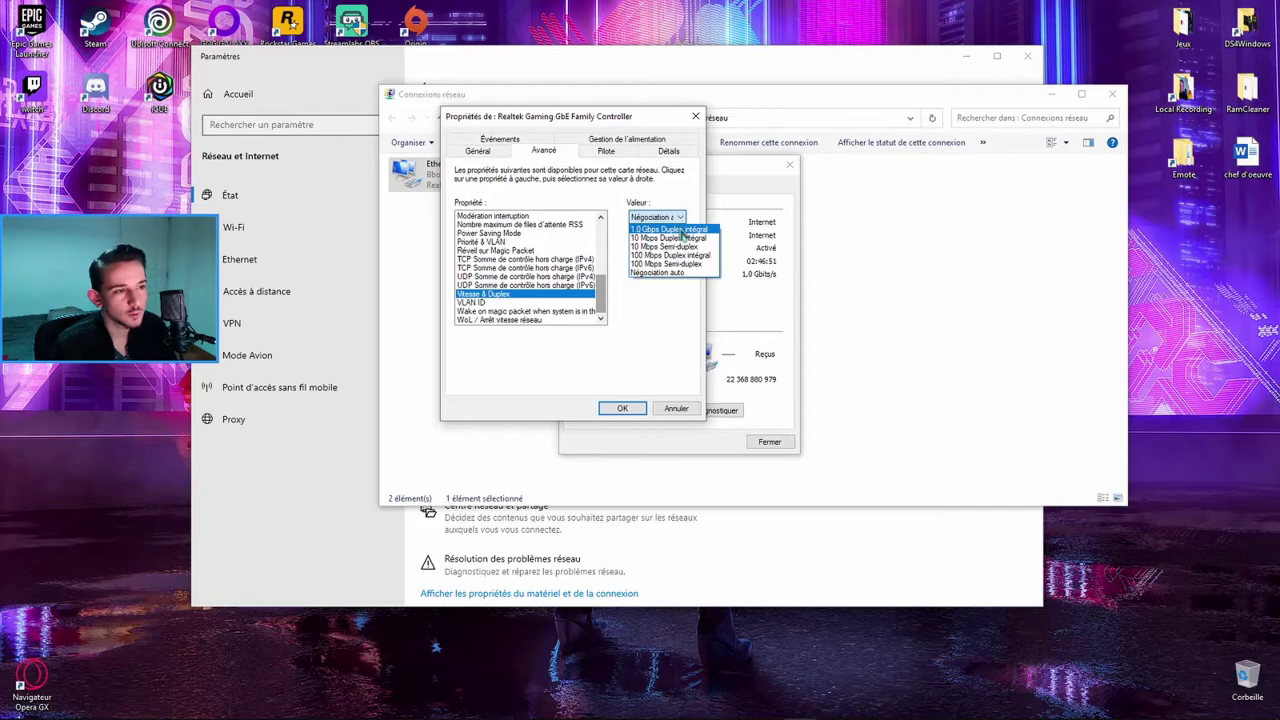
pyautogui.click(676, 230)
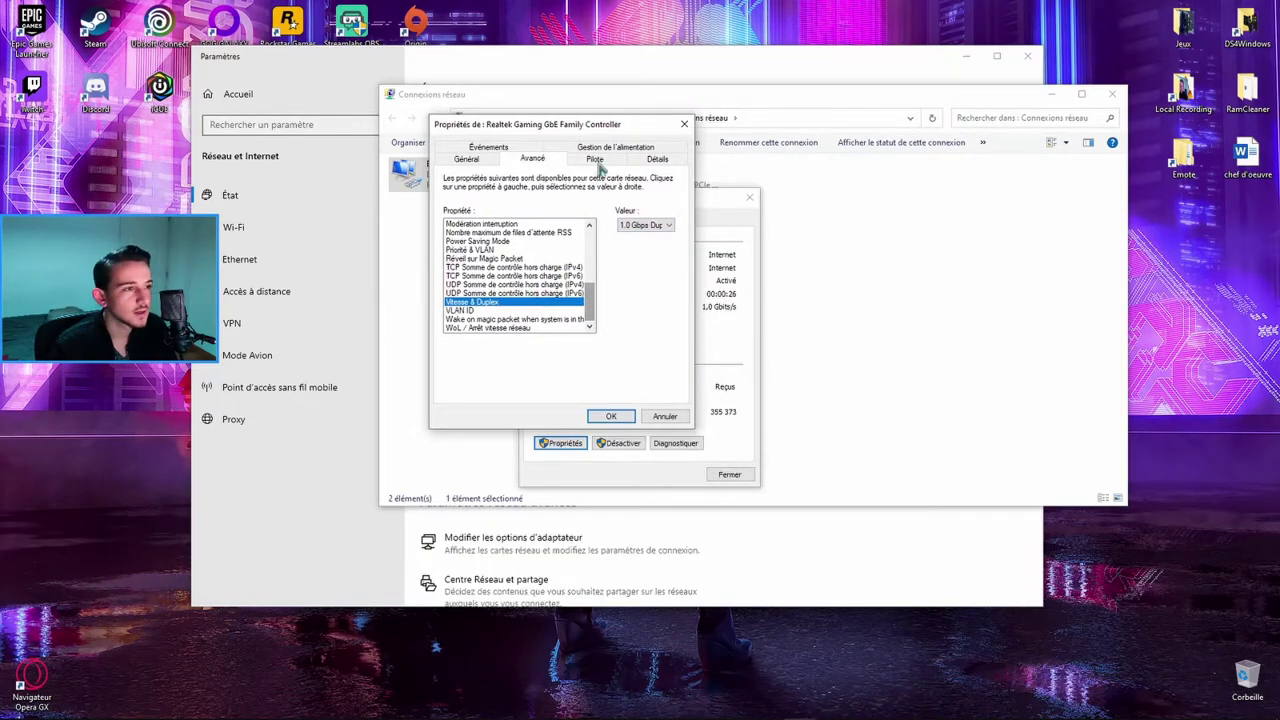
# Review the Realtek adapter's power management options, cancel its properties and close the Ethernet status window
pyautogui.click(612, 150)
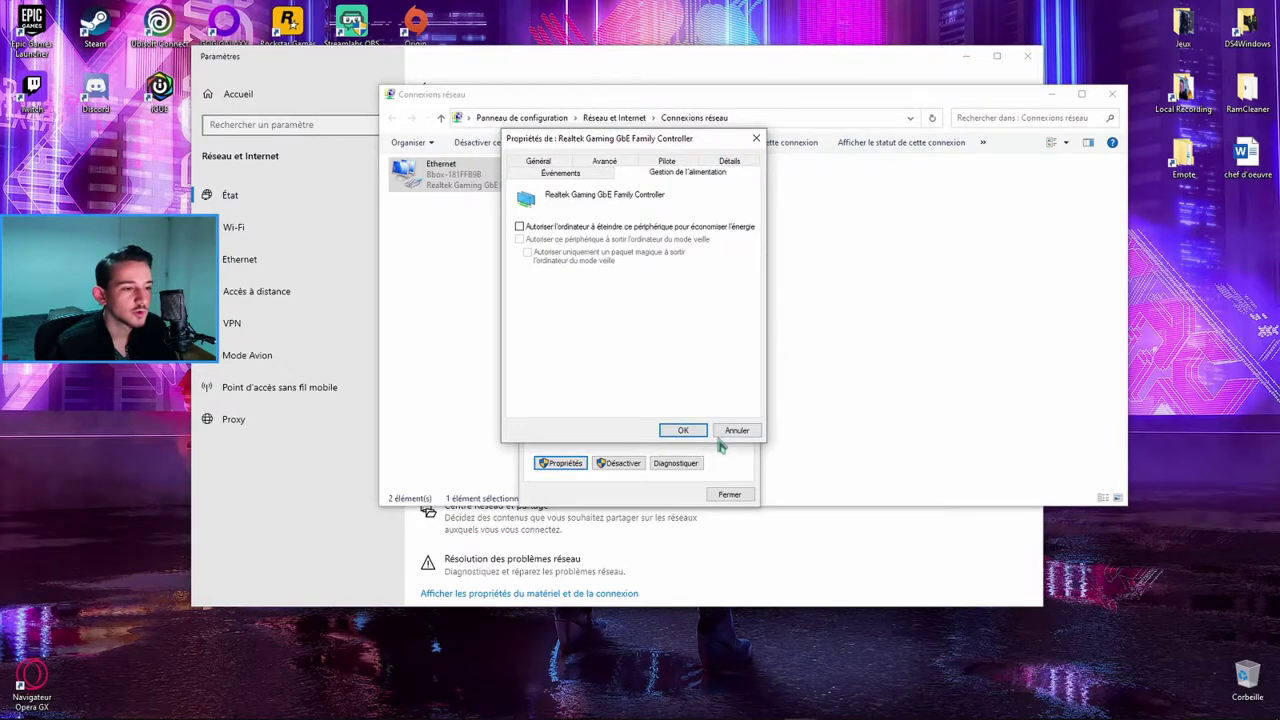
pyautogui.click(734, 427)
pyautogui.click(734, 496)
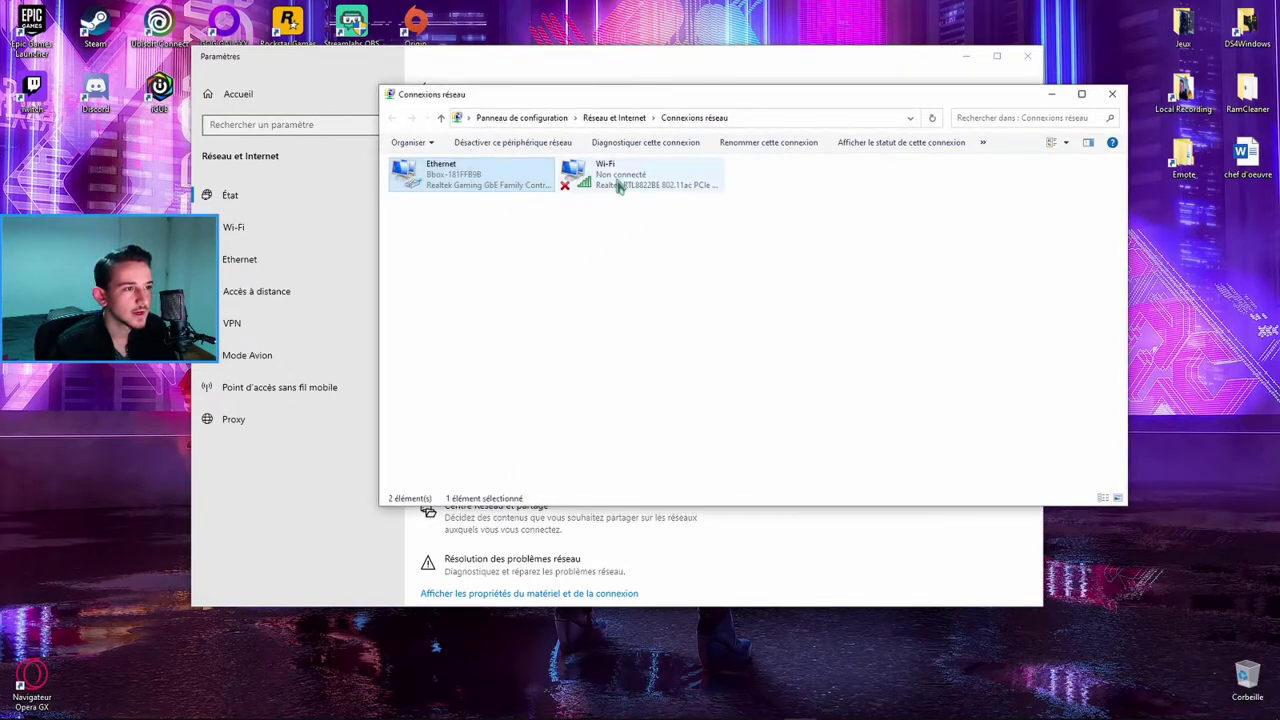
# View the networks available to the Wi-Fi connection, and dismiss the network list
pyautogui.doubleClick(634, 185)
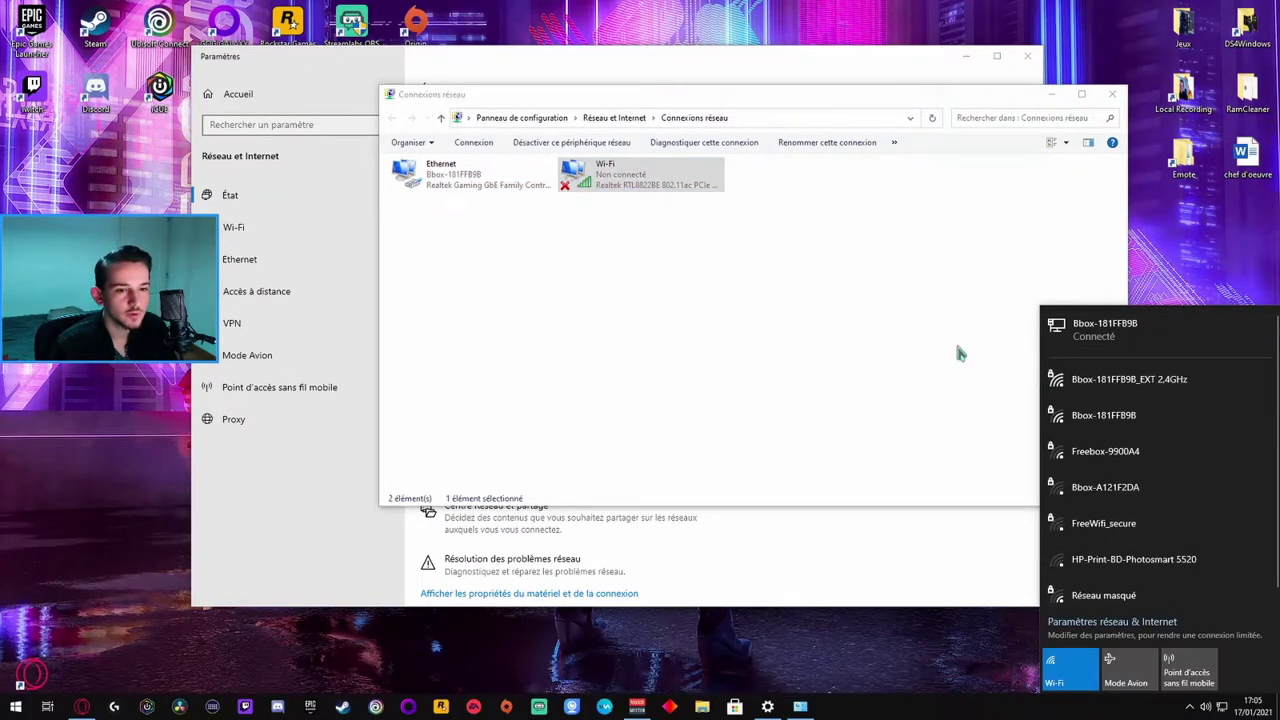
pyautogui.click(926, 343)
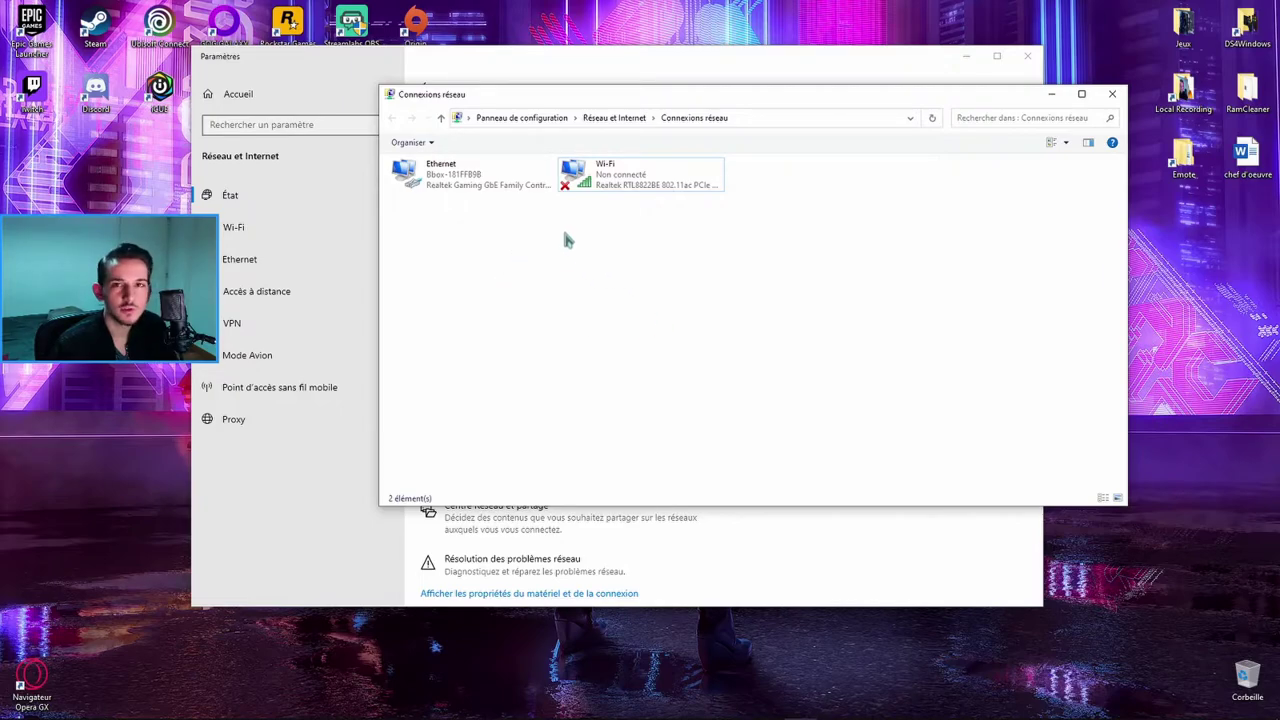
# Close the network connections and Windows Settings windows, and switch to the Opera GX browser
pyautogui.click(1112, 94)
pyautogui.click(1027, 56)
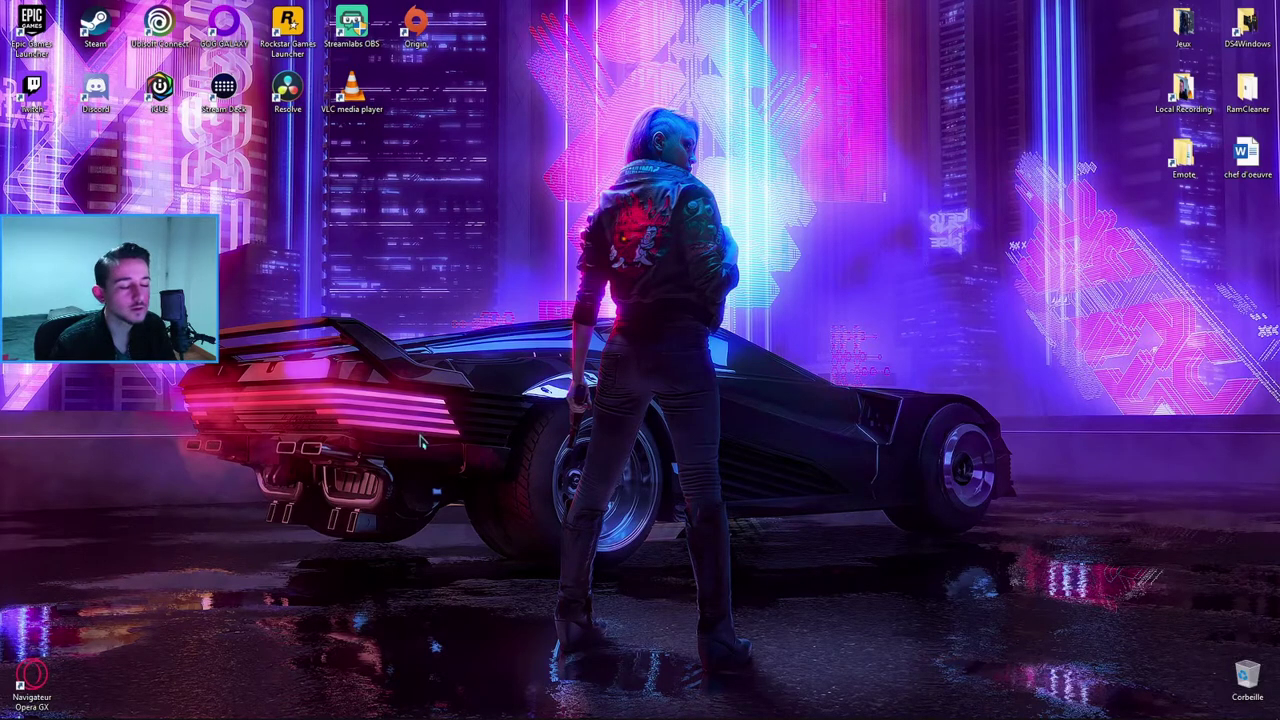
pyautogui.moveTo(19, 684)
pyautogui.click(81, 707)
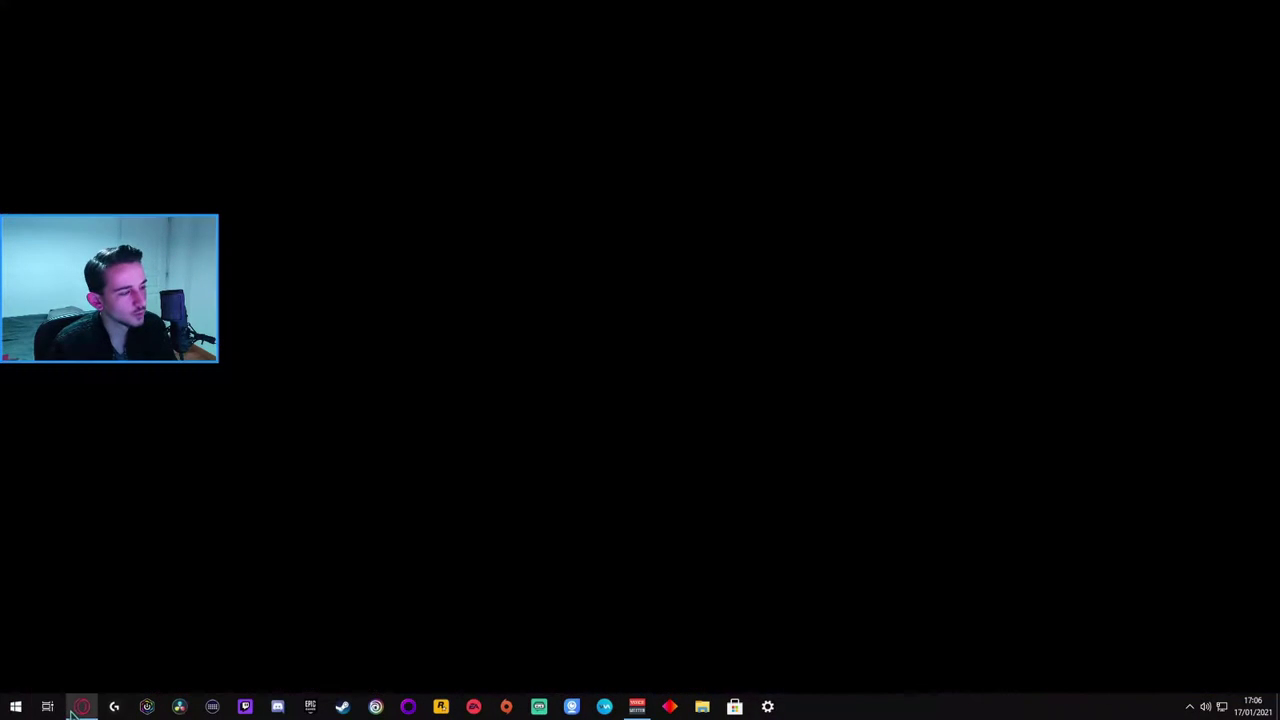
# Search the web for drivercloud in the Accès rapide tab, and open the DriversCloud site's Démarrer page
pyautogui.click(303, 10)
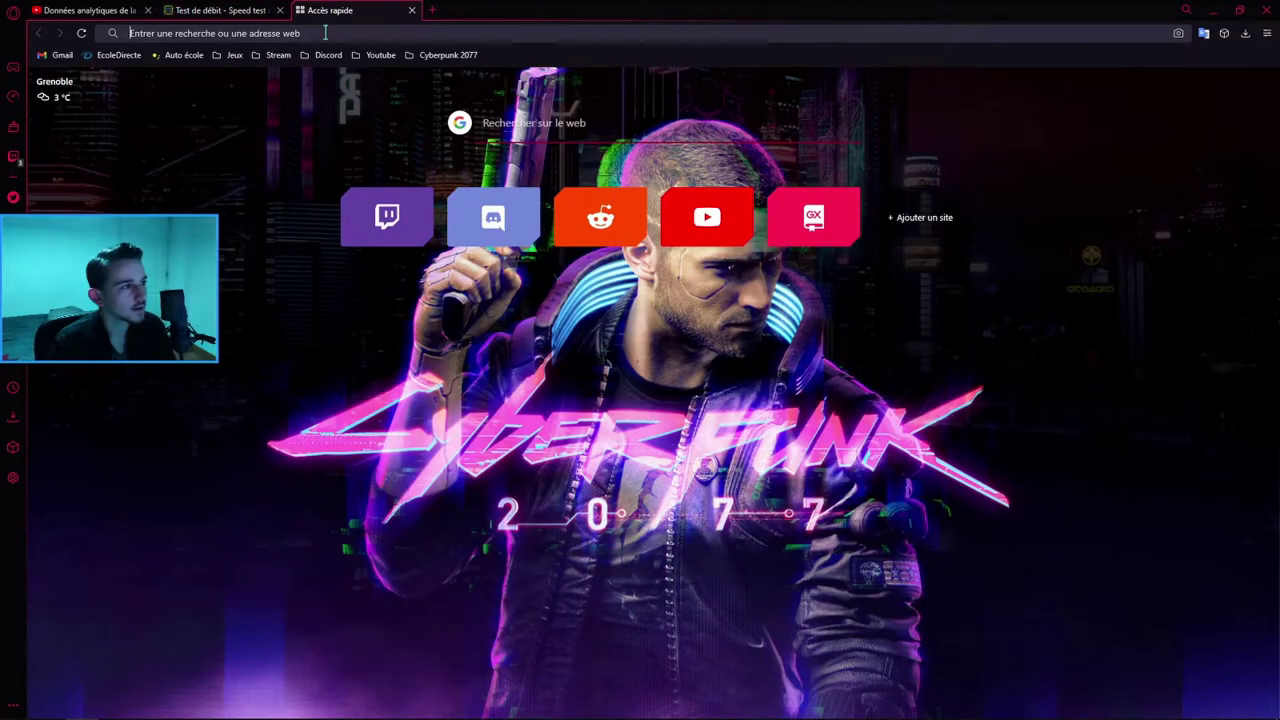
pyautogui.write('drive')
pyautogui.write('rsclou')
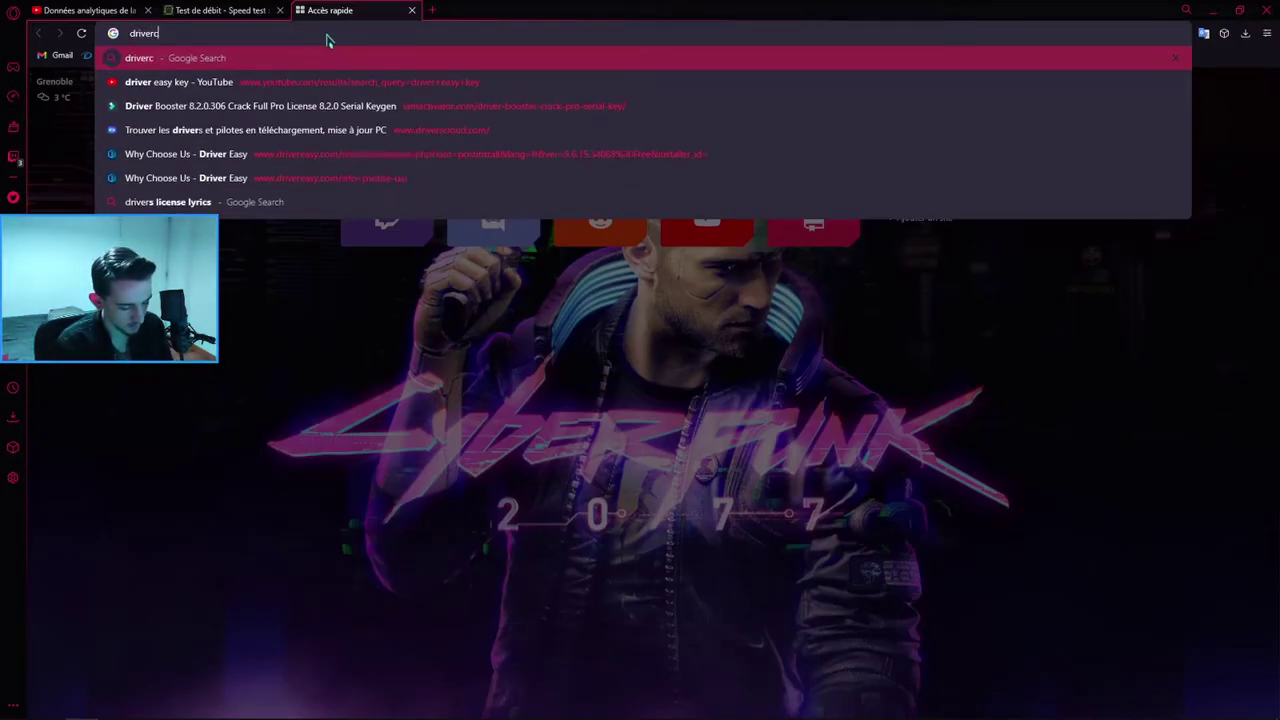
pyautogui.write('d')
pyautogui.press('Return')
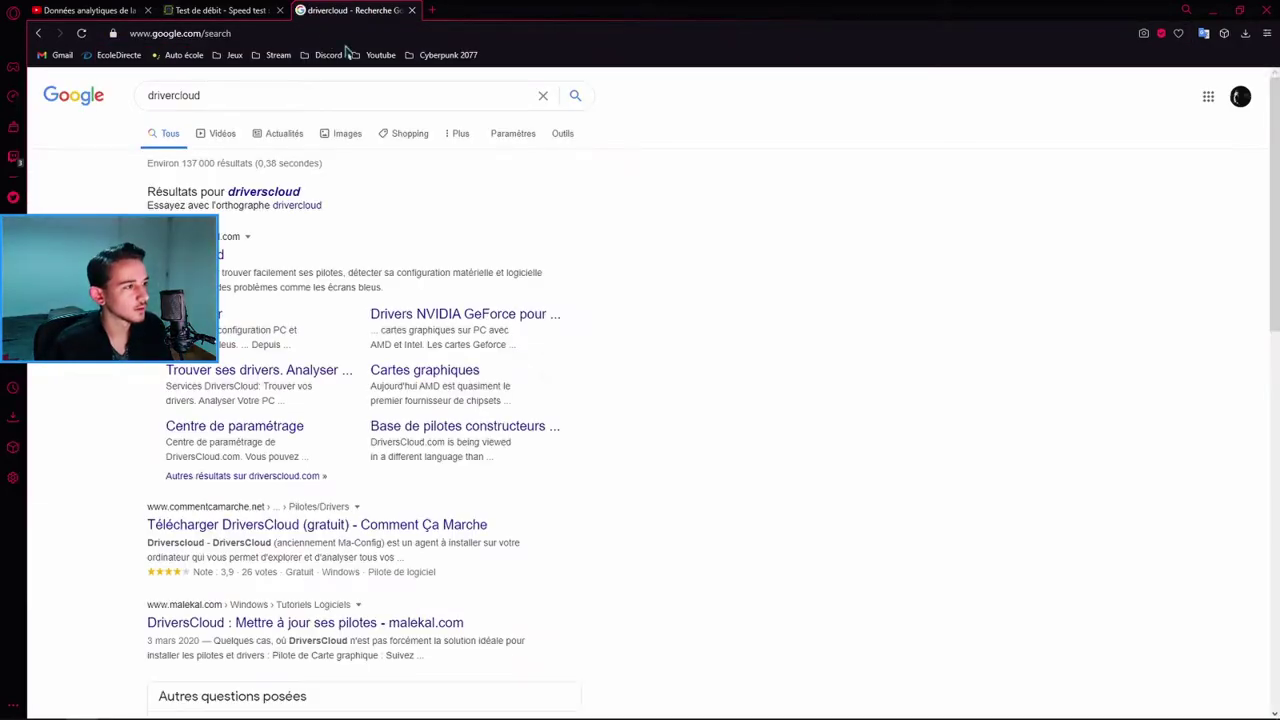
pyautogui.click(160, 207)
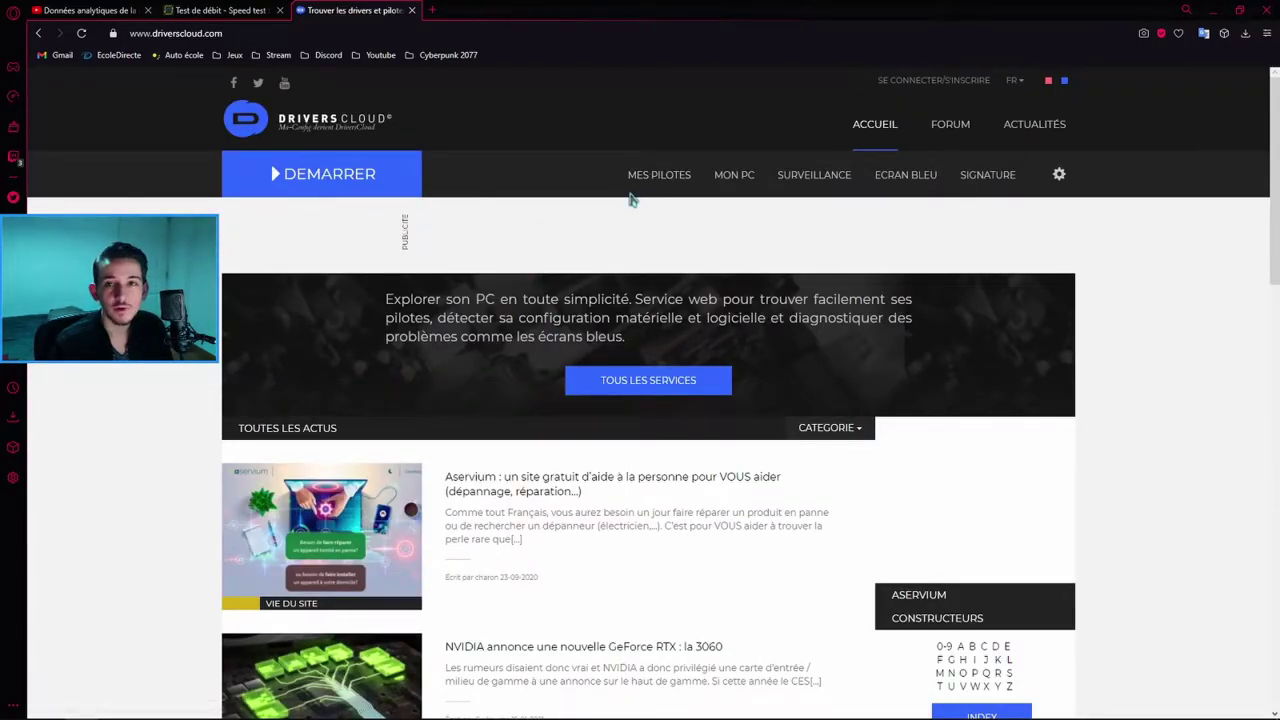
pyautogui.click(318, 172)
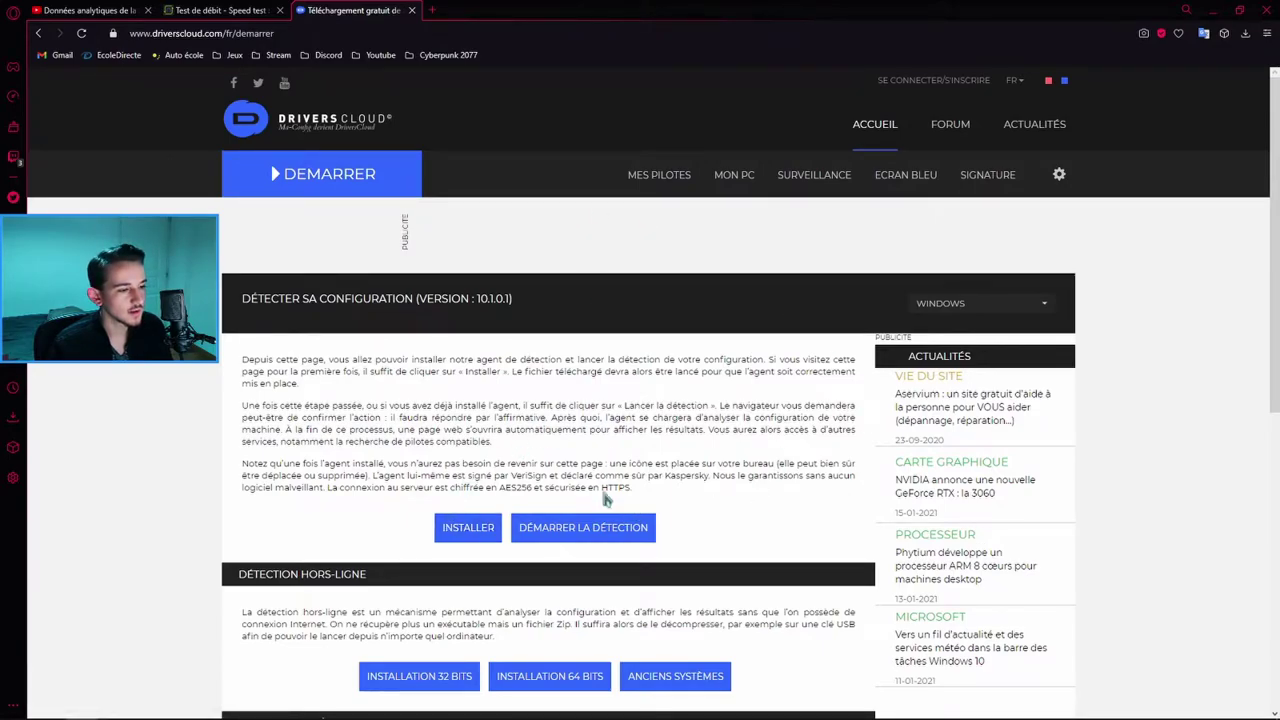
# Launch the installed DriversCloud agent and run the hardware detection with offline detection off
pyautogui.press('super')
pyautogui.scroll(-3, 168, 472)
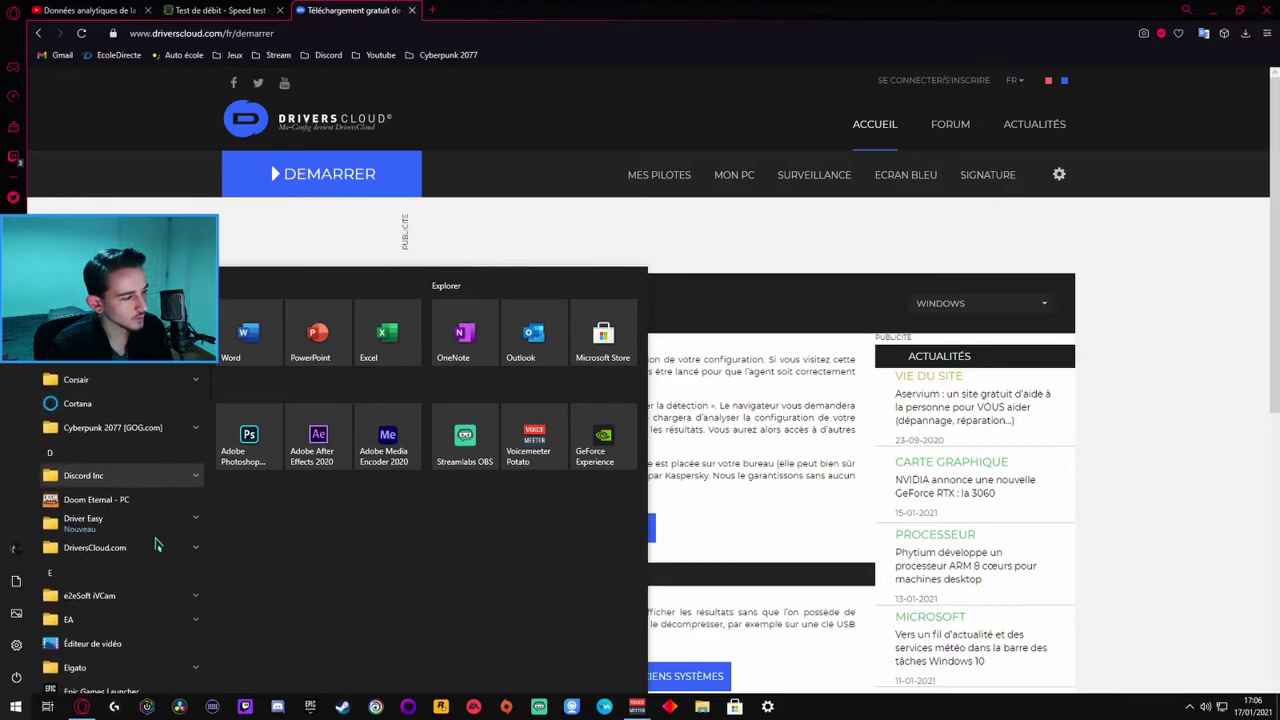
pyautogui.click(172, 547)
pyautogui.click(180, 565)
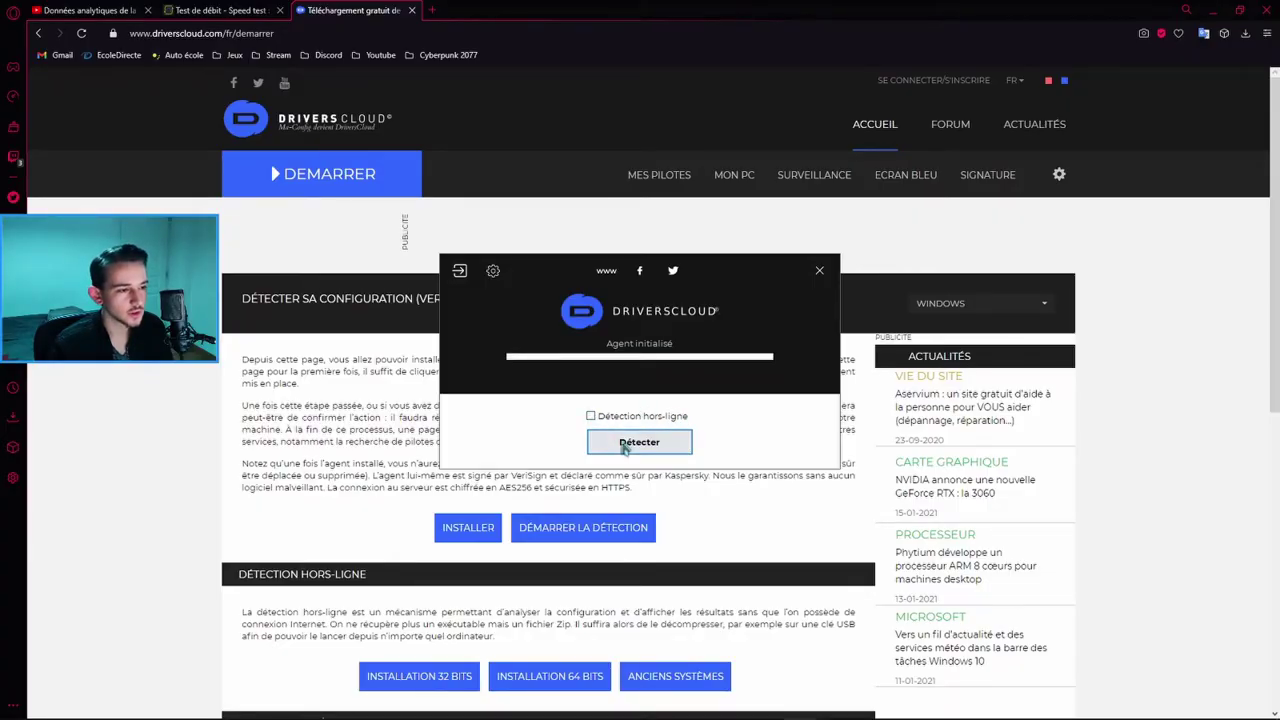
pyautogui.click(624, 447)
pyautogui.moveTo(709, 266); pyautogui.dragTo(915, 200)
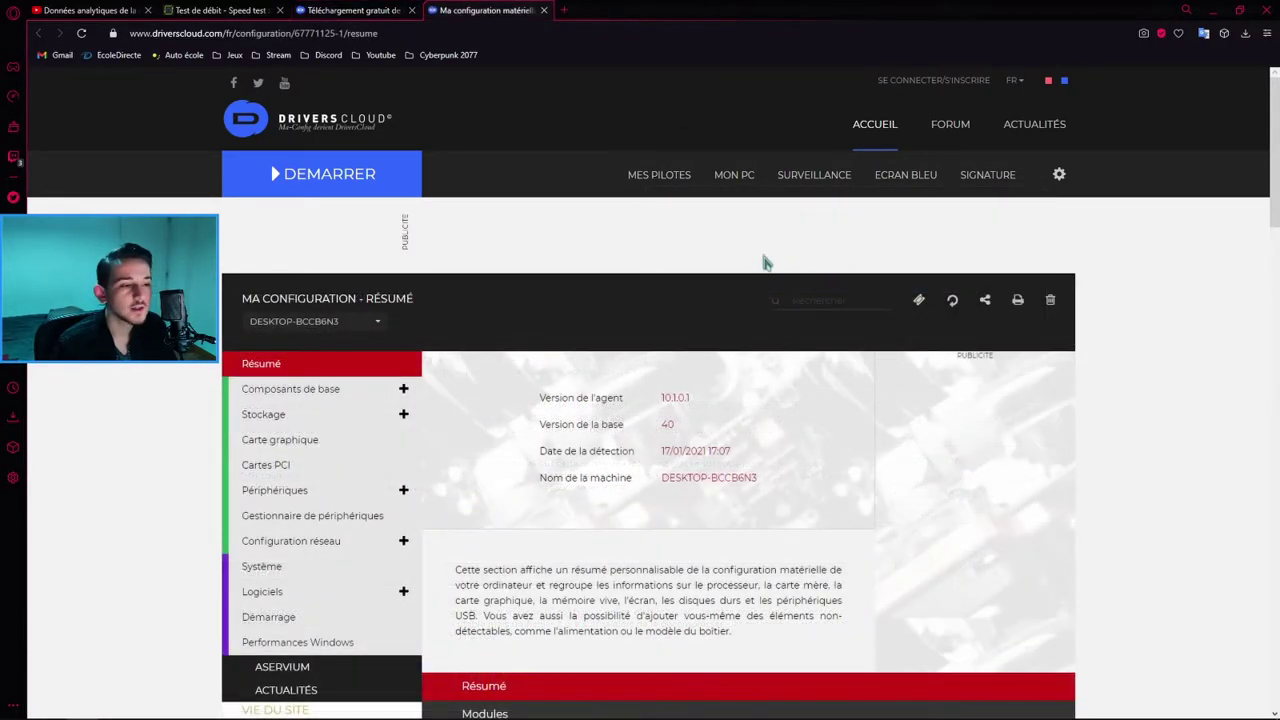
# Examine the DriversCloud configuration summary, including its operating system, processor and motherboard modules
pyautogui.scroll(-4, 657, 380)
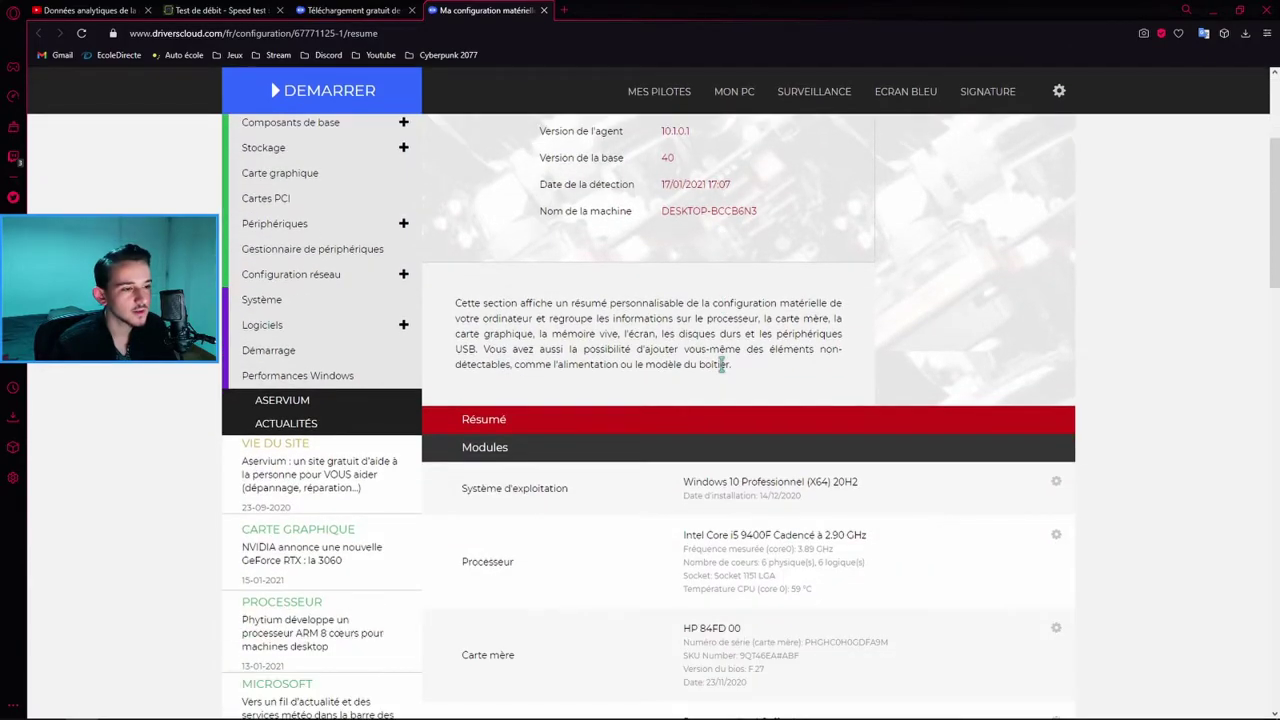
pyautogui.scroll(-4, 1063, 456)
pyautogui.scroll(8, 740, 450)
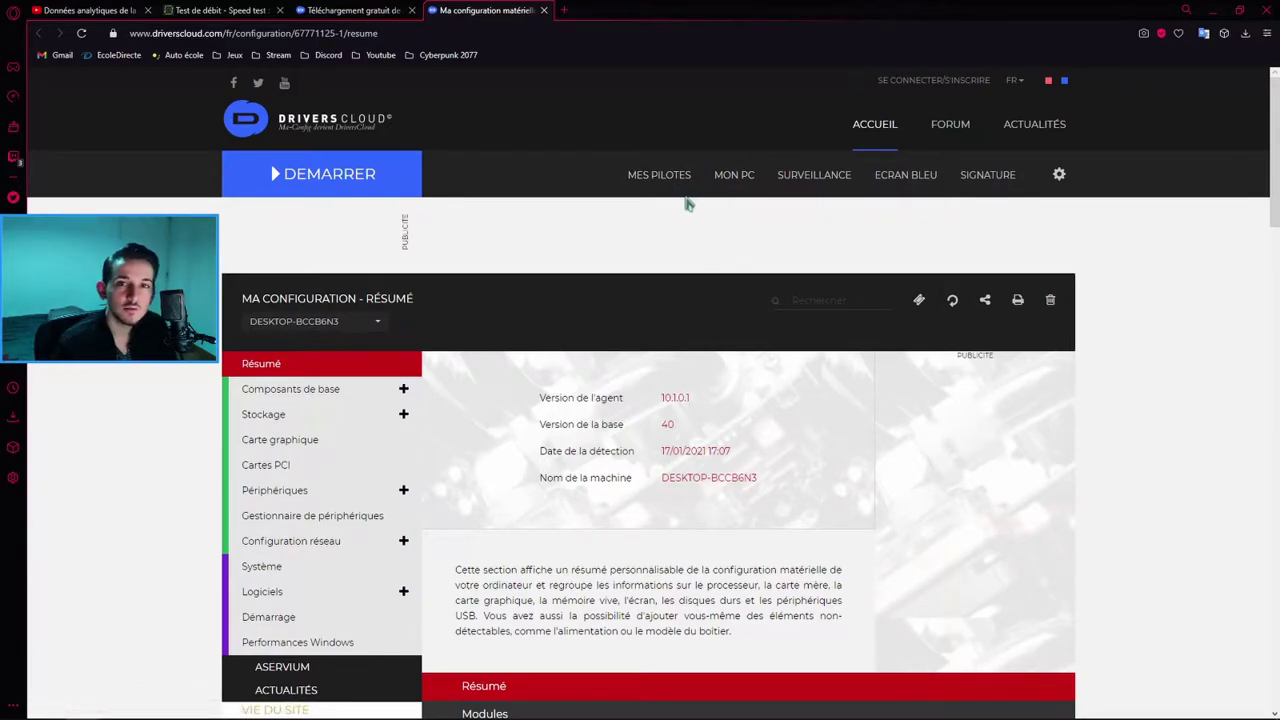
# Display the drivers proposed under Mes Pilotes and download the semi-automatic installer for the selected motherboard and network card drivers
pyautogui.click(652, 189)
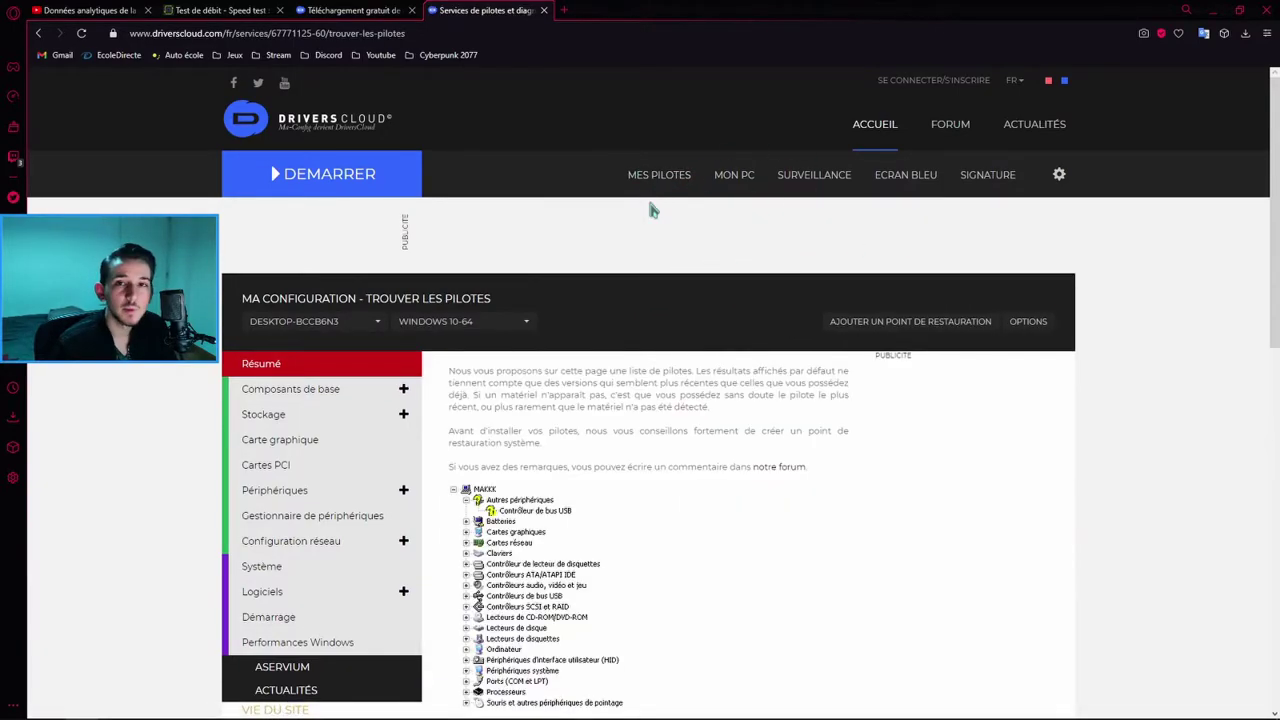
pyautogui.scroll(-1, 652, 210)
pyautogui.scroll(-5, 700, 314)
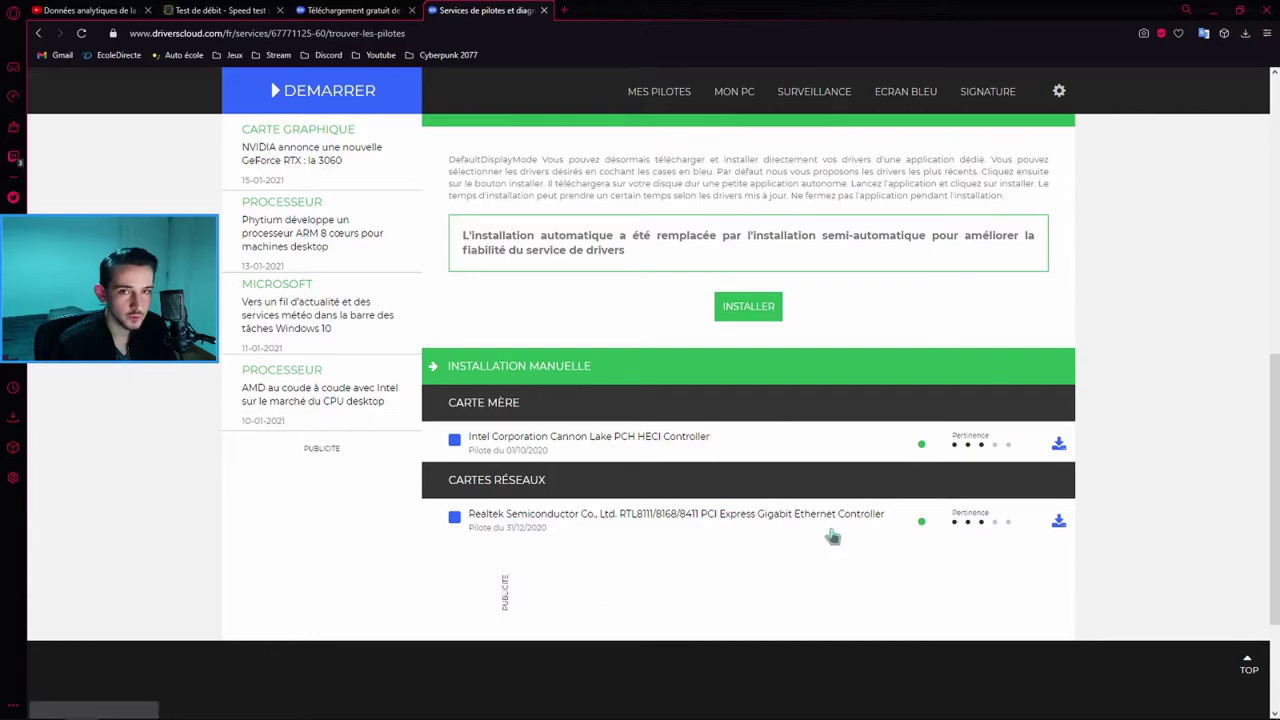
pyautogui.click(758, 314)
pyautogui.click(490, 343)
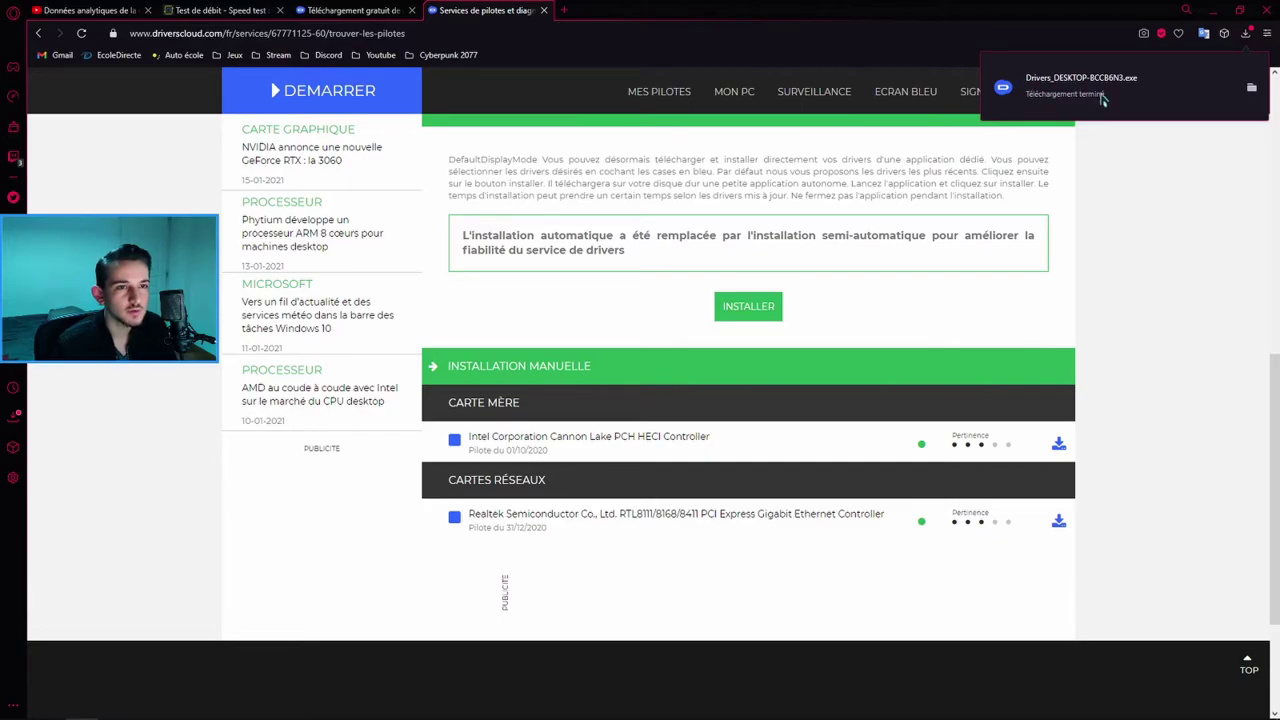
# Run the downloaded Drivers_DESKTOP-BCCB6N3.exe and start the driver installation with offline detection off
pyautogui.click(1090, 88)
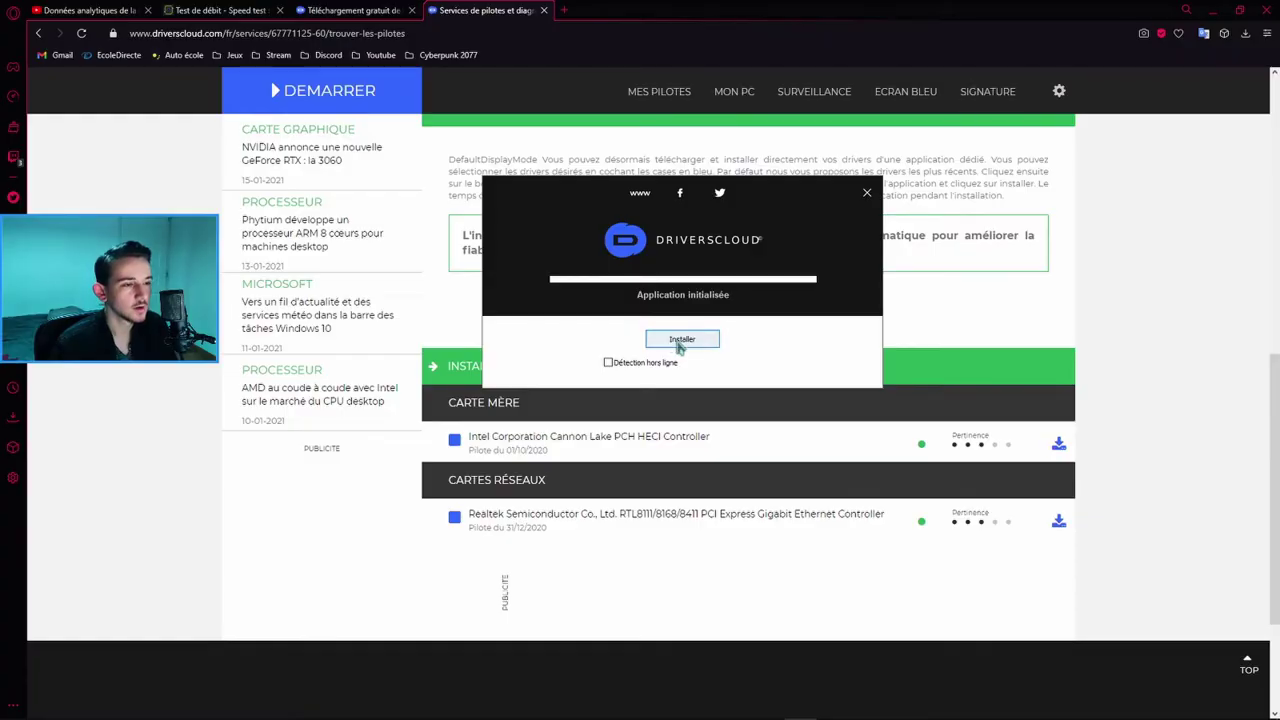
pyautogui.click(681, 340)
pyautogui.moveTo(725, 203); pyautogui.dragTo(833, 140)
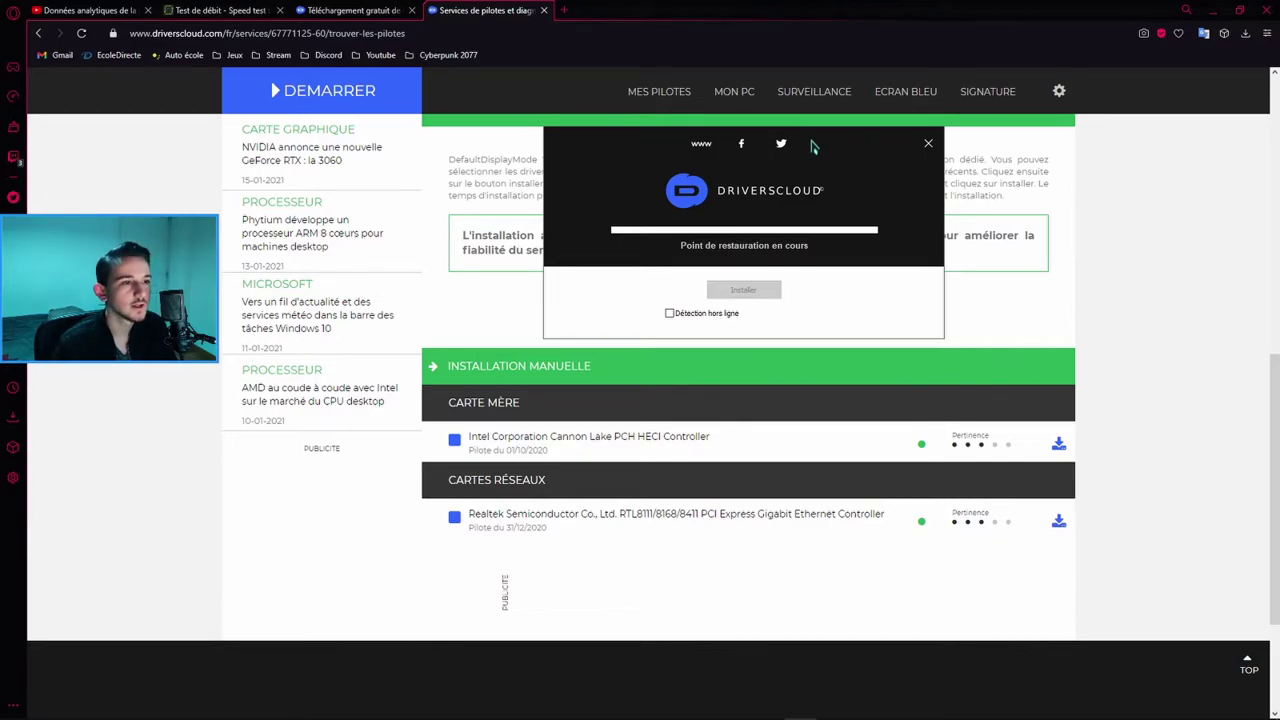
pyautogui.moveTo(840, 142); pyautogui.dragTo(900, 126)
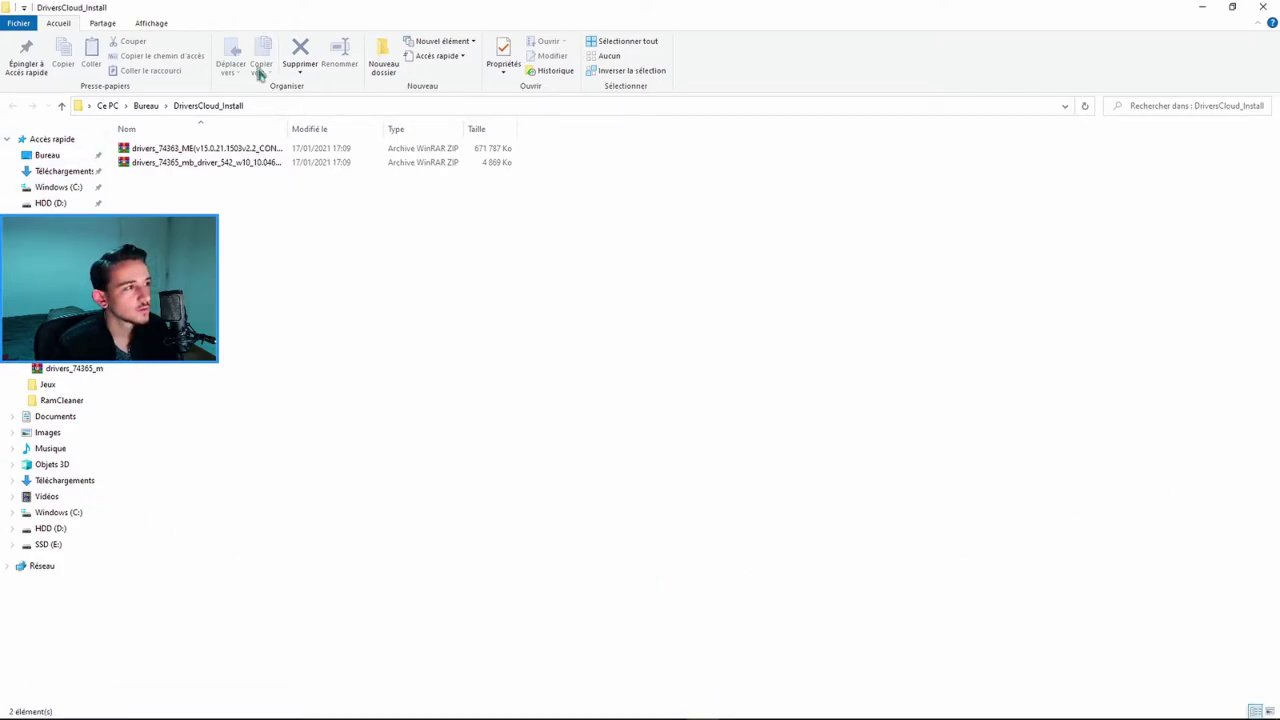
# Extract the drivers_74363_ME and drivers_74365_mb_driver archives in DriversCloud_Install, each into a folder named after its archive
pyautogui.moveTo(304, 10); pyautogui.dragTo(662, 100)
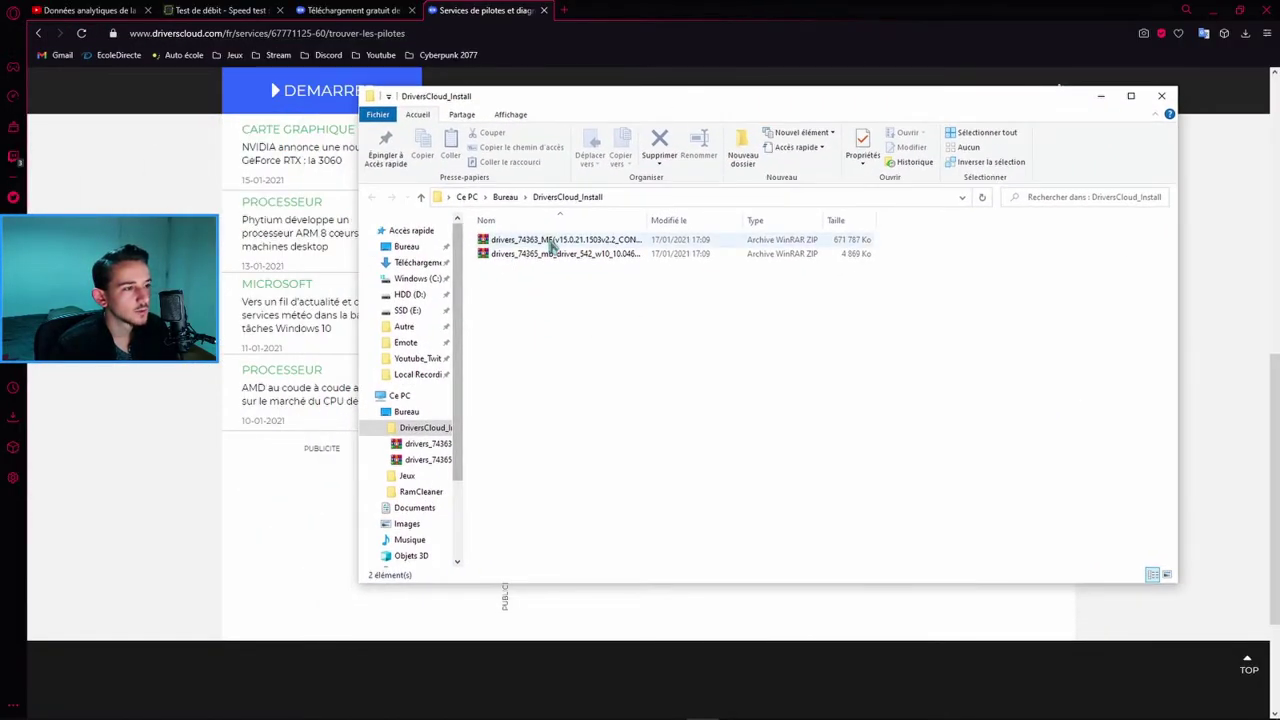
pyautogui.rightClick(556, 240)
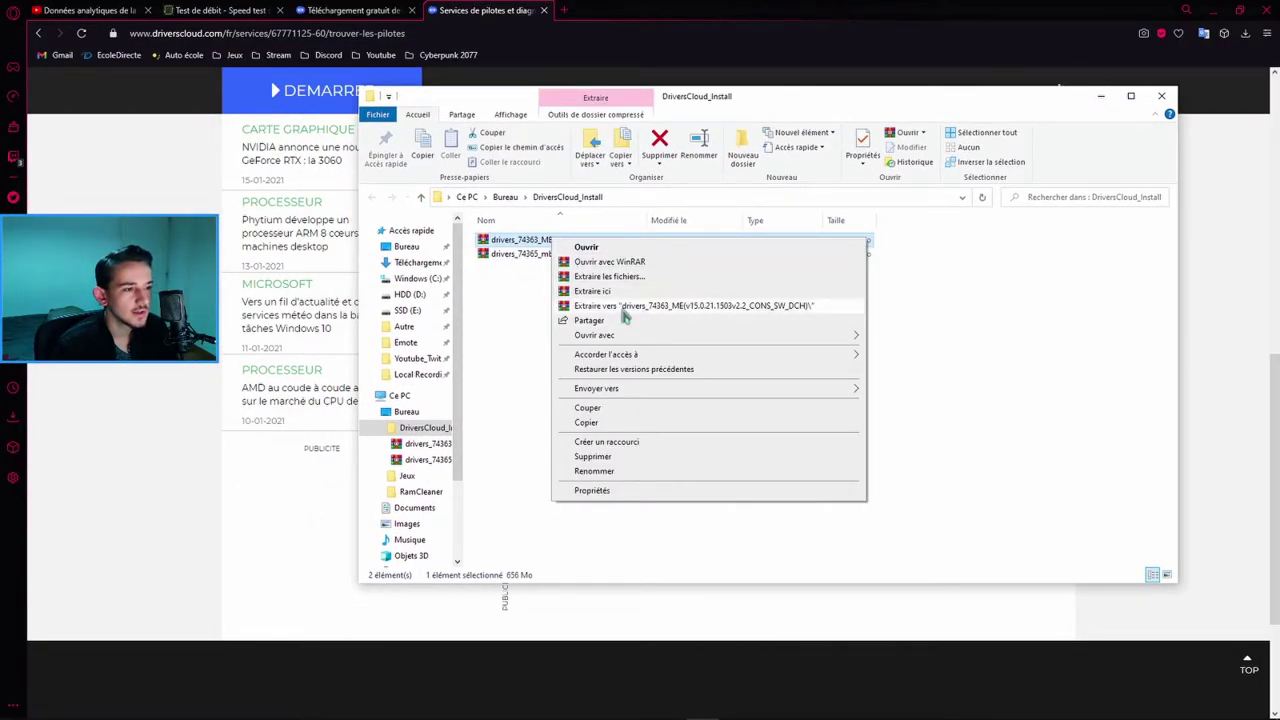
pyautogui.click(620, 307)
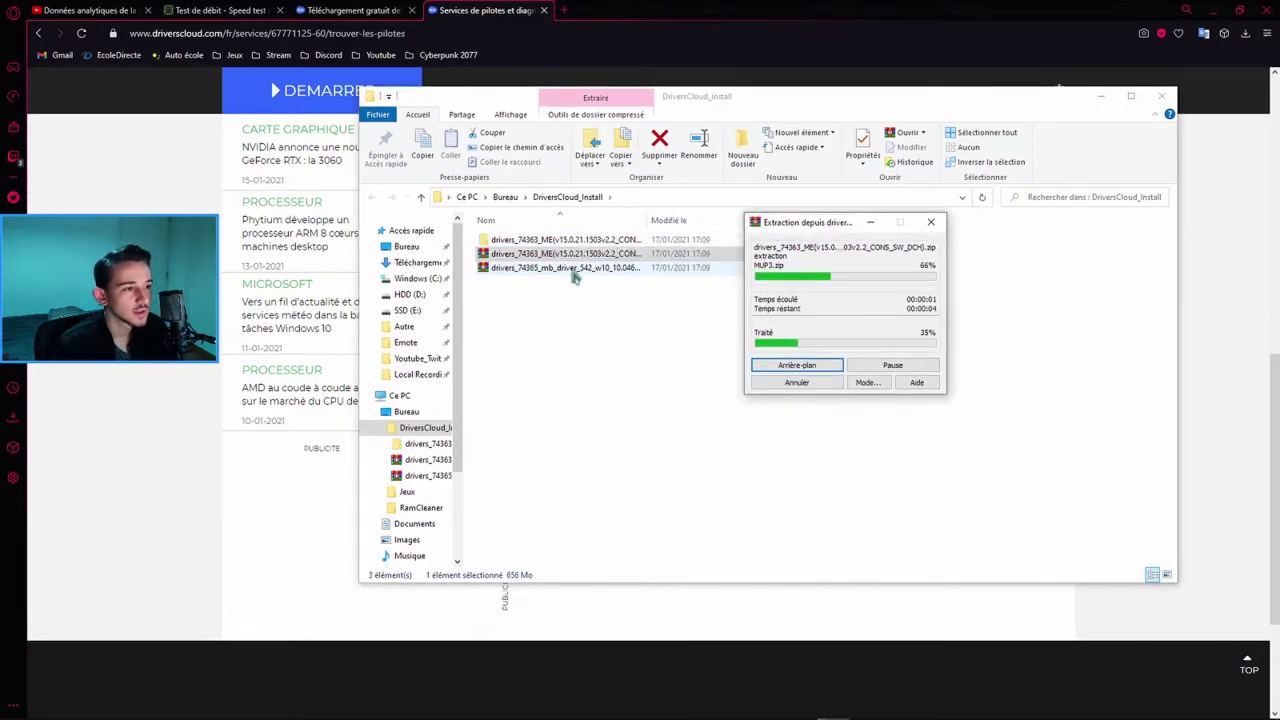
pyautogui.rightClick(575, 270)
pyautogui.click(638, 330)
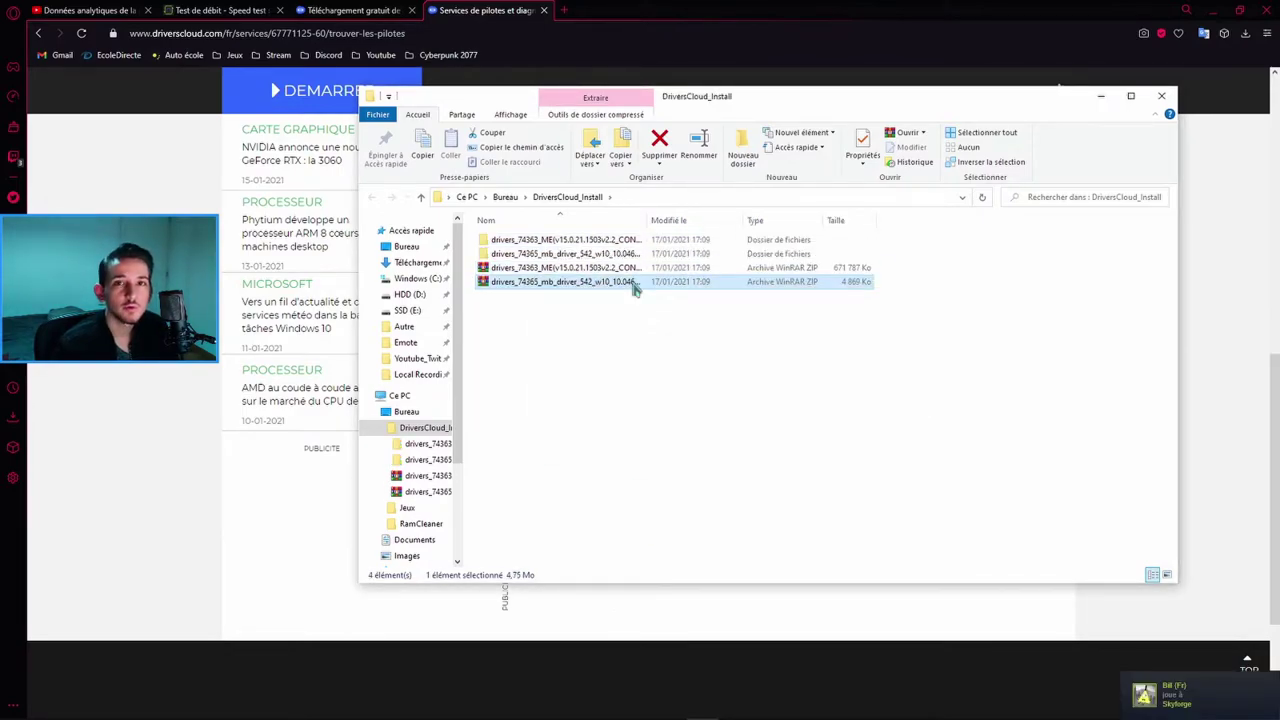
# Look inside both extracted driver folders for their setup files, minimise the folder window and close the DriversCloud installer
pyautogui.doubleClick(594, 242)
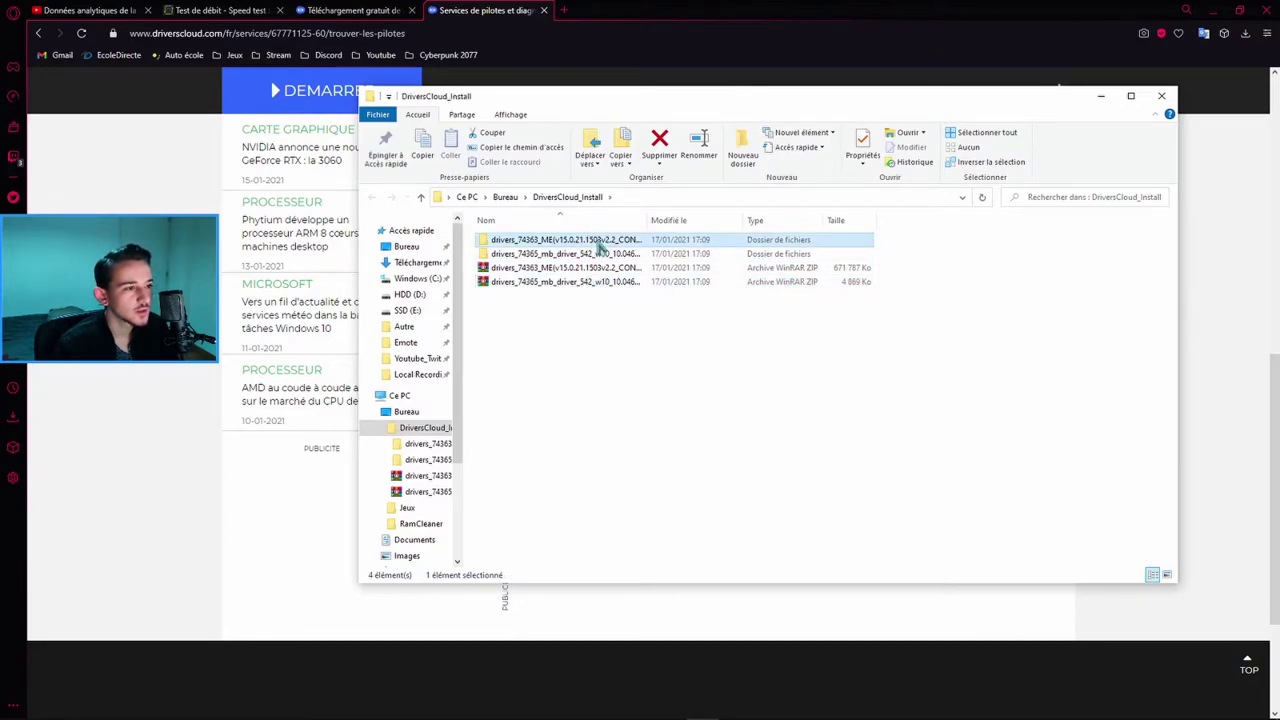
pyautogui.doubleClick(594, 242)
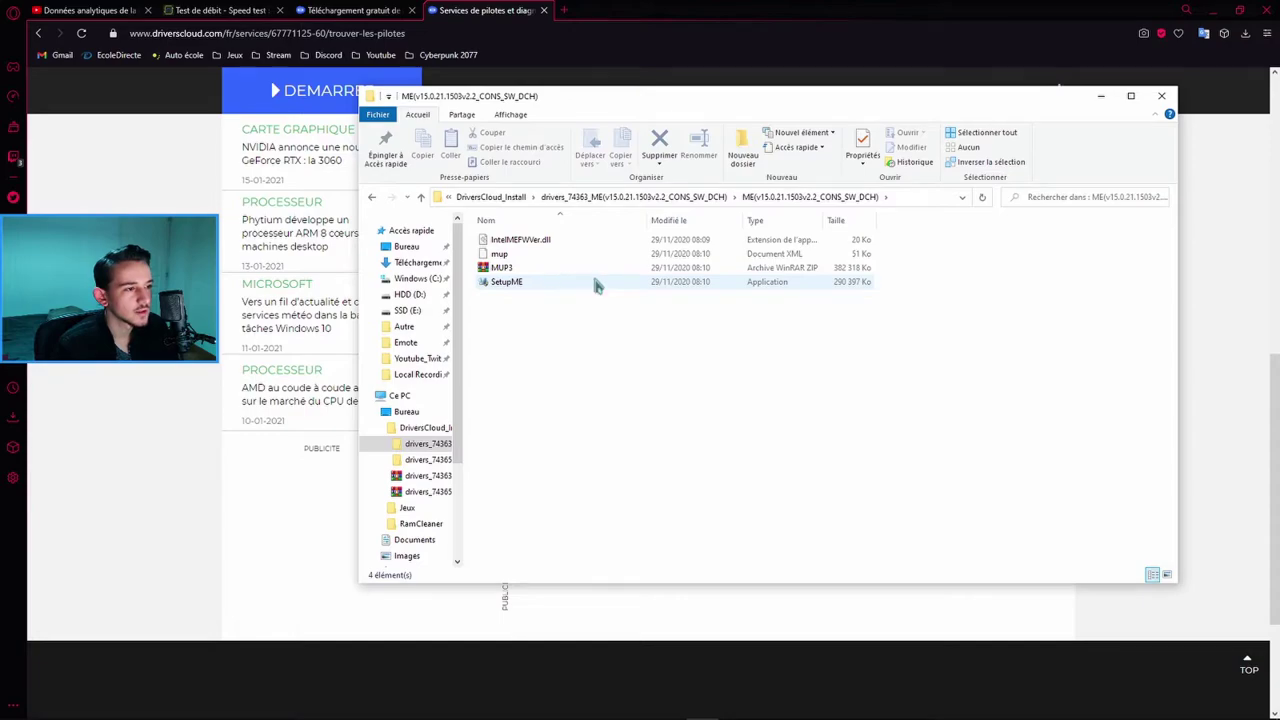
pyautogui.press('BackSpace')
pyautogui.press('BackSpace')
pyautogui.doubleClick(571, 254)
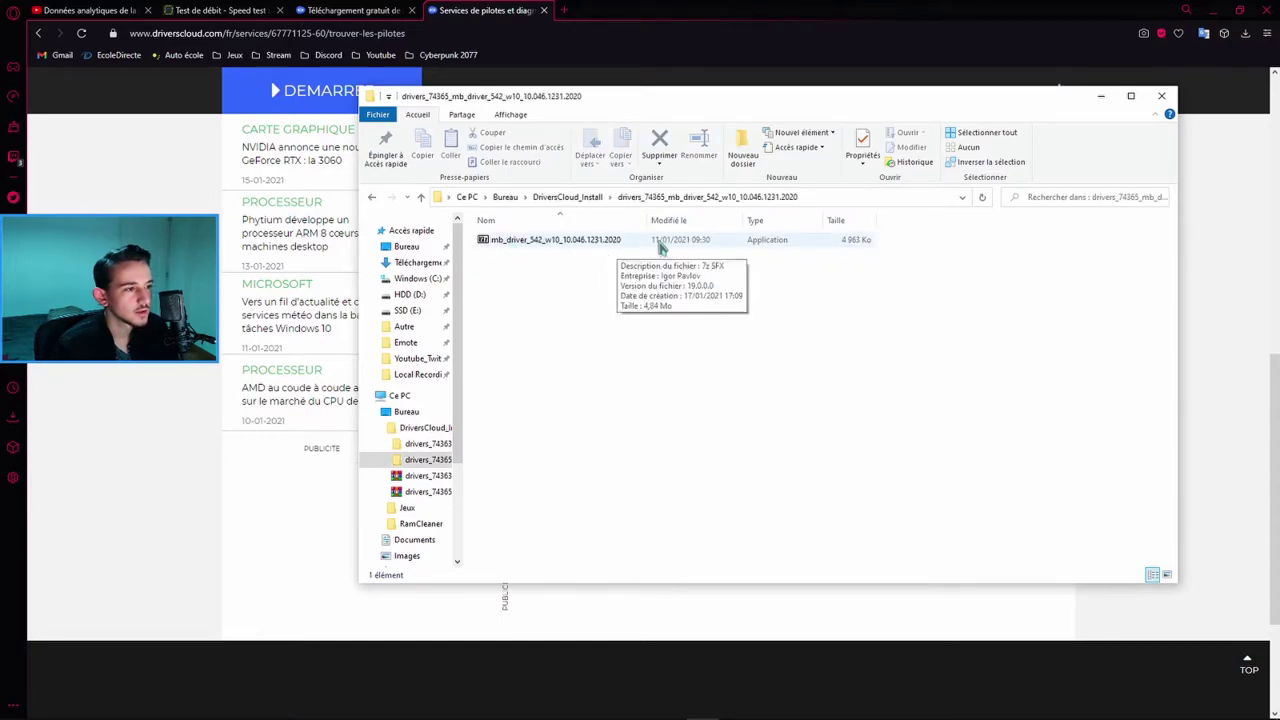
pyautogui.press('BackSpace')
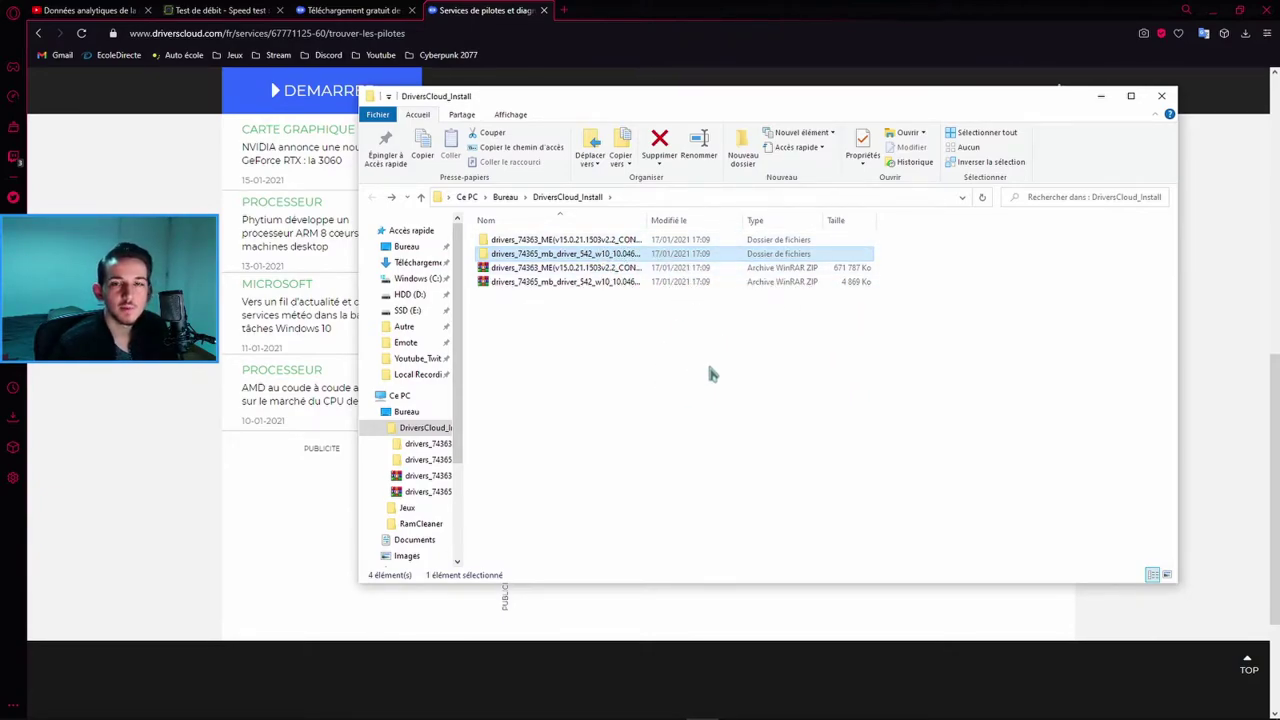
pyautogui.click(1100, 97)
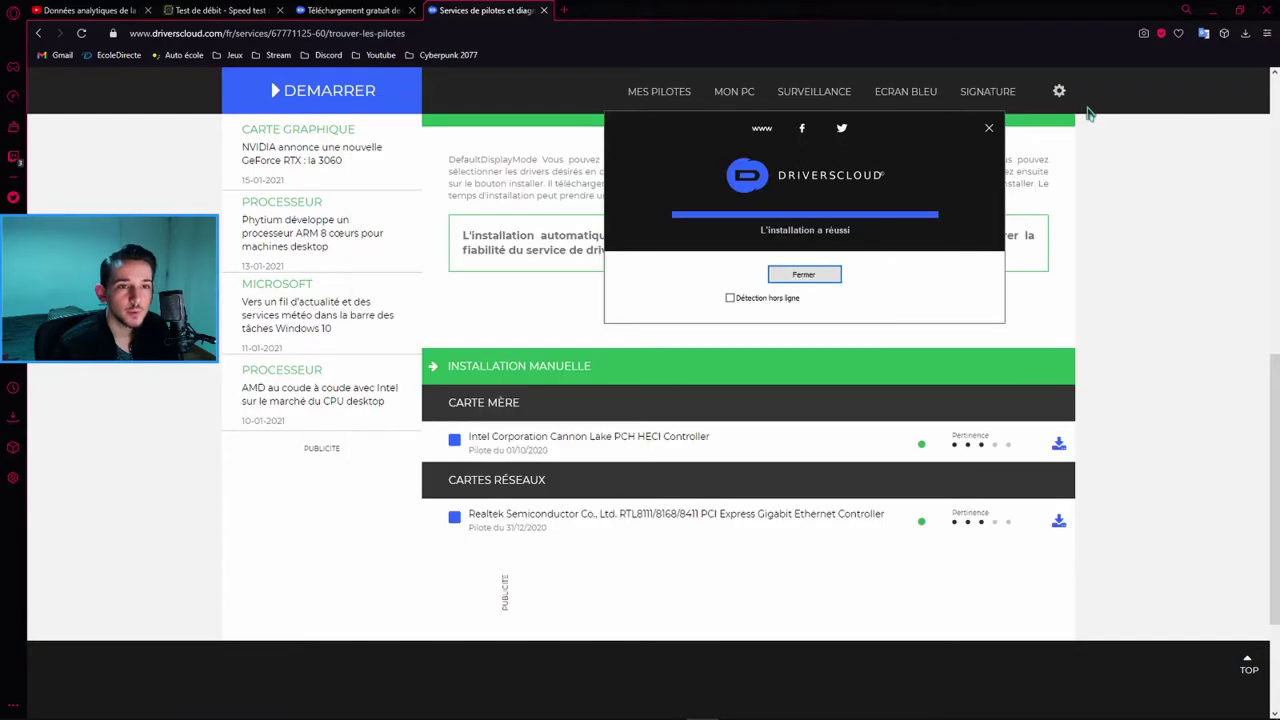
pyautogui.click(832, 276)
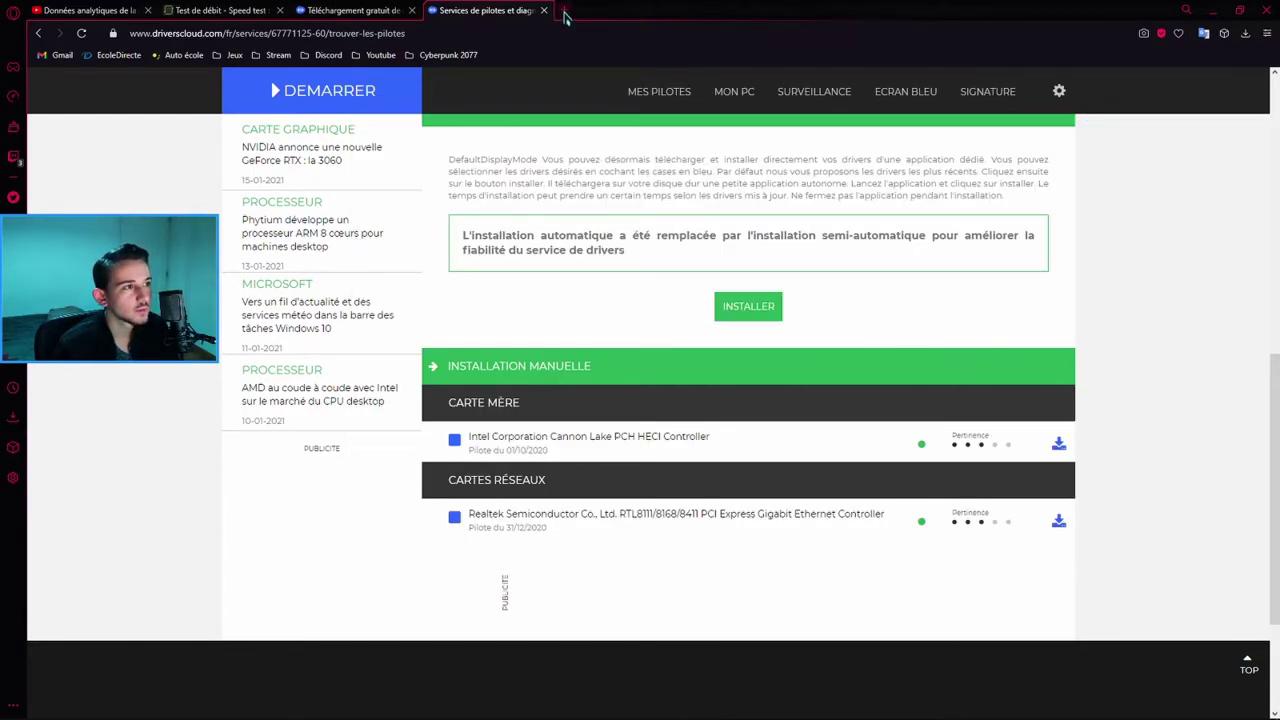
# Search for drivereasy in a new browser tab and open the Driver Easy website
pyautogui.click(563, 12)
pyautogui.write('dr')
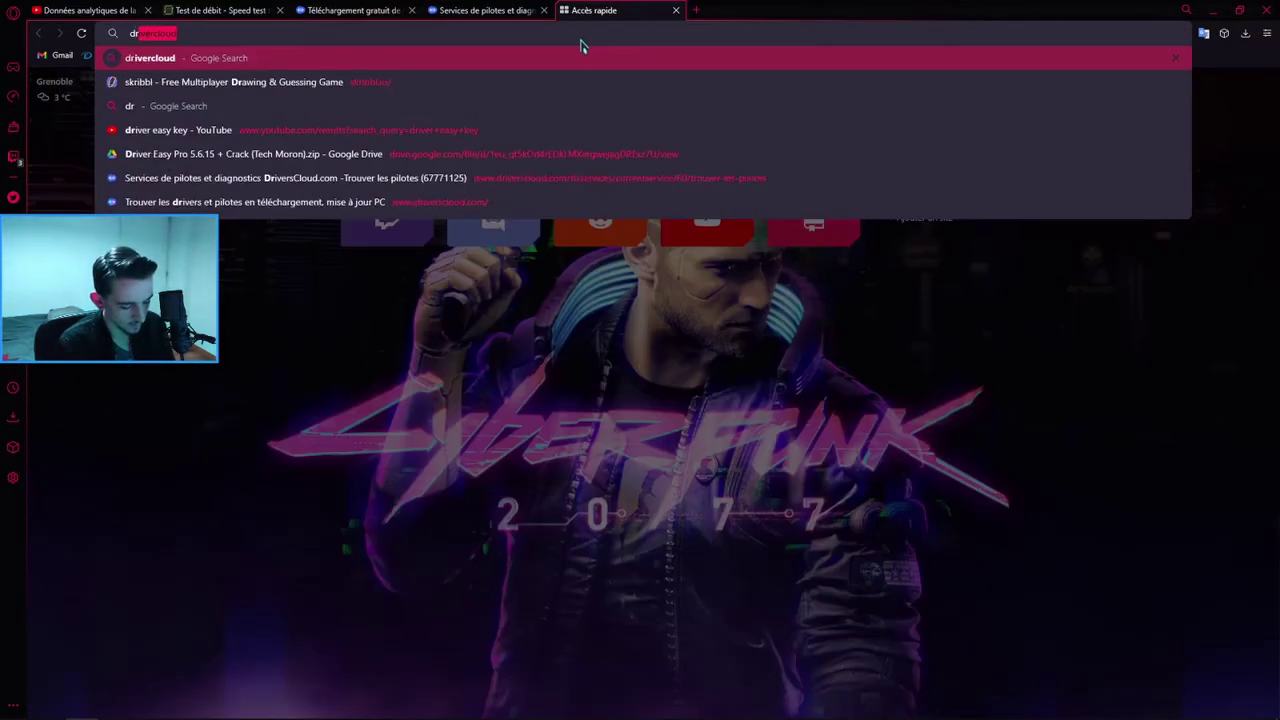
pyautogui.write('ivereasy')
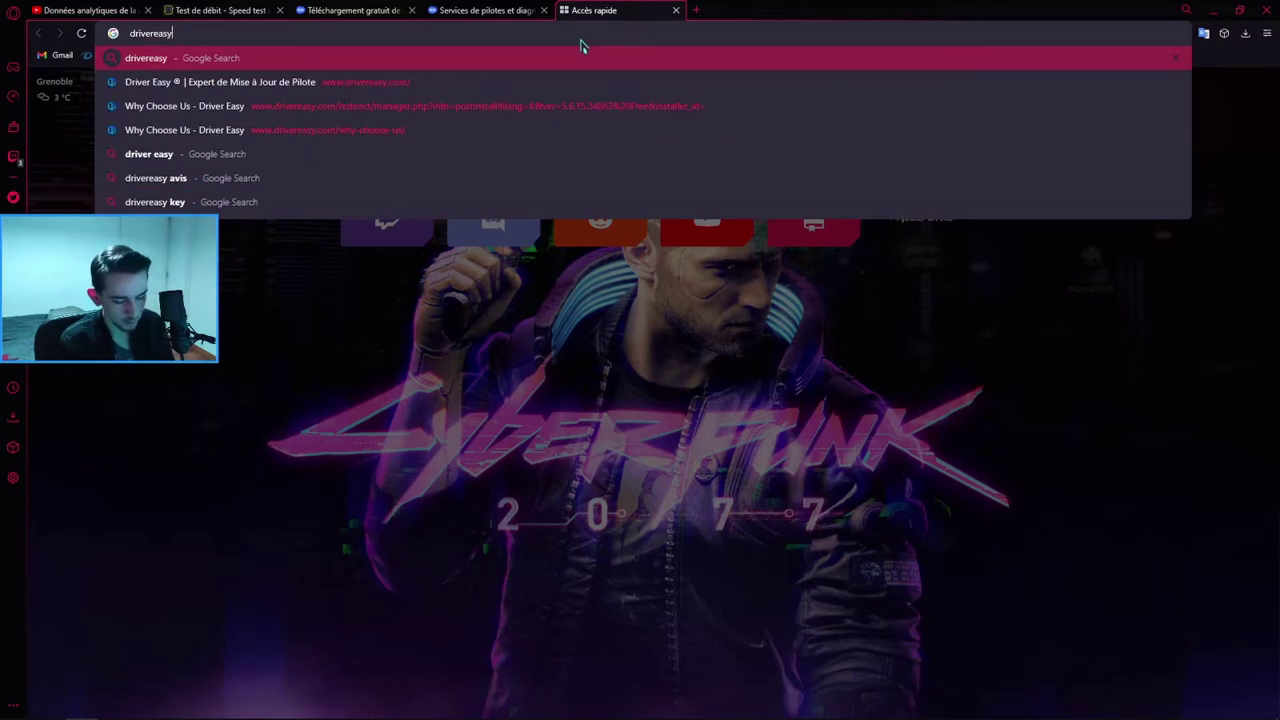
pyautogui.press('Return')
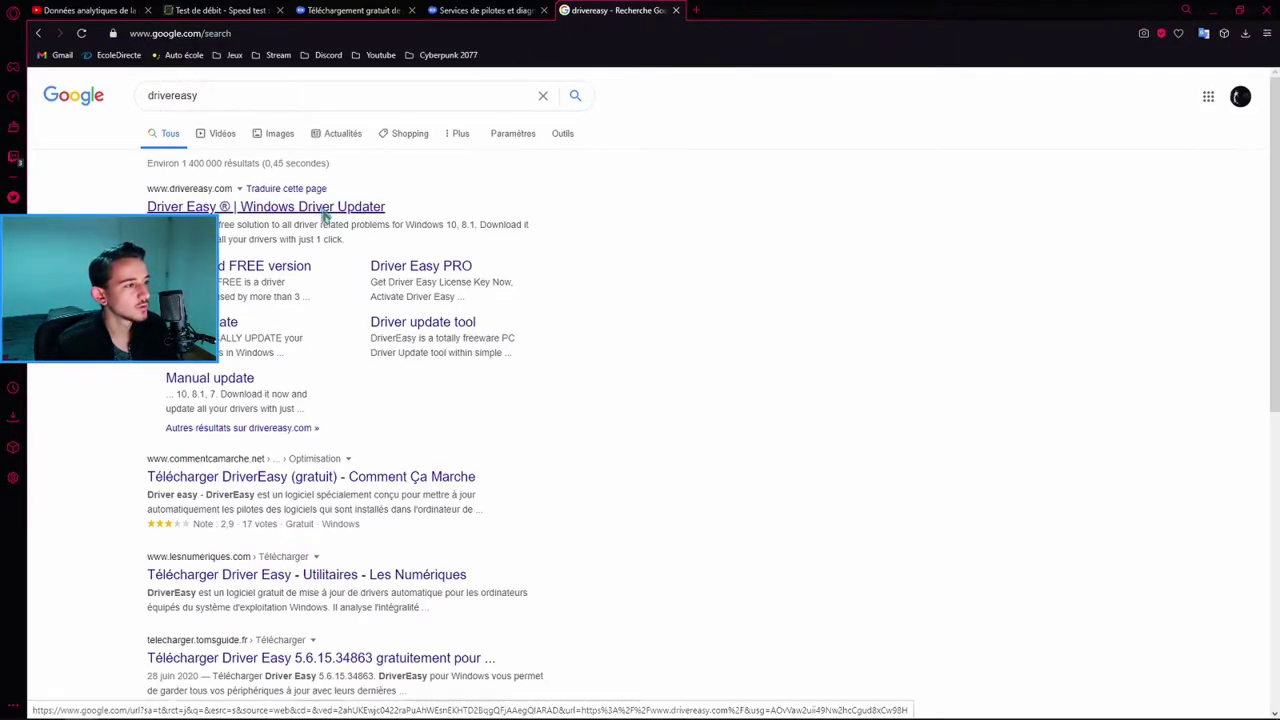
pyautogui.click(362, 208)
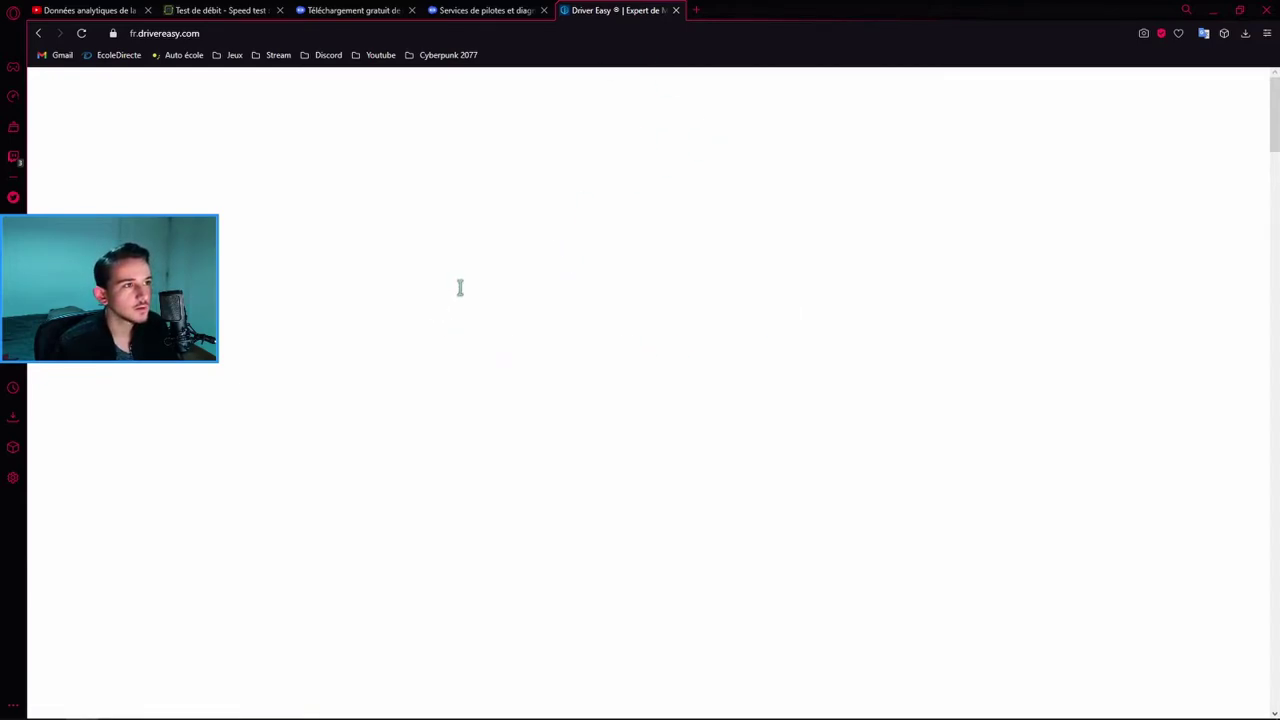
# Look over the Driver Easy home page and the purchase page for the PRO version
pyautogui.scroll(-2, 672, 328)
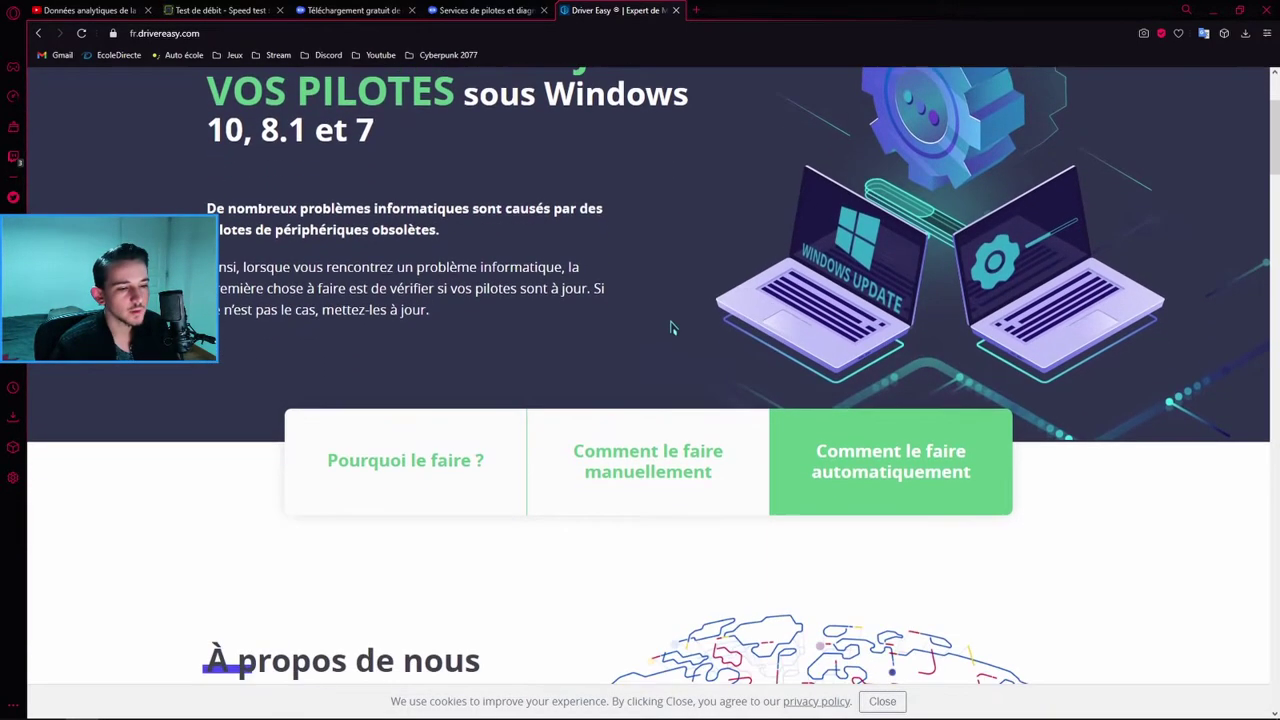
pyautogui.scroll(2, 672, 328)
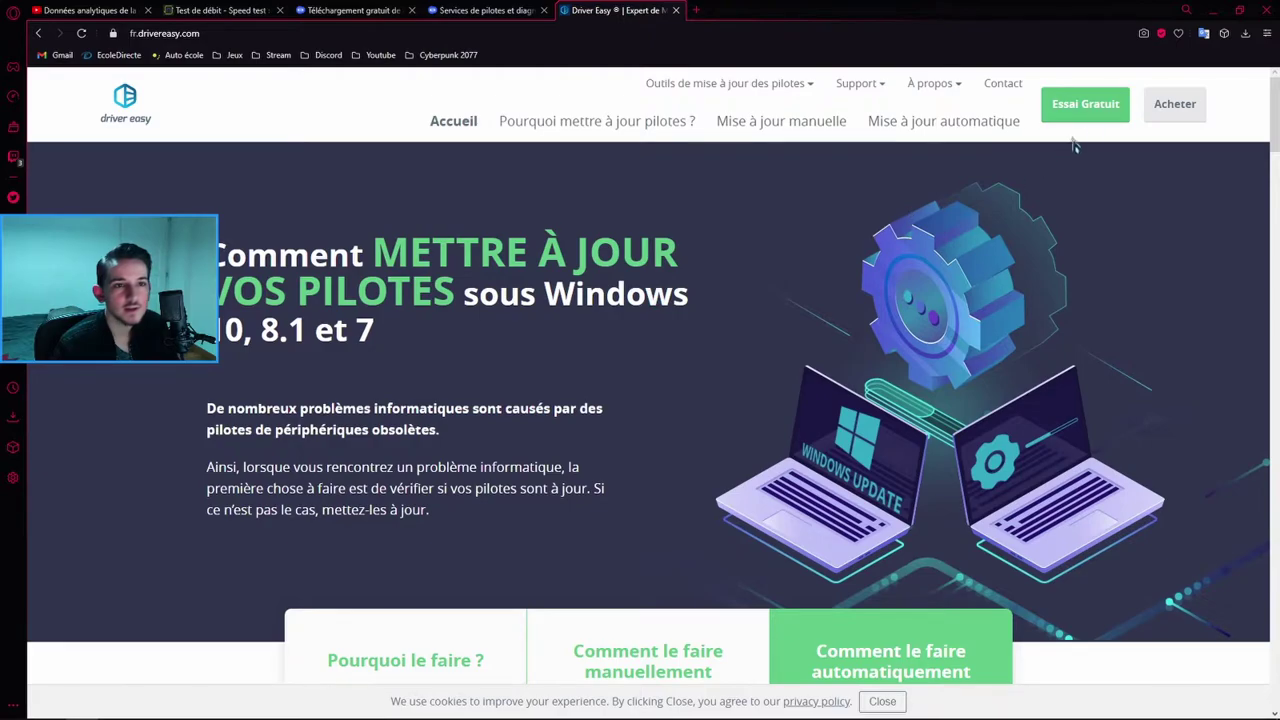
pyautogui.click(1158, 113)
pyautogui.scroll(-2, 662, 328)
pyautogui.scroll(2, 790, 390)
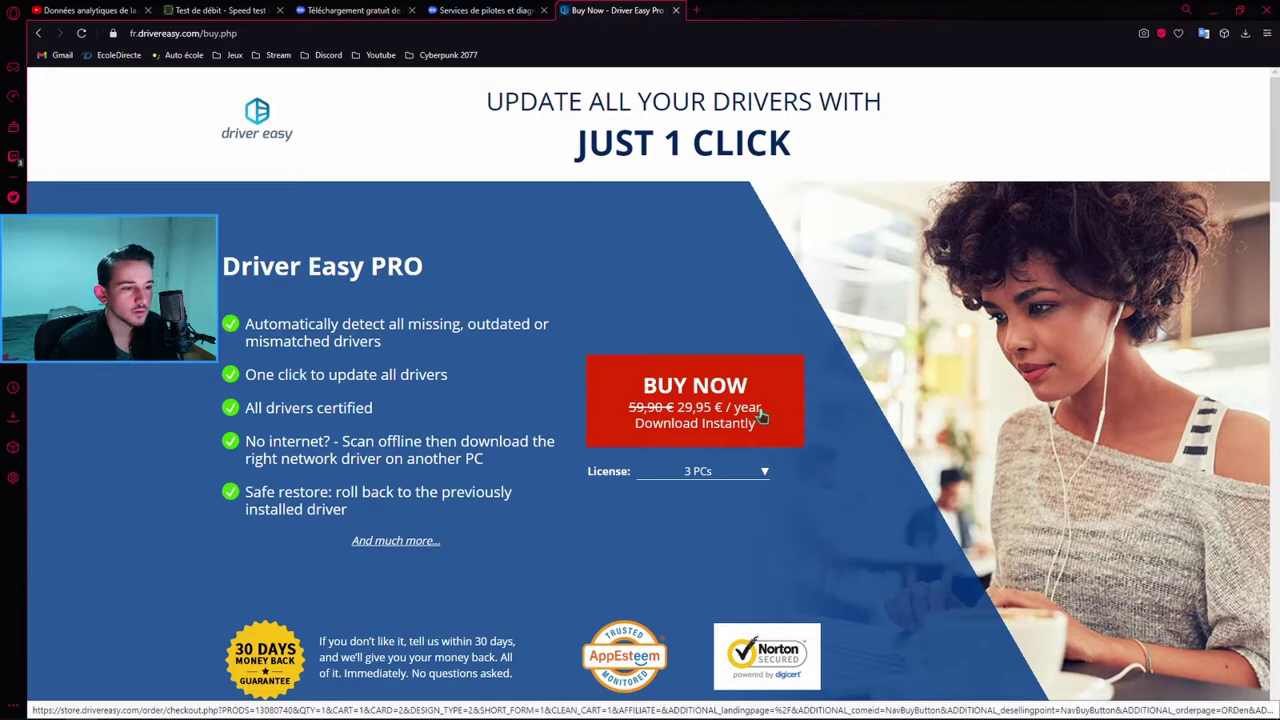
# Look through the licence plans and prices offered for Driver Easy PRO
pyautogui.click(764, 472)
pyautogui.scroll(-1, 752, 550)
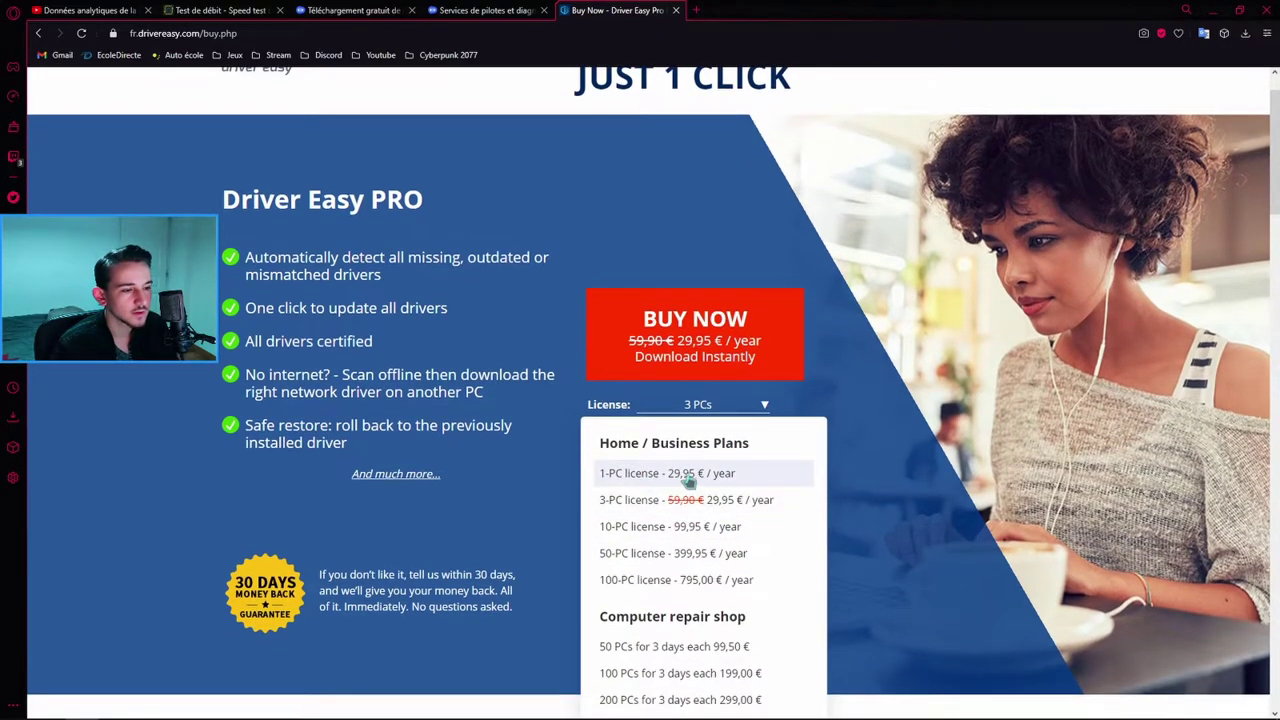
pyautogui.scroll(-2, 774, 482)
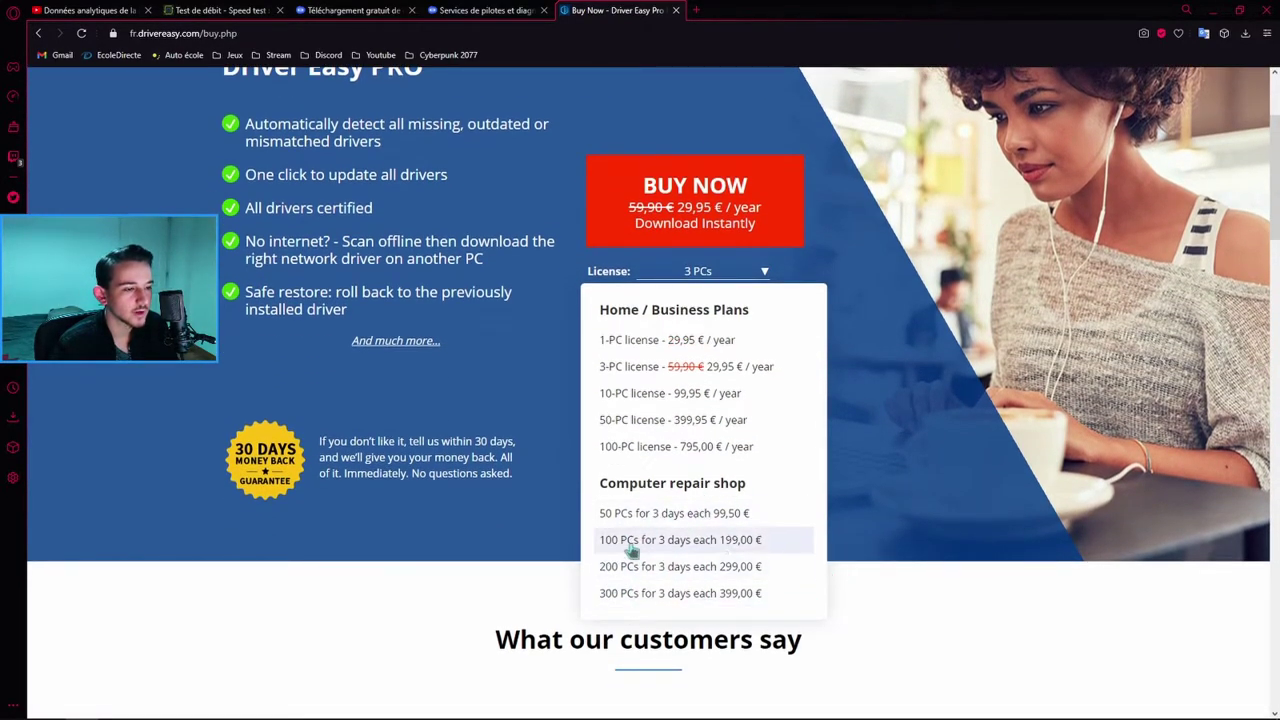
pyautogui.click(905, 456)
pyautogui.scroll(3, 905, 456)
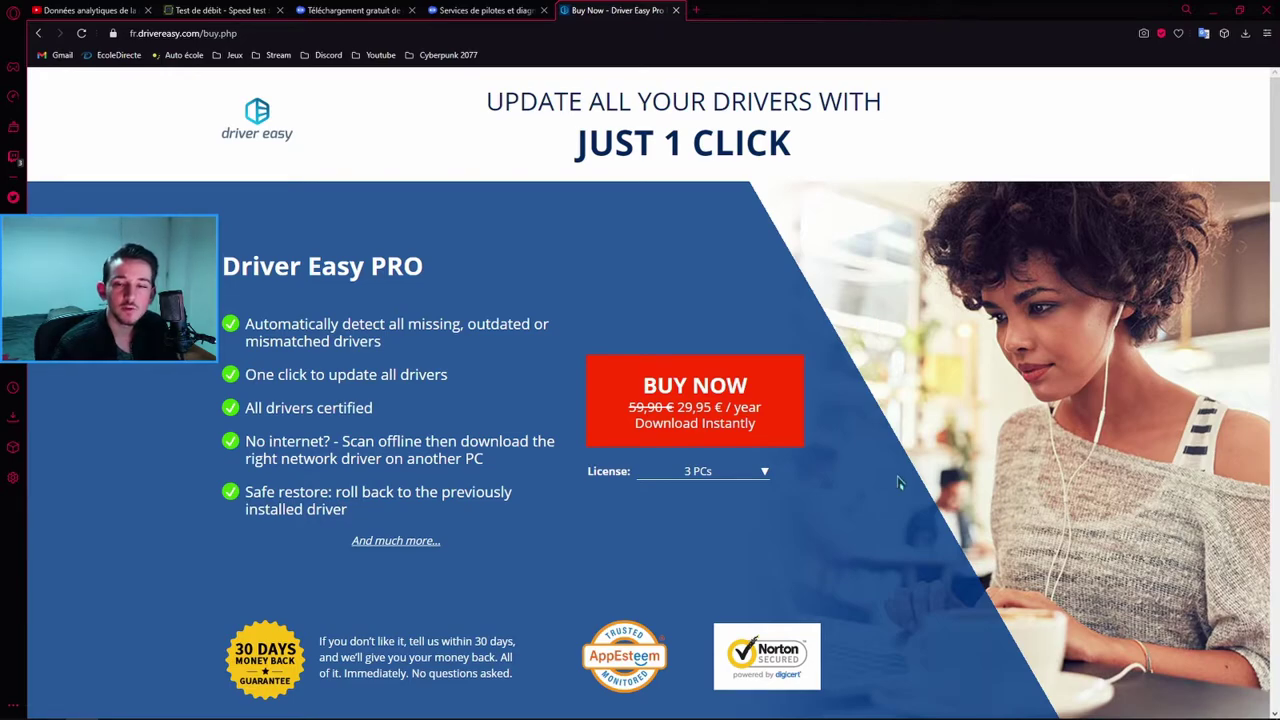
pyautogui.click(88, 10)
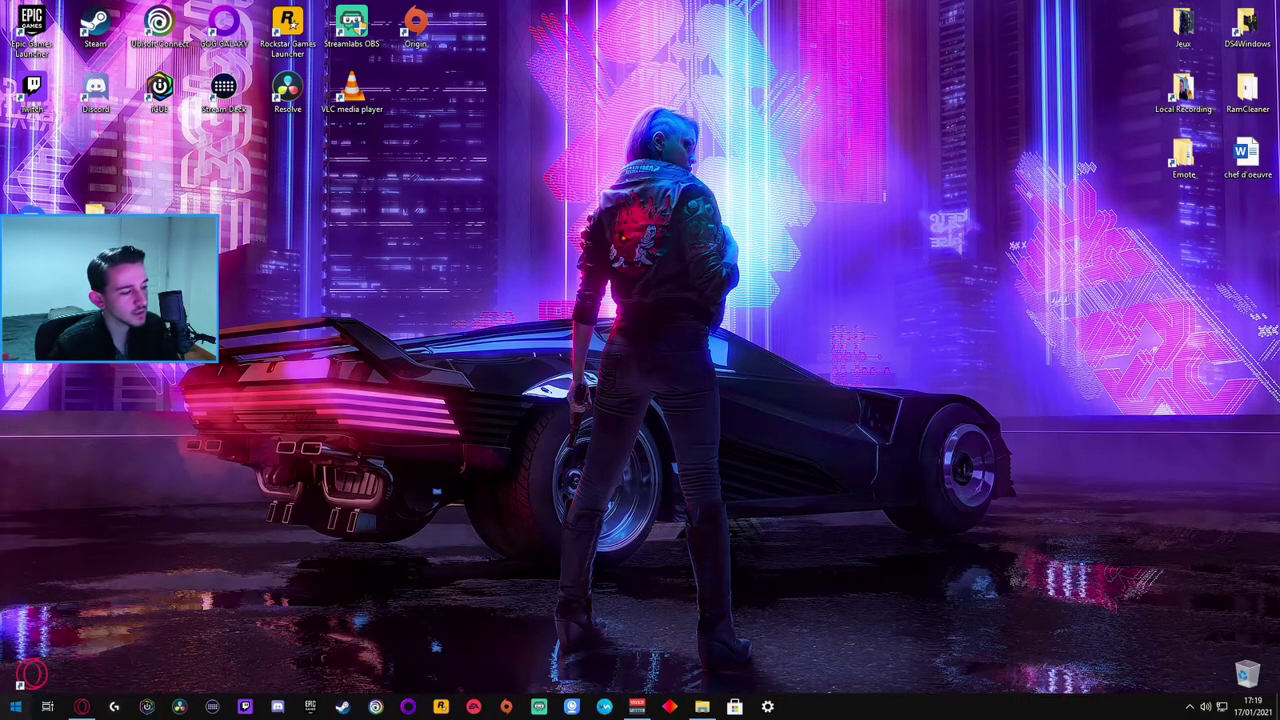
# Search Windows for cmd and open the command prompt as administrator
pyautogui.click(15, 706)
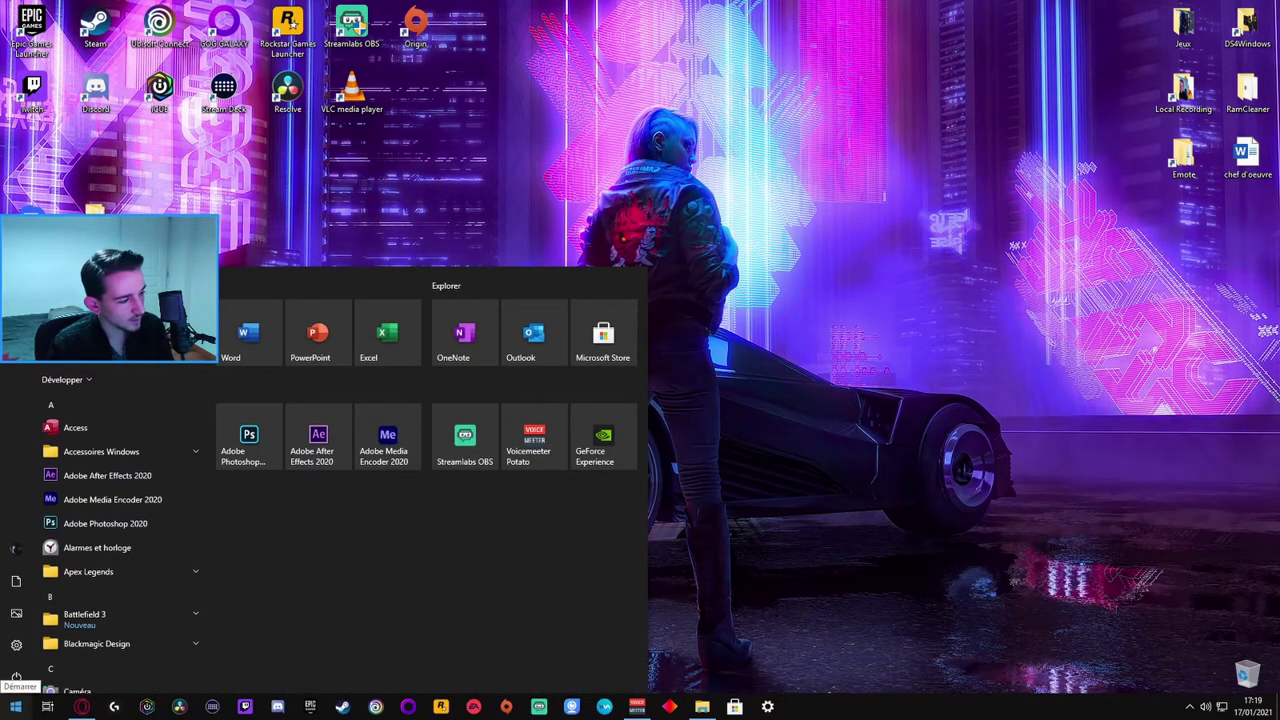
pyautogui.click(15, 706)
pyautogui.click(15, 706)
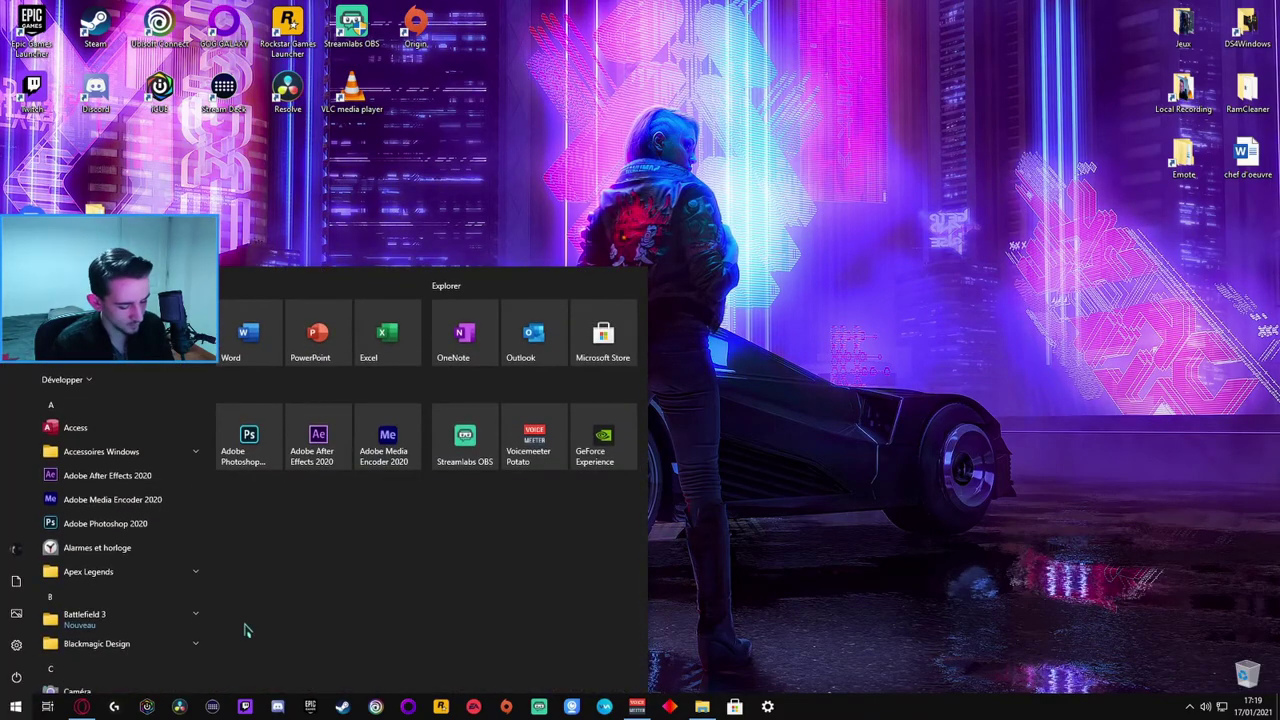
pyautogui.write('cmd')
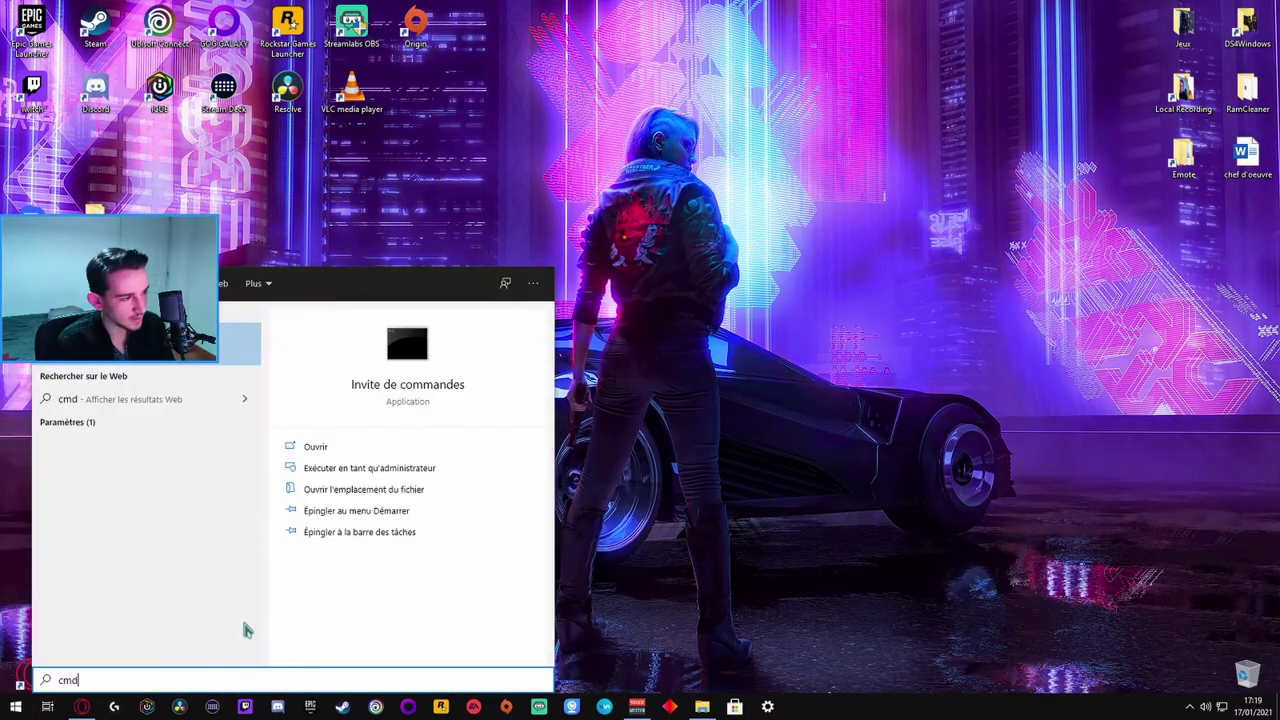
pyautogui.click(358, 468)
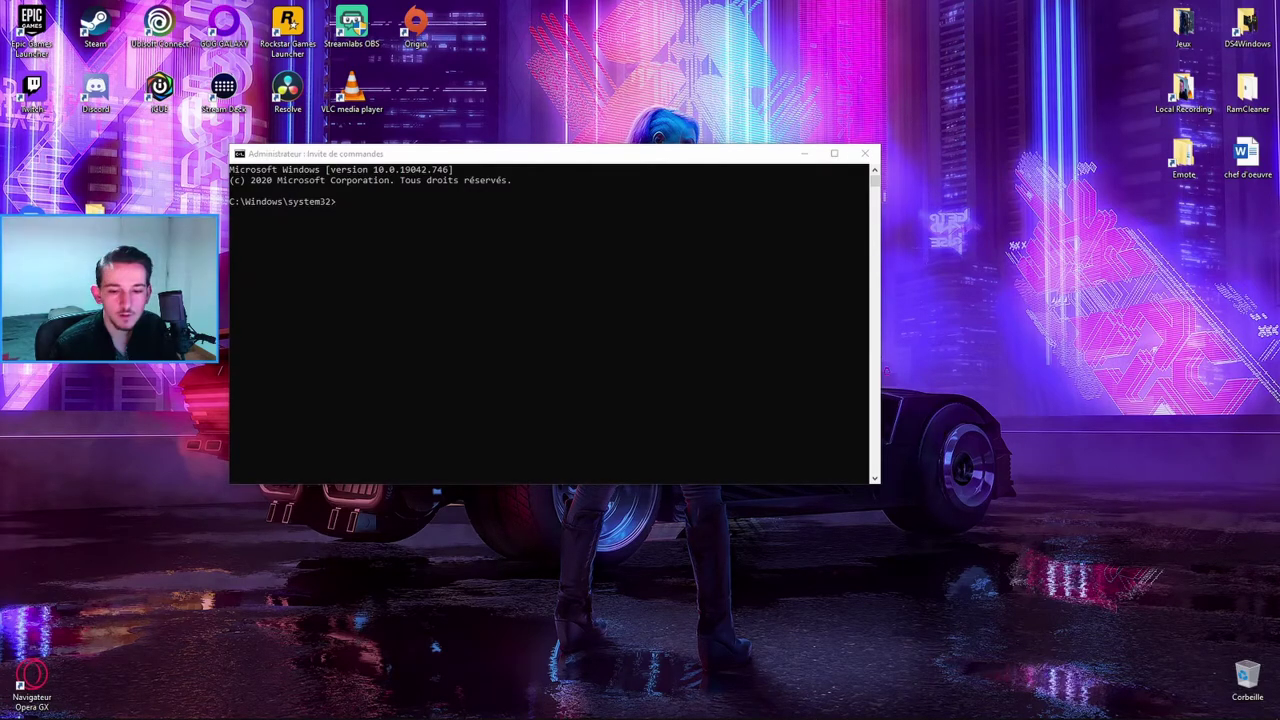
pyautogui.moveTo(1279, 118)
pyautogui.mouseDown()
pyautogui.moveTo(637, 112)
pyautogui.moveTo(1279, 115)
pyautogui.mouseUp()
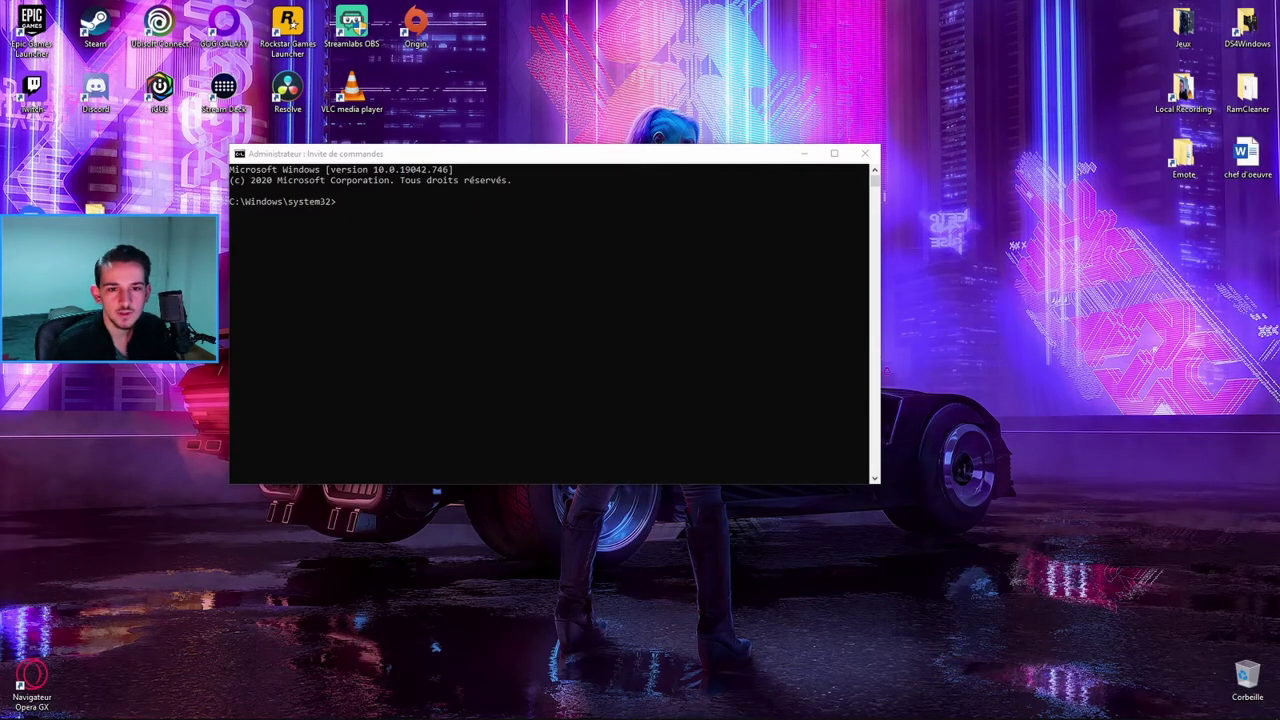
# Run netsh int tcp set global autotuninglevel=normal in the command prompt
pyautogui.click(338, 213)
pyautogui.write('netsh int tcp set global autotuninglevel=normal')
pyautogui.press('Return')
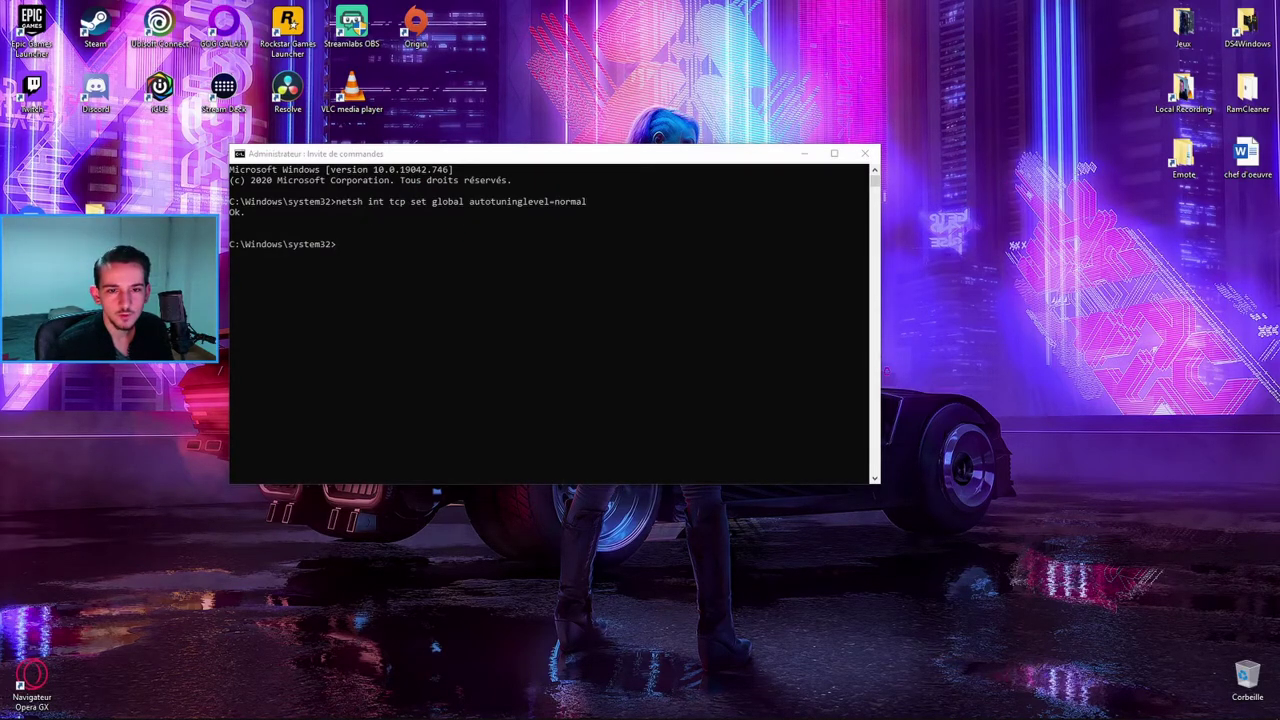
# Run netsh int tcp set heuristics disabled and close the command prompt
pyautogui.click(364, 245)
pyautogui.write('netsh int tcp set heuristics disabled')
pyautogui.press('Return')
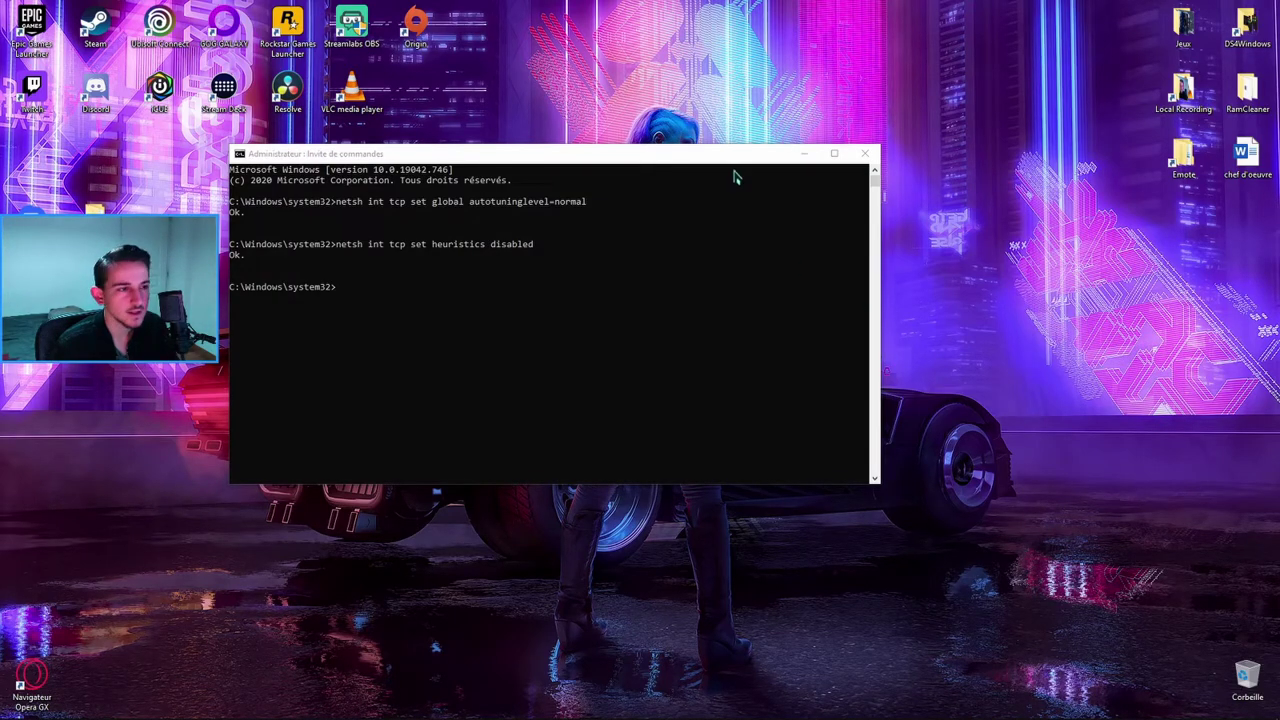
pyautogui.click(866, 154)
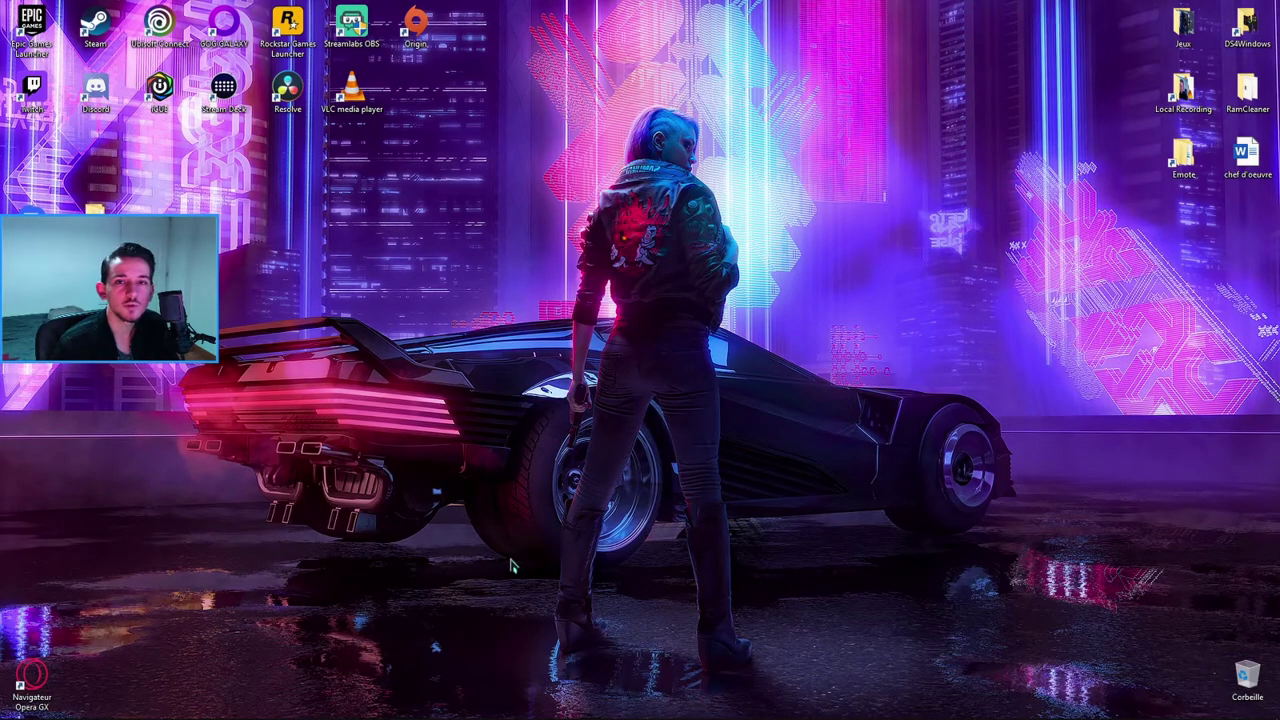
# Open the Registry Editor, go to HKEY_LOCAL_MACHINE\SYSTEM\CurrentControlSet\Services\Tcpip\Parameters\Interfaces and examine the TCP values there
pyautogui.press('super')
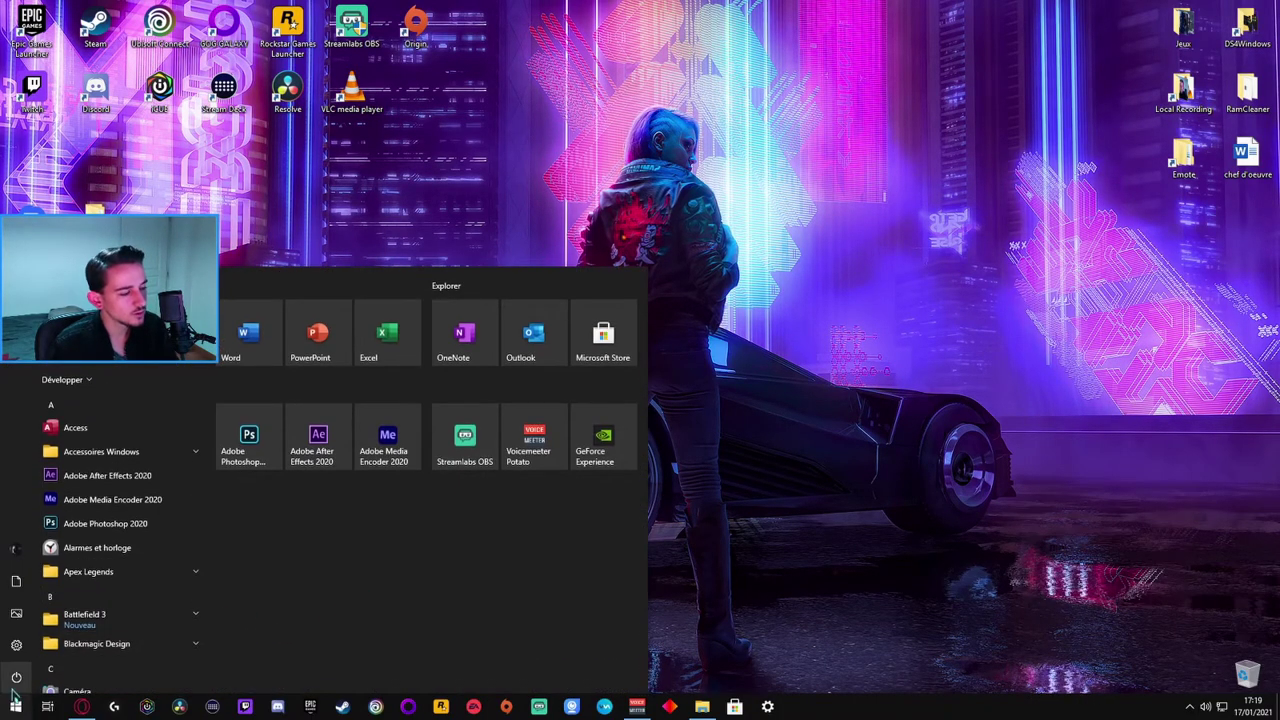
pyautogui.write('regist')
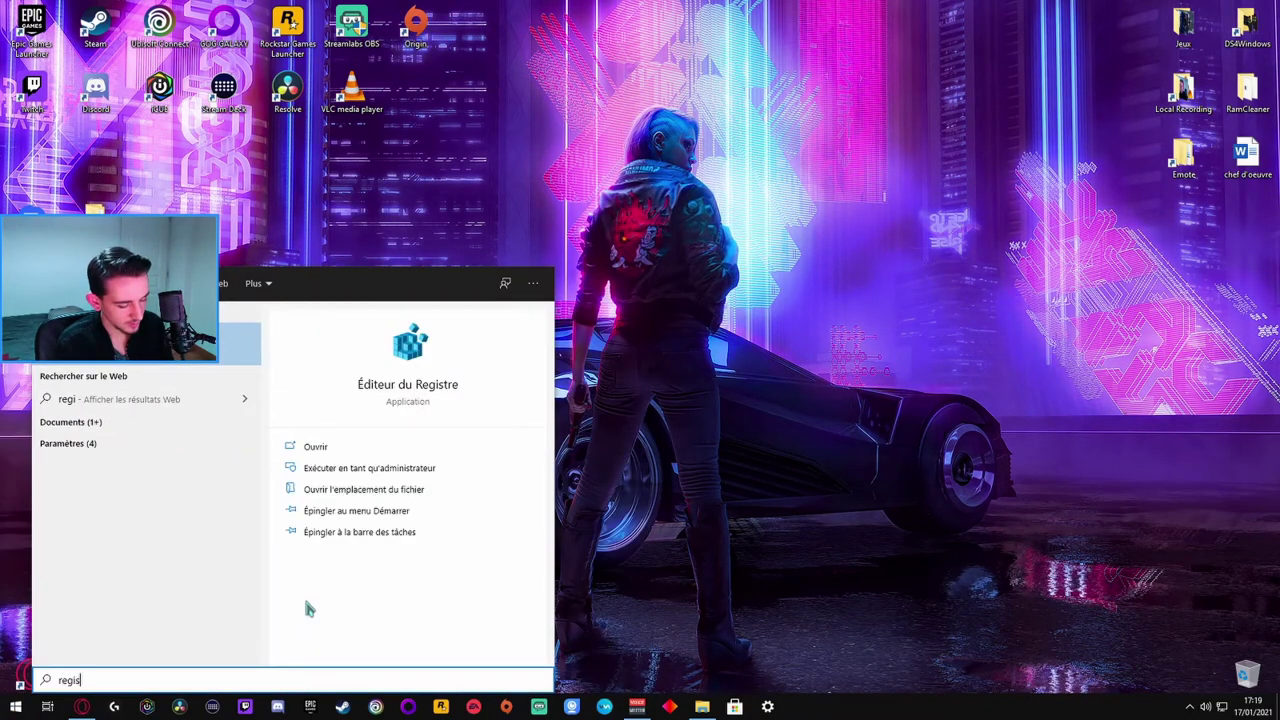
pyautogui.click(366, 446)
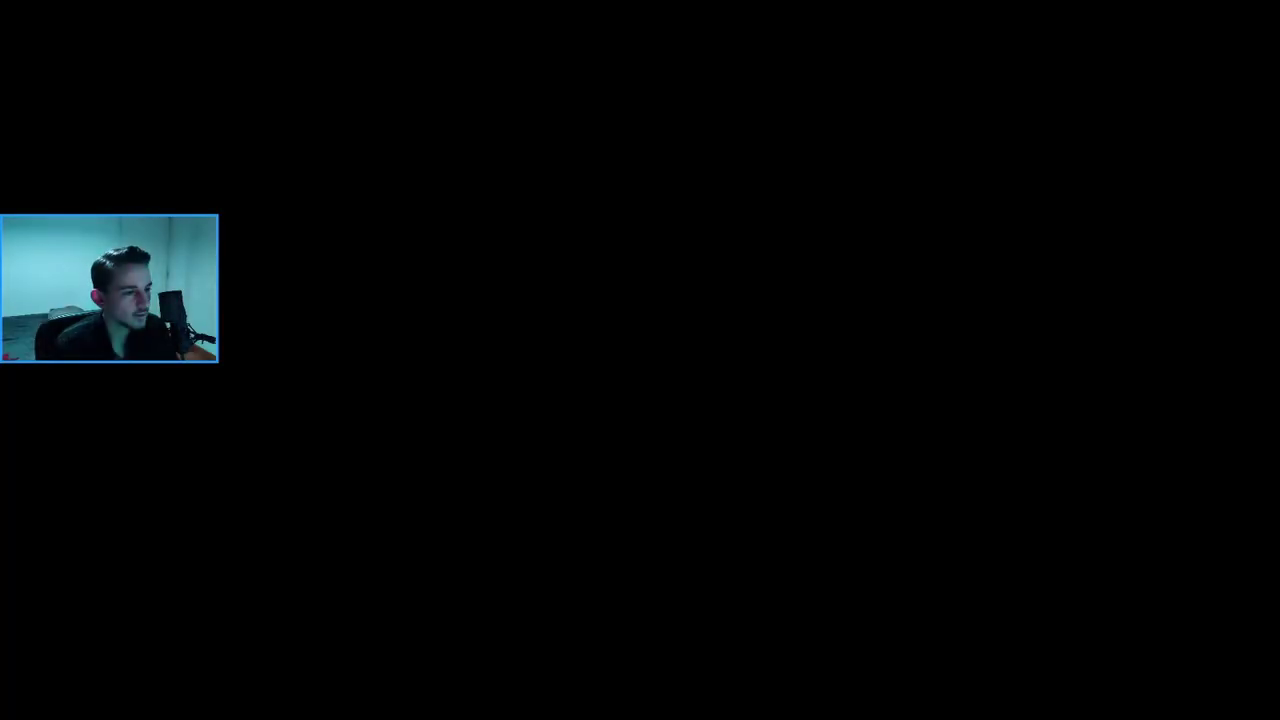
pyautogui.click(452, 355)
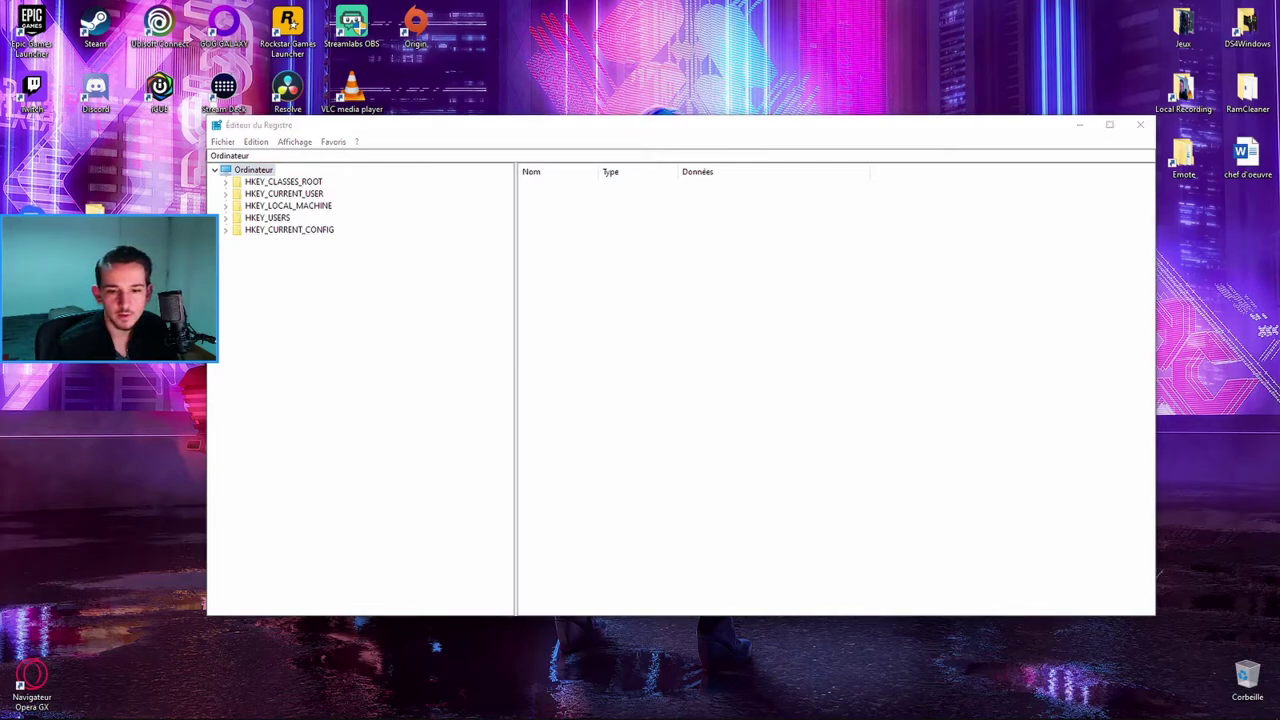
pyautogui.click(300, 155)
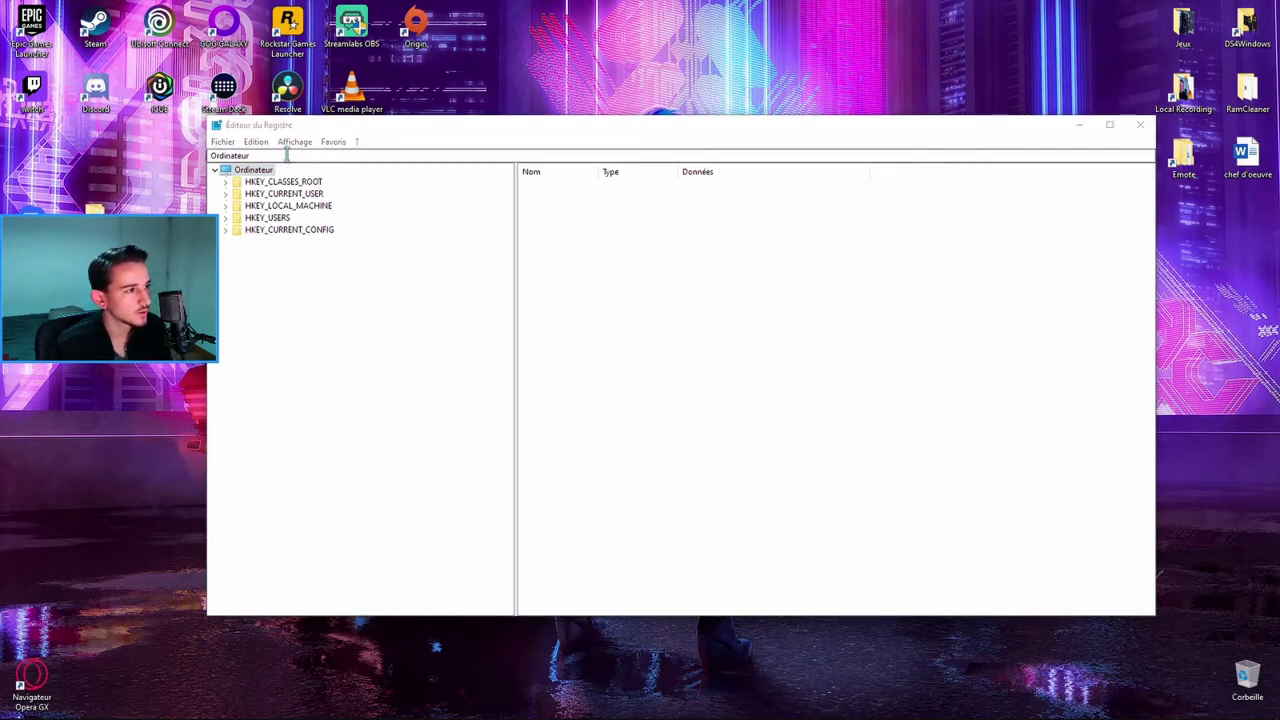
pyautogui.write('HKEY_LOCAL_MACHINE\\SYSTEM\\CurrentControlSet\\Services\\Tcpip\\Parameters\\Interfaces')
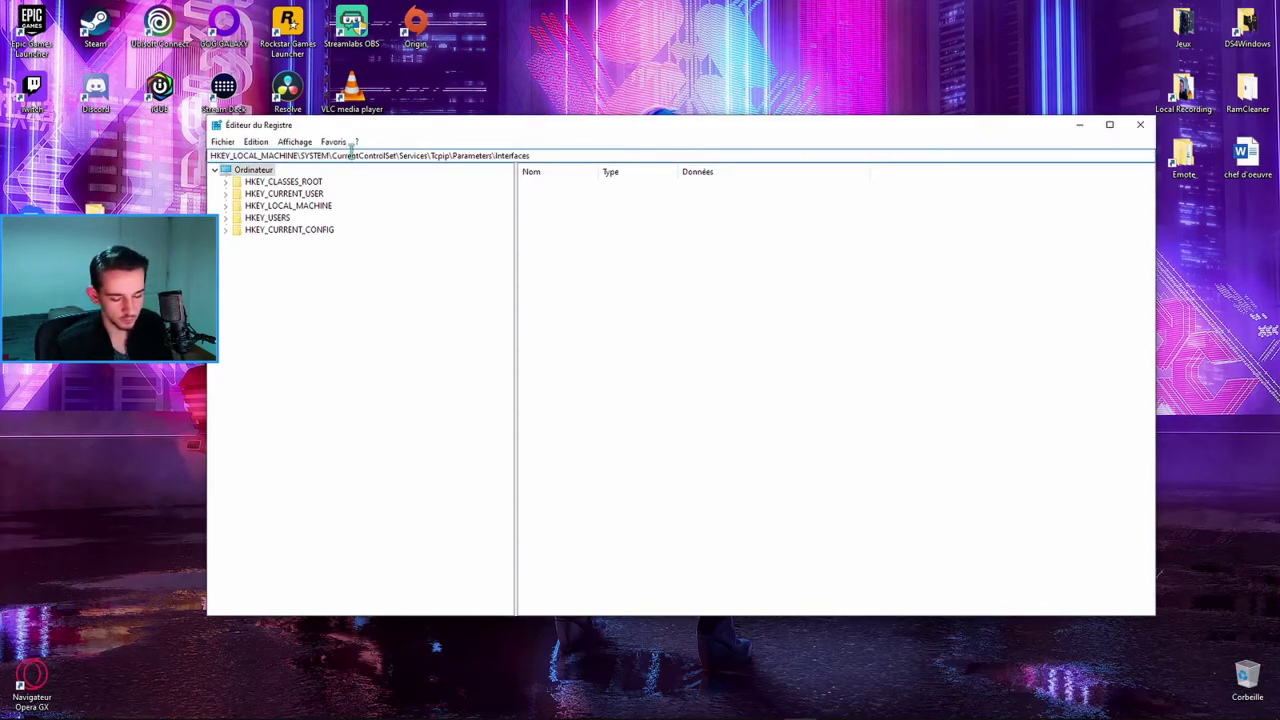
pyautogui.press('Return')
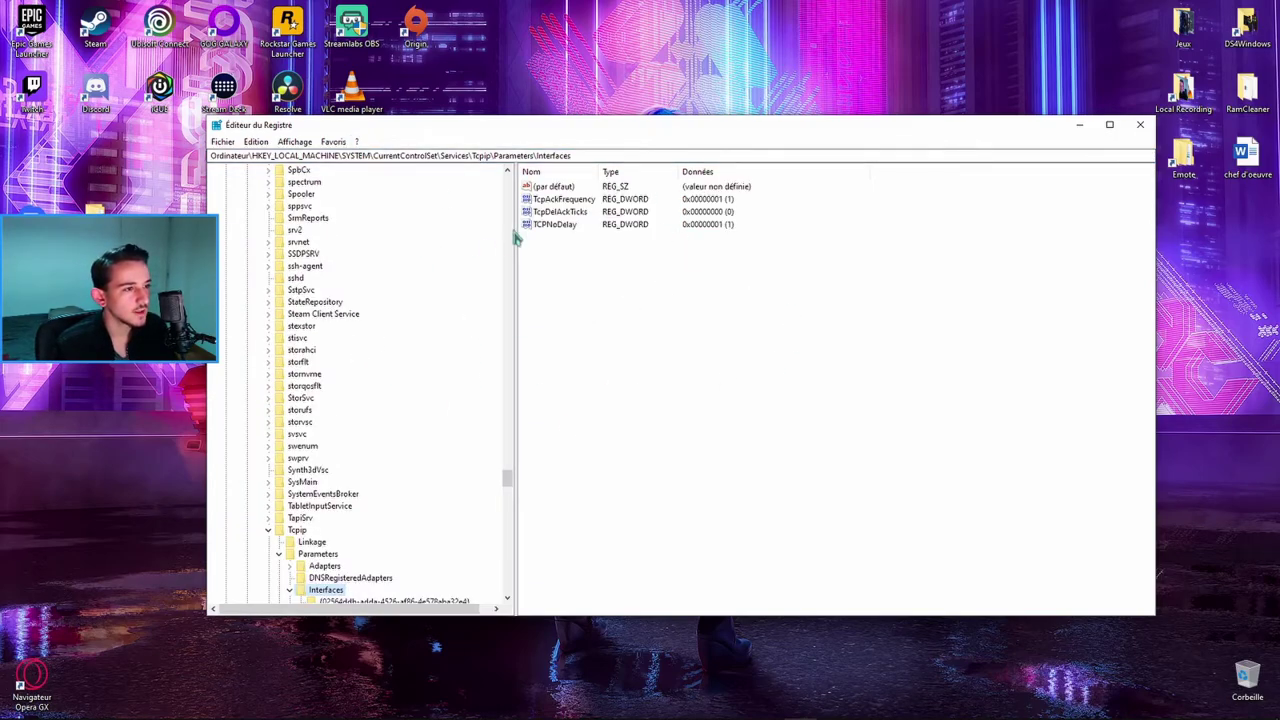
pyautogui.click(549, 188)
pyautogui.click(577, 290)
pyautogui.click(563, 201)
pyautogui.click(566, 226)
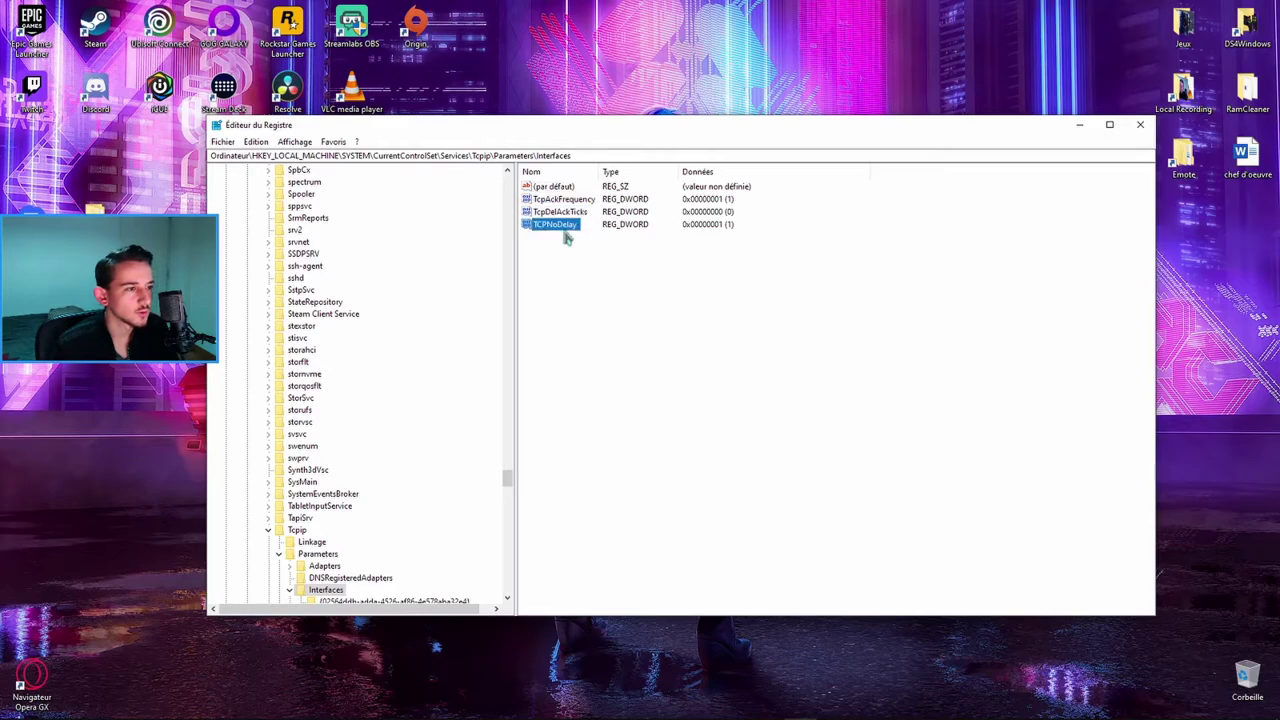
pyautogui.click(576, 298)
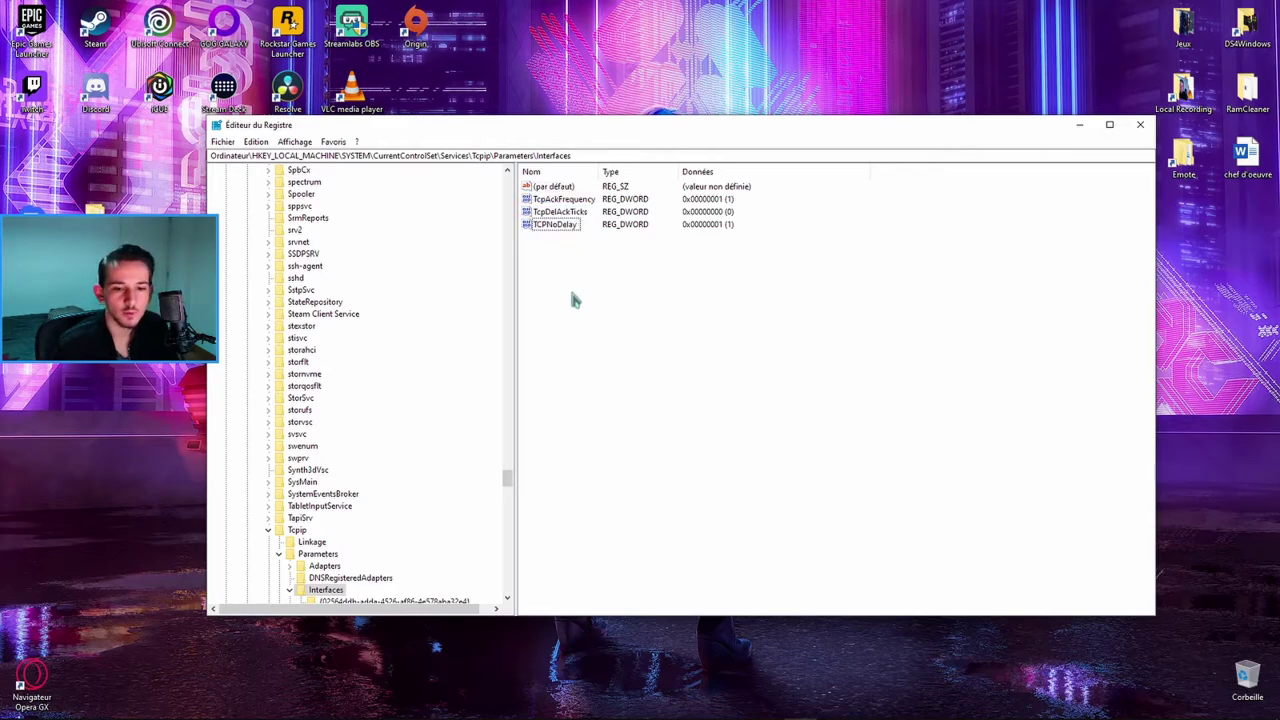
# Try to create a 32-bit DWORD value named TcpAckFrequency in the Interfaces key
pyautogui.rightClick(549, 270)
pyautogui.rightClick(548, 262)
pyautogui.moveTo(625, 270)
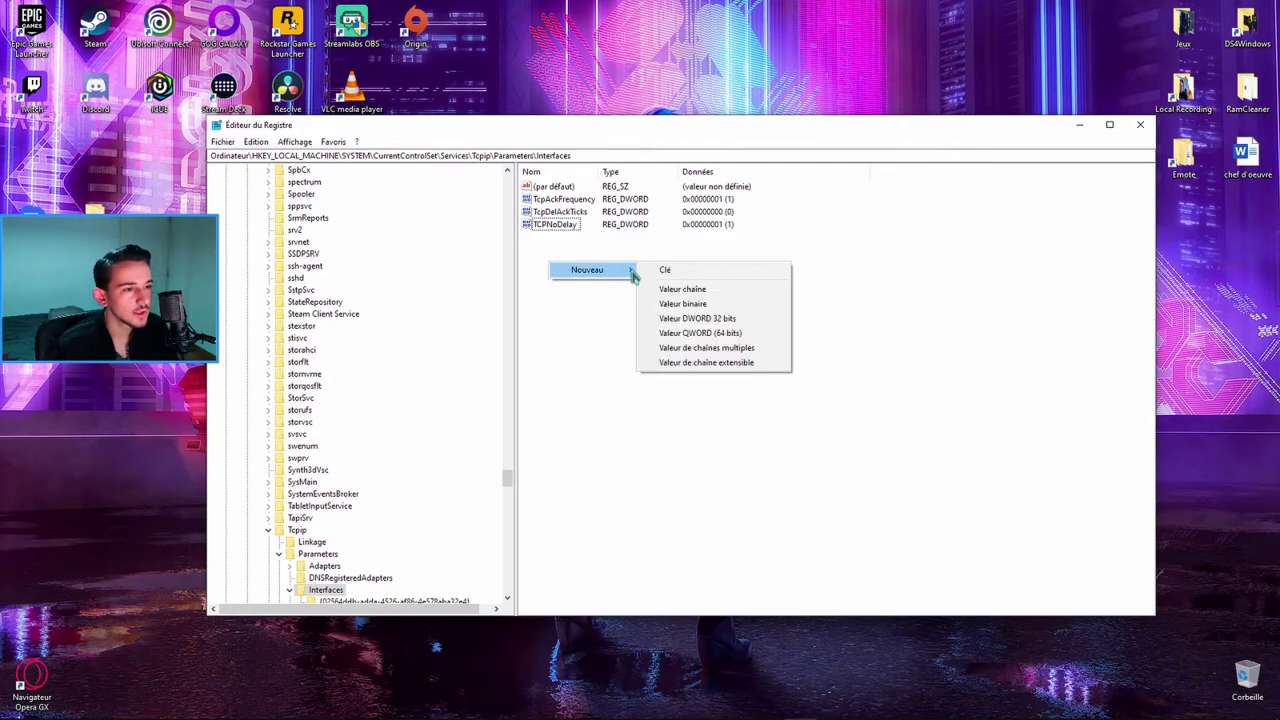
pyautogui.click(700, 319)
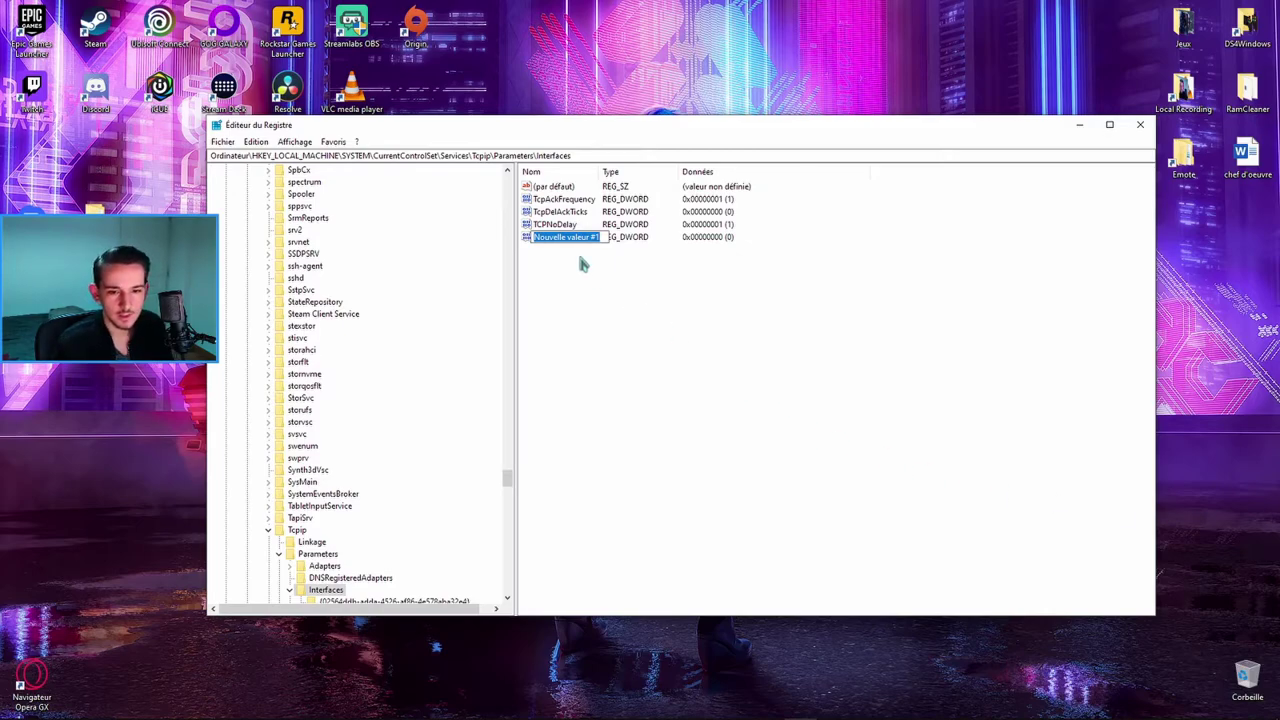
pyautogui.write('TcpAckFrequency')
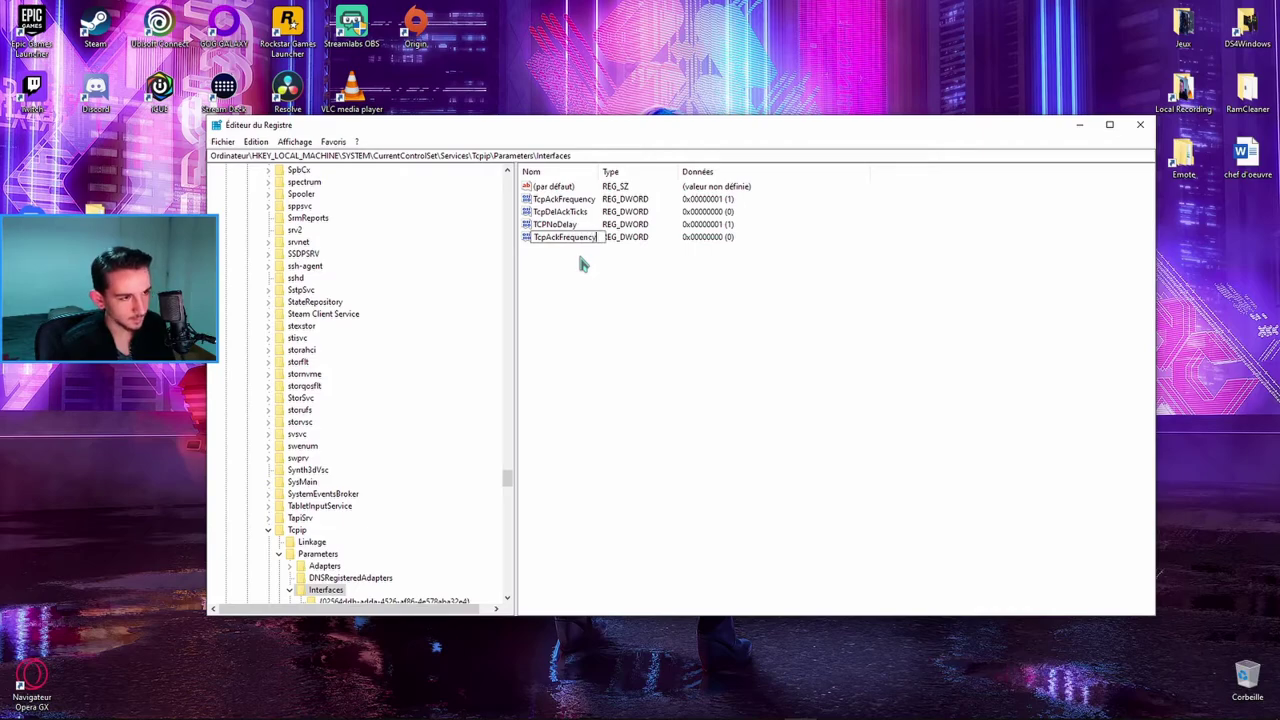
pyautogui.press('Return')
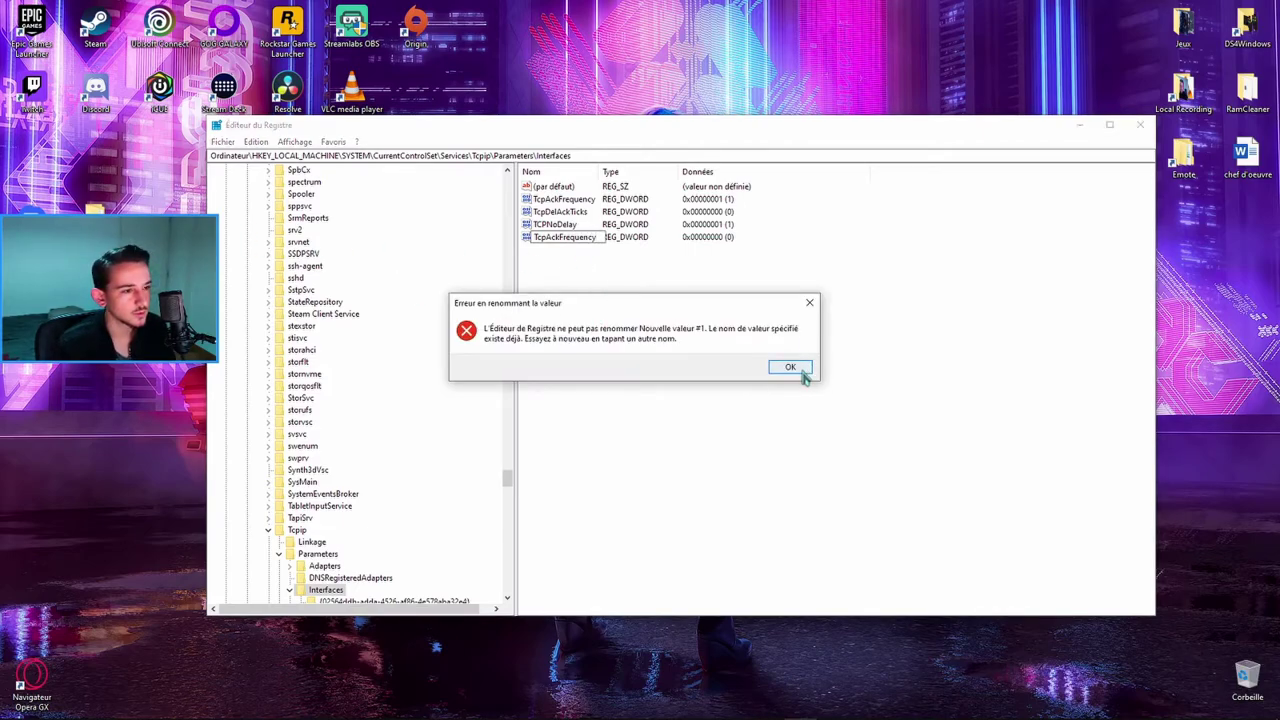
pyautogui.click(808, 303)
pyautogui.click(580, 238)
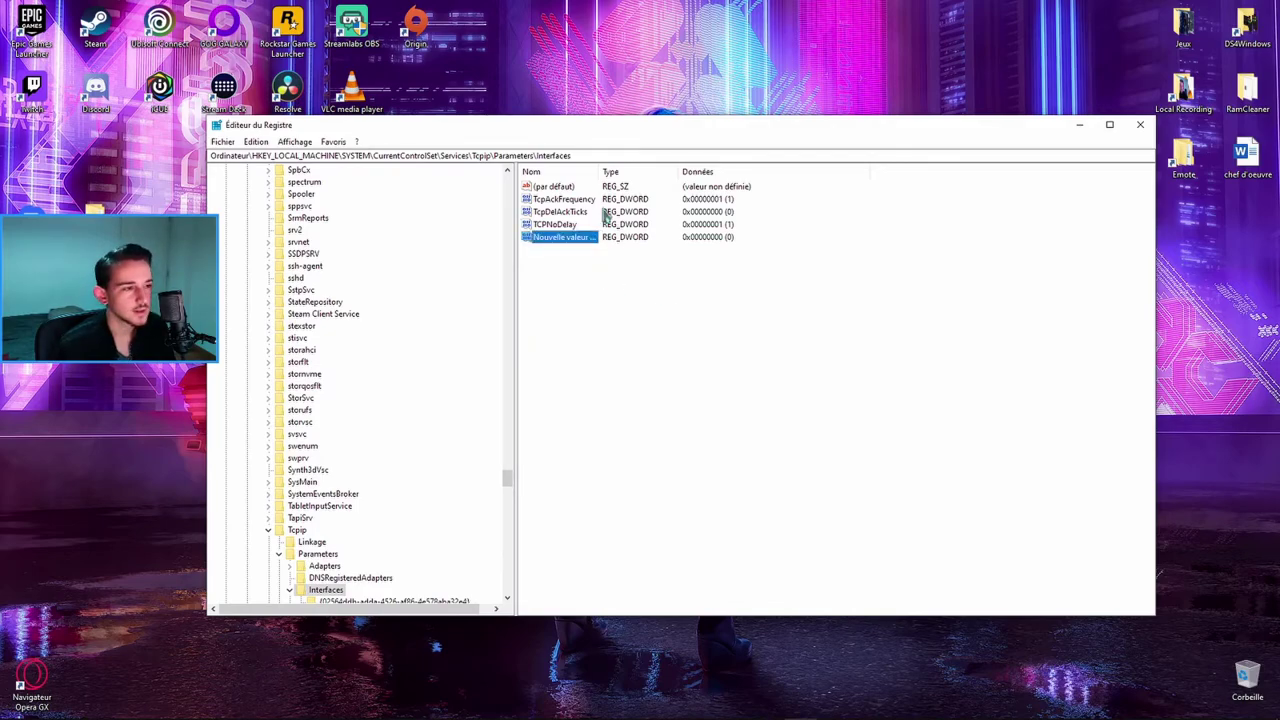
pyautogui.click(643, 234)
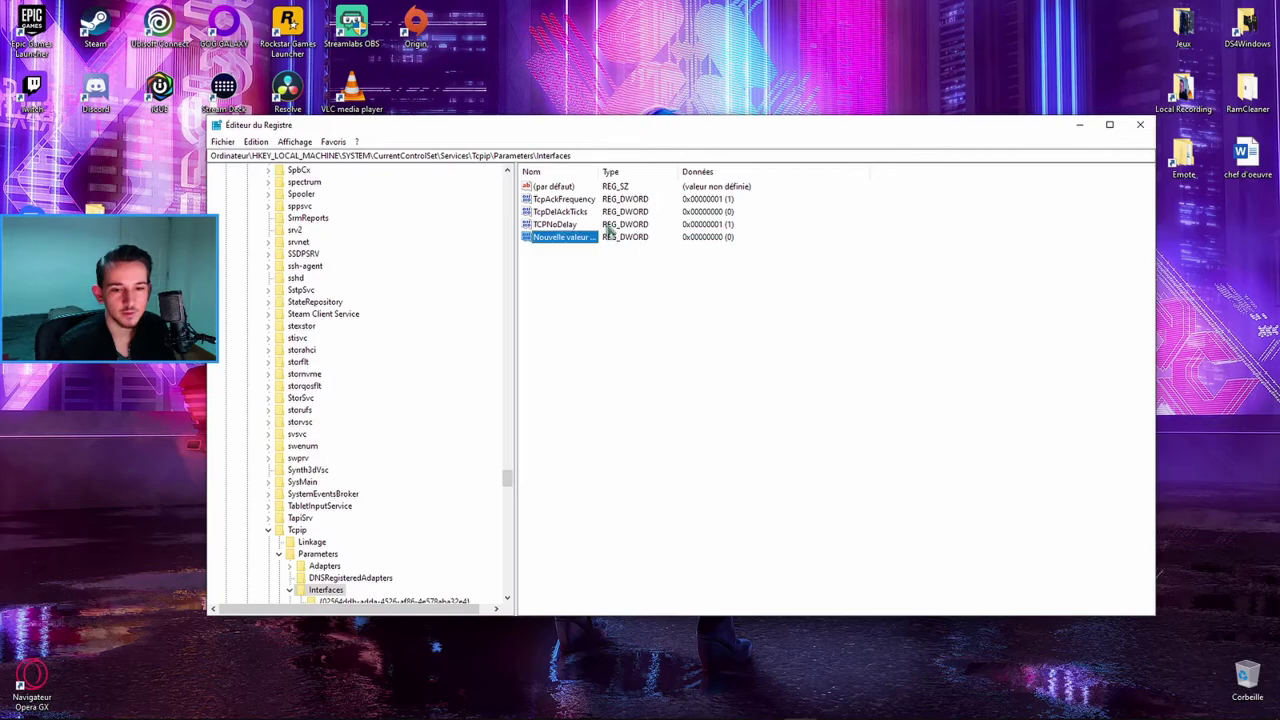
# Set the data of the newly added DWORD value to 1
pyautogui.doubleClick(574, 245)
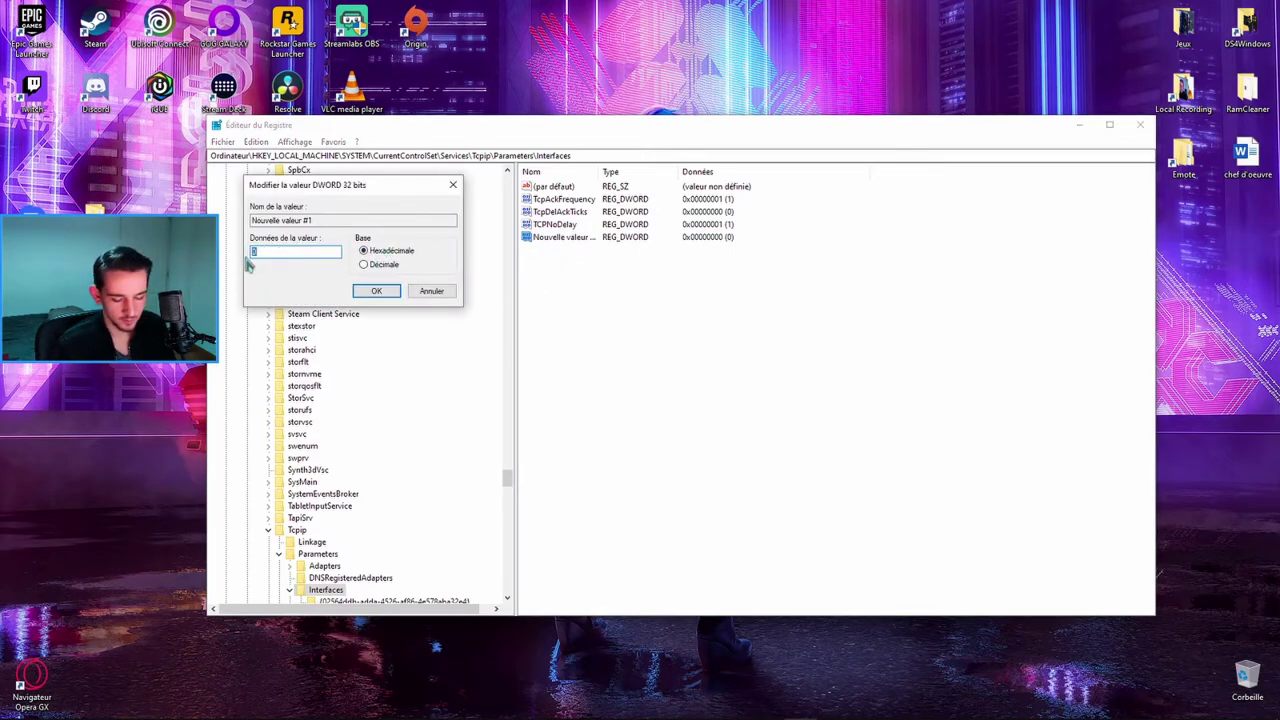
pyautogui.press('Return')
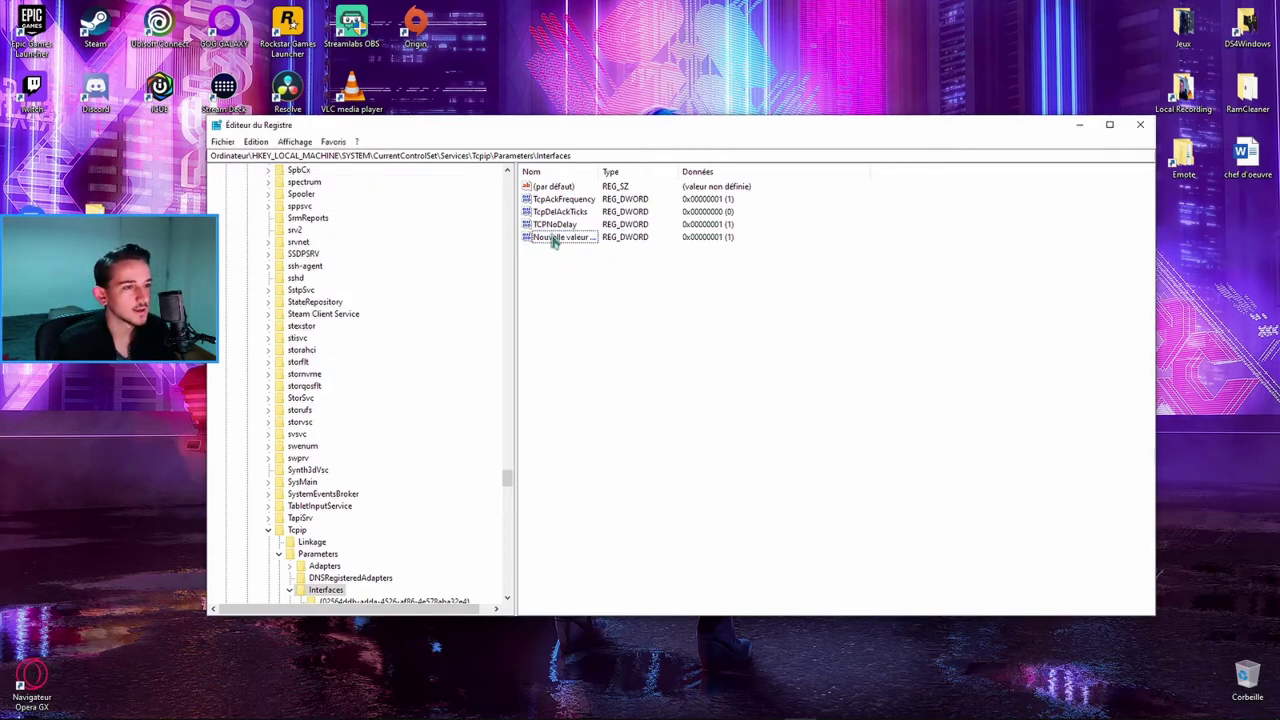
pyautogui.click(565, 200)
pyautogui.click(578, 240)
pyautogui.click(610, 236)
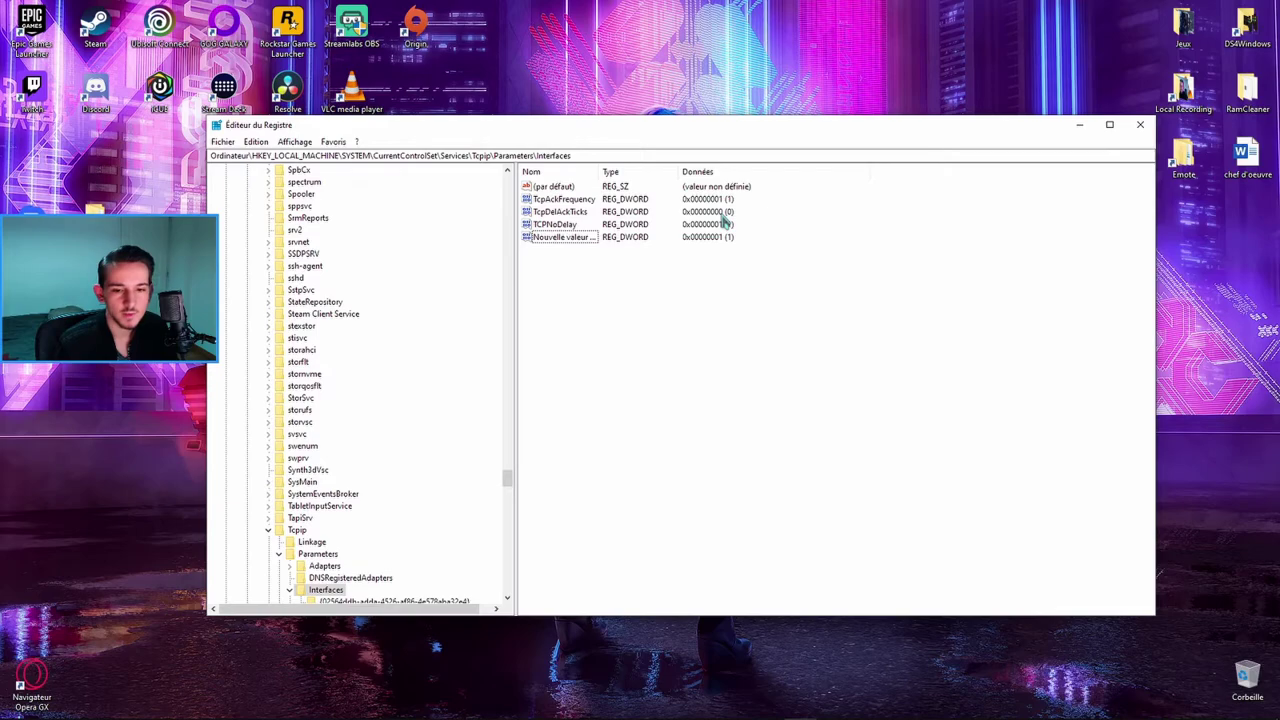
# Delete the newly added DWORD value from the Interfaces key and confirm its removal
pyautogui.click(563, 240)
pyautogui.press('Delete')
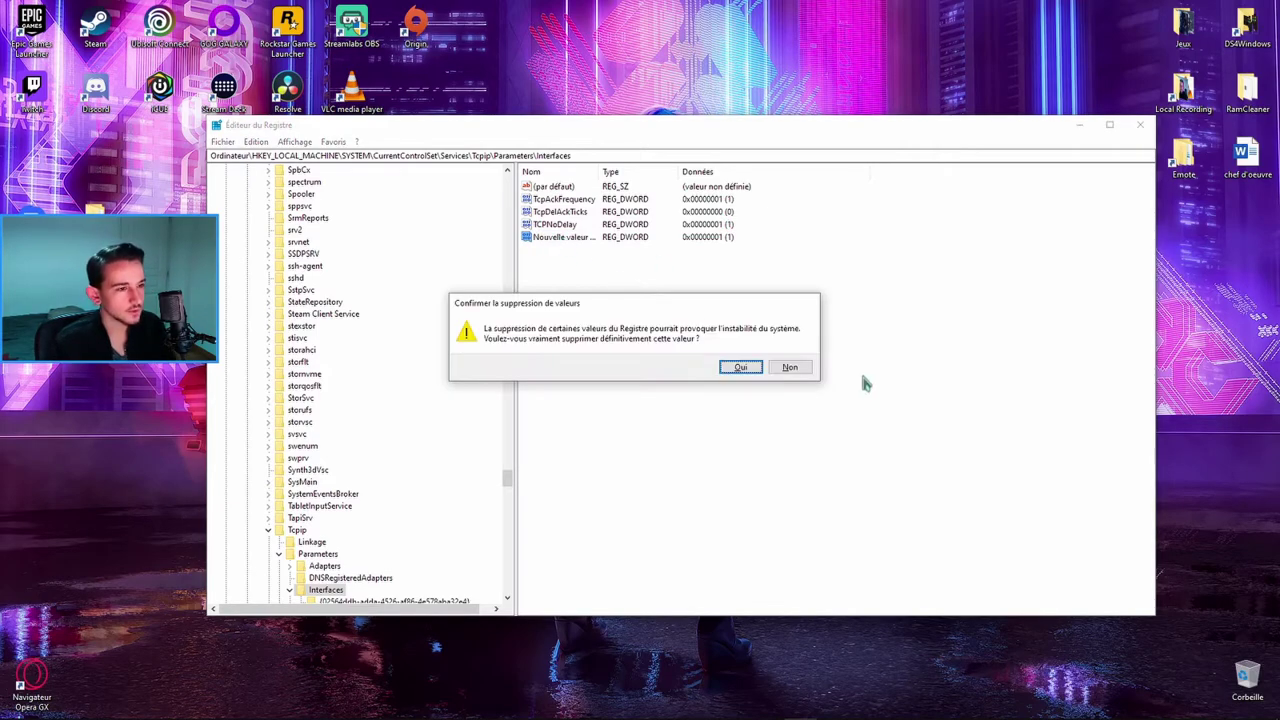
pyautogui.click(746, 369)
pyautogui.moveTo(626, 130)
pyautogui.mouseDown()
pyautogui.moveTo(656, 120)
pyautogui.moveTo(633, 131)
pyautogui.mouseUp()
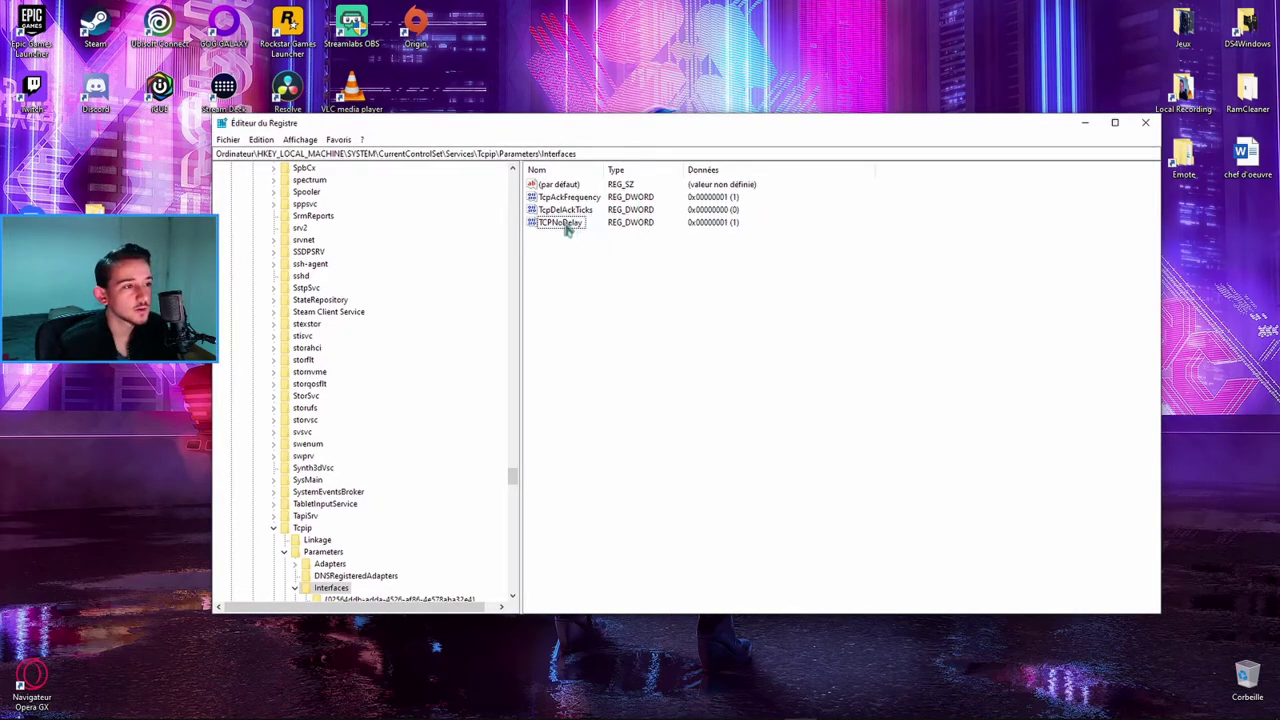
pyautogui.moveTo(722, 338); pyautogui.dragTo(546, 196)
pyautogui.click(657, 298)
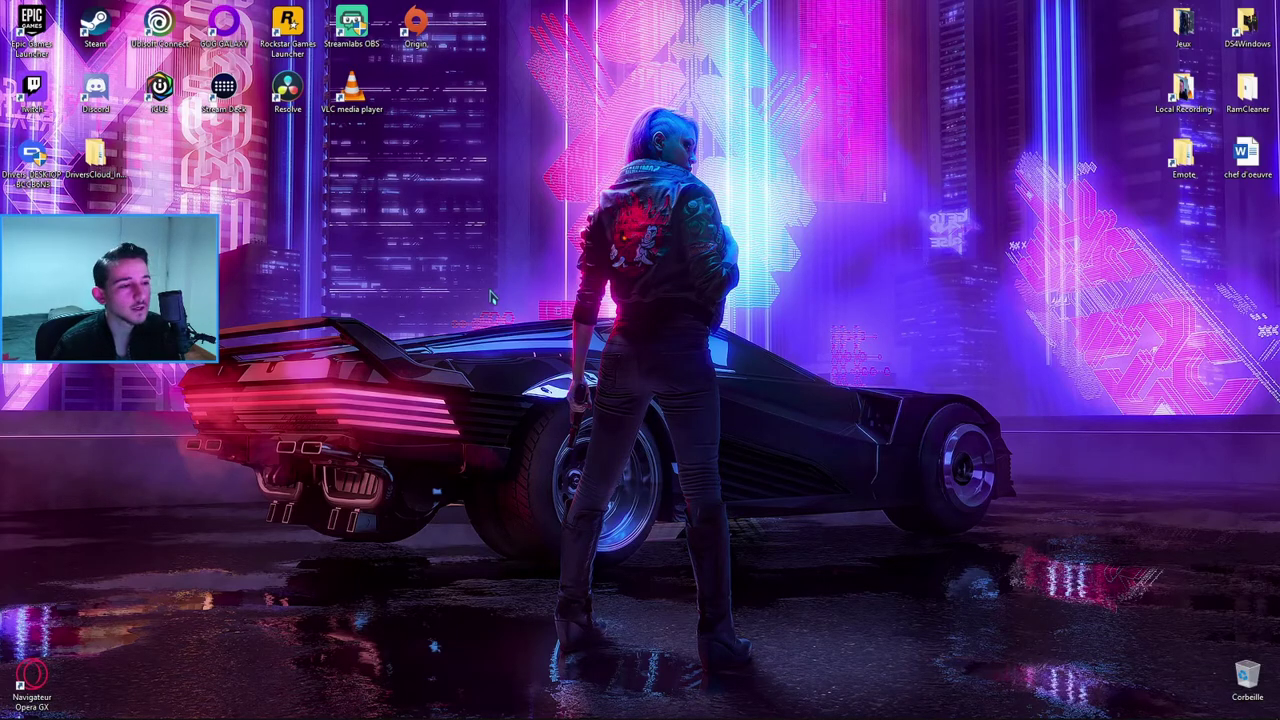
# Switch to the browser and download TCP Optimizer 4 from SpeedGuide.net, saving TCPOptimizer.exe in the Bureau folder
pyautogui.click(81, 707)
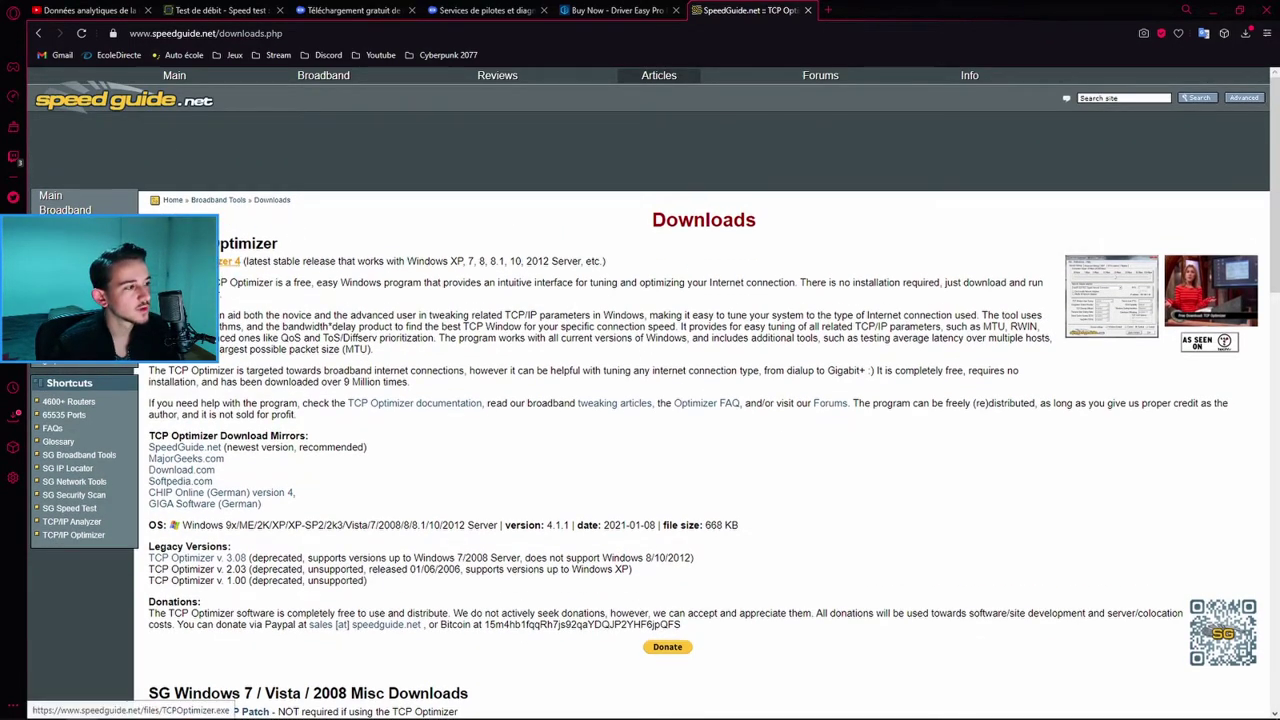
pyautogui.click(225, 264)
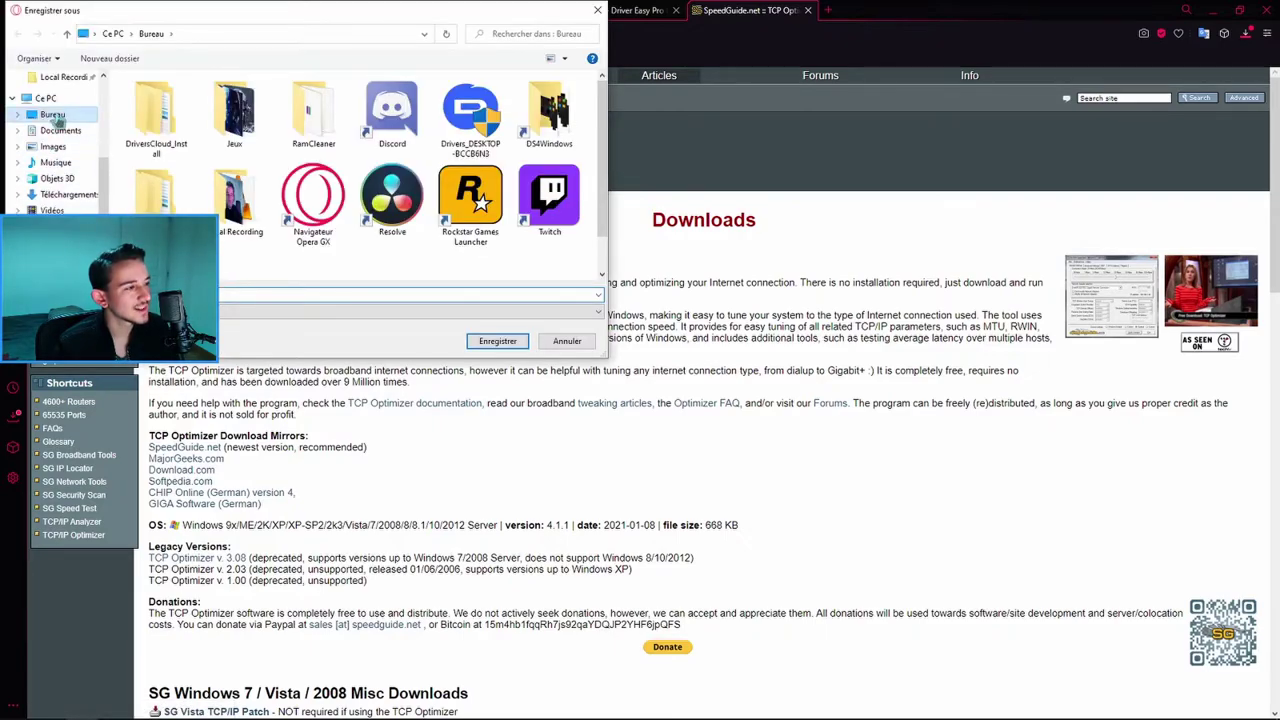
pyautogui.click(498, 341)
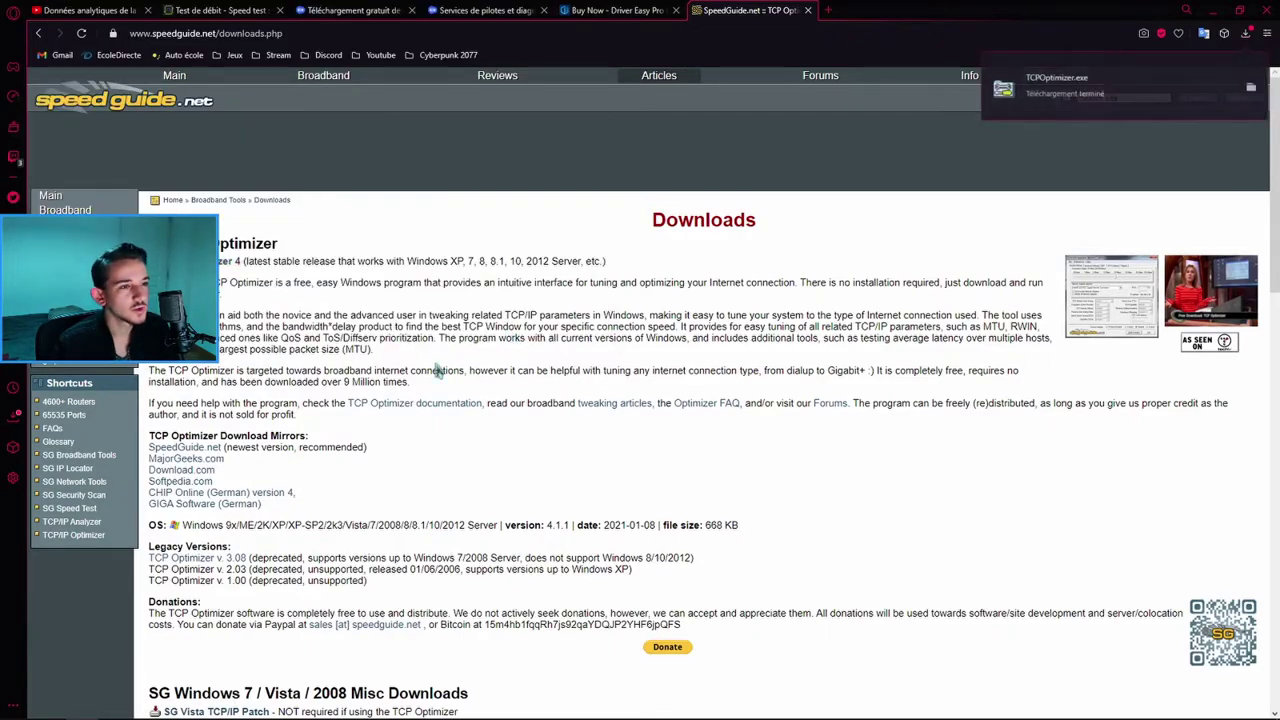
pyautogui.click(1213, 10)
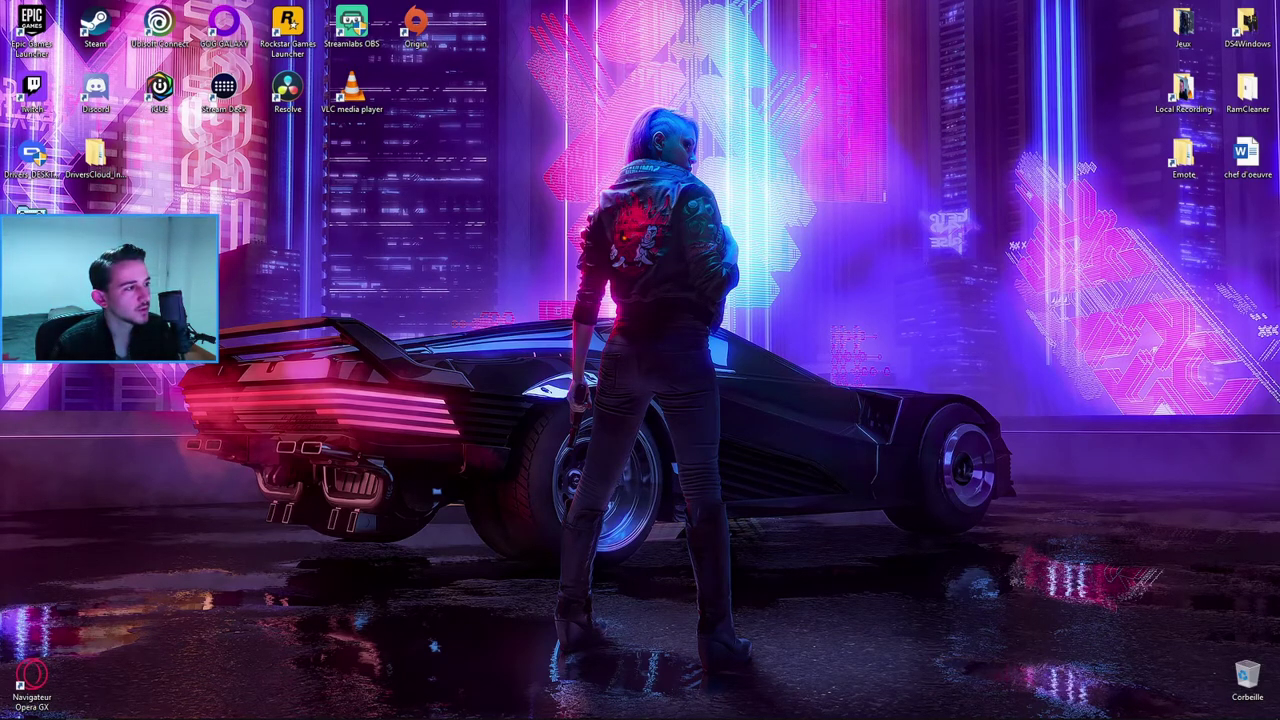
# Move the TCPOptimizer file to the middle of the desktop and launch it as administrator
pyautogui.moveTo(188, 175); pyautogui.dragTo(748, 160)
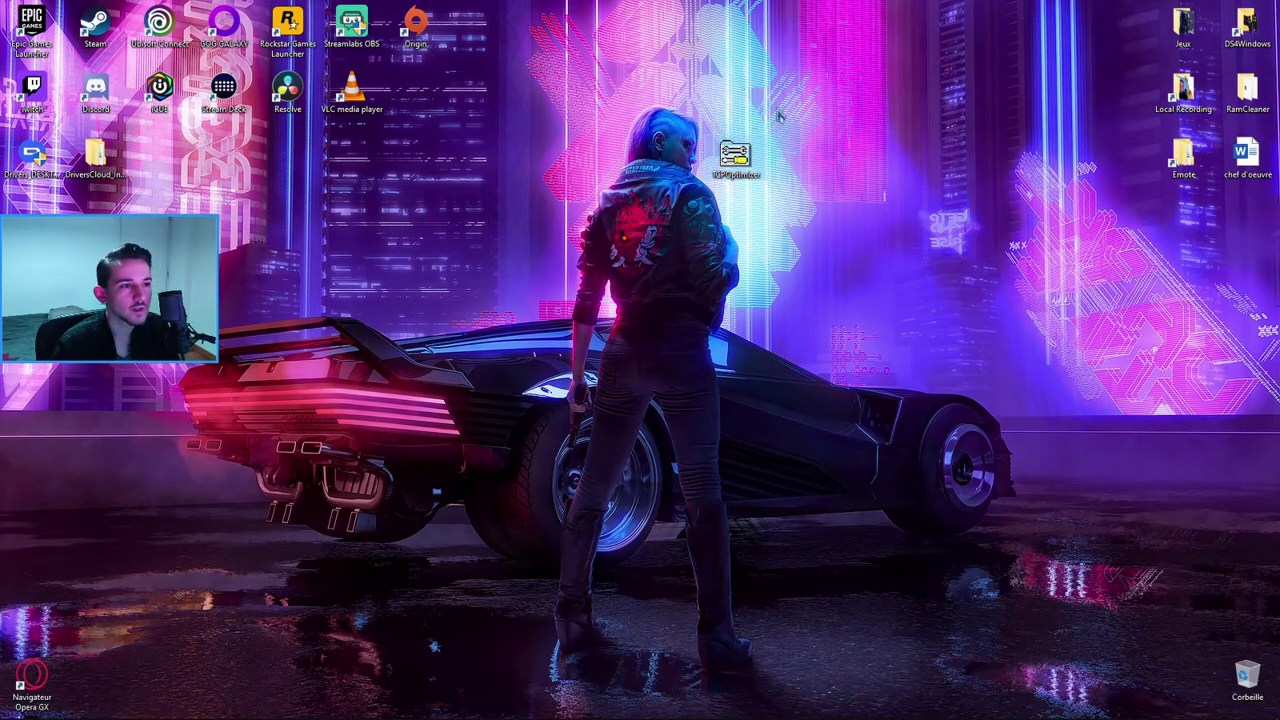
pyautogui.rightClick(724, 152)
pyautogui.click(830, 174)
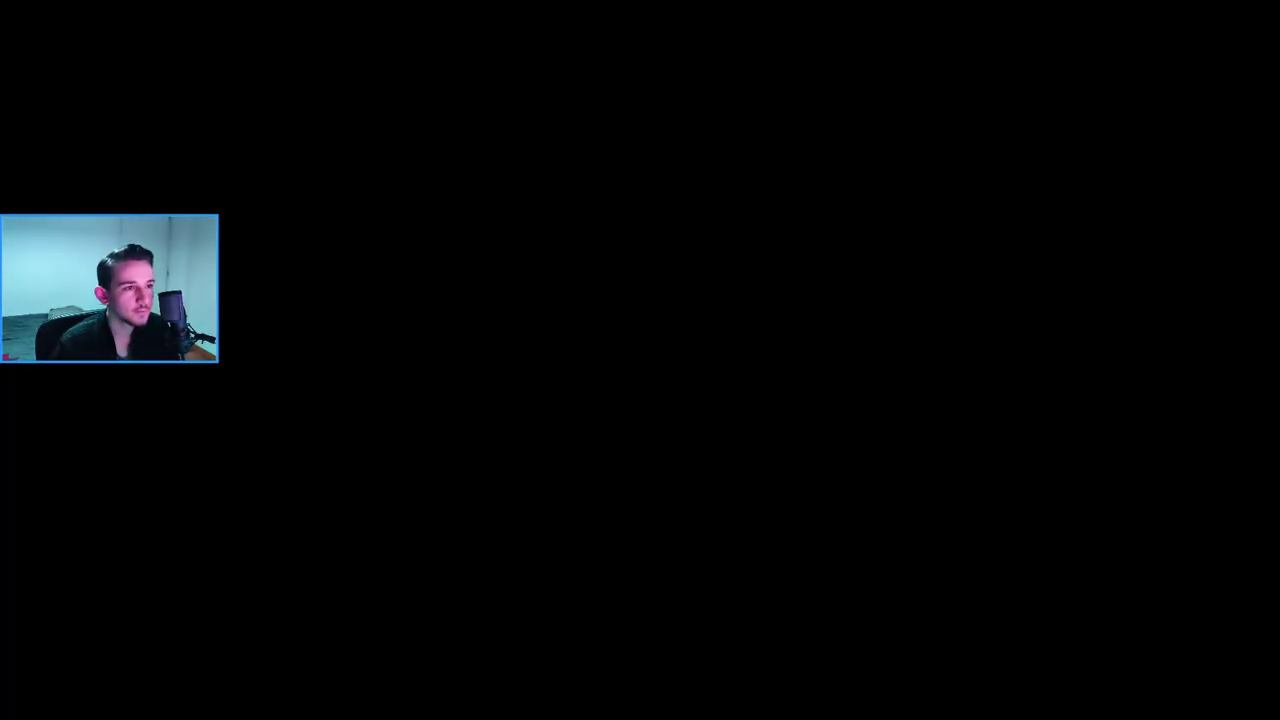
pyautogui.click(644, 328)
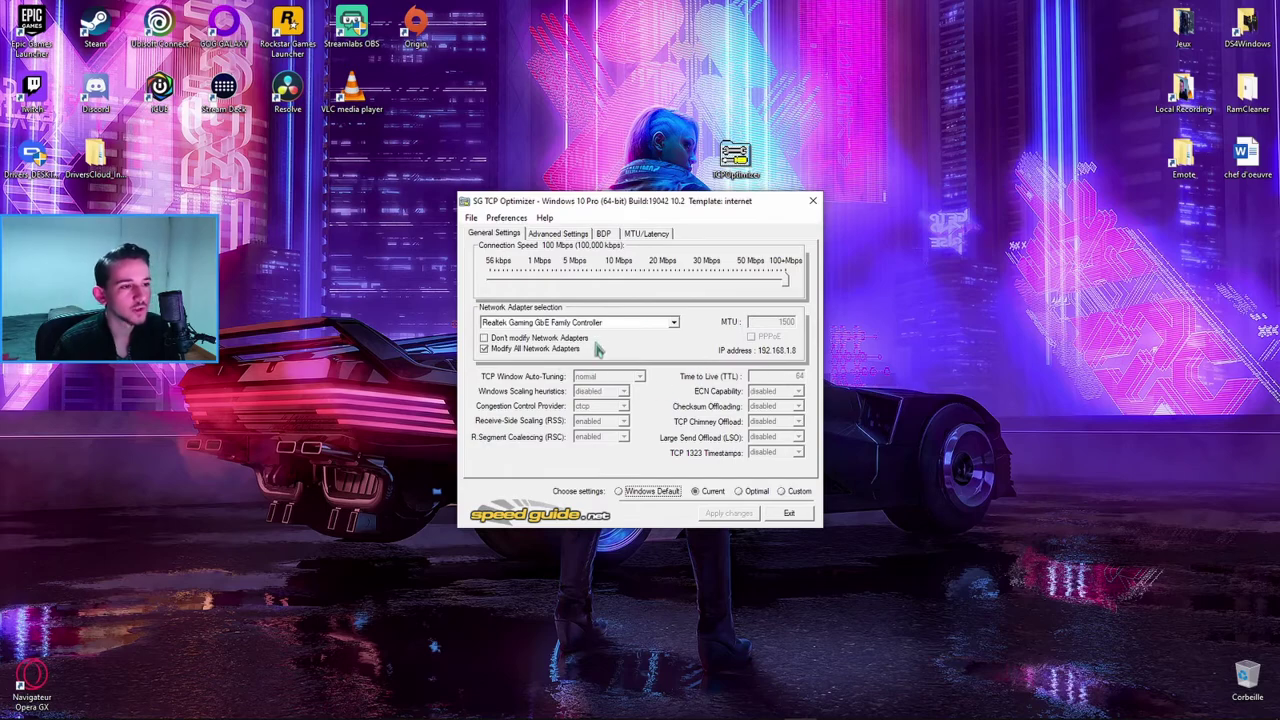
pyautogui.moveTo(626, 210); pyautogui.dragTo(703, 126)
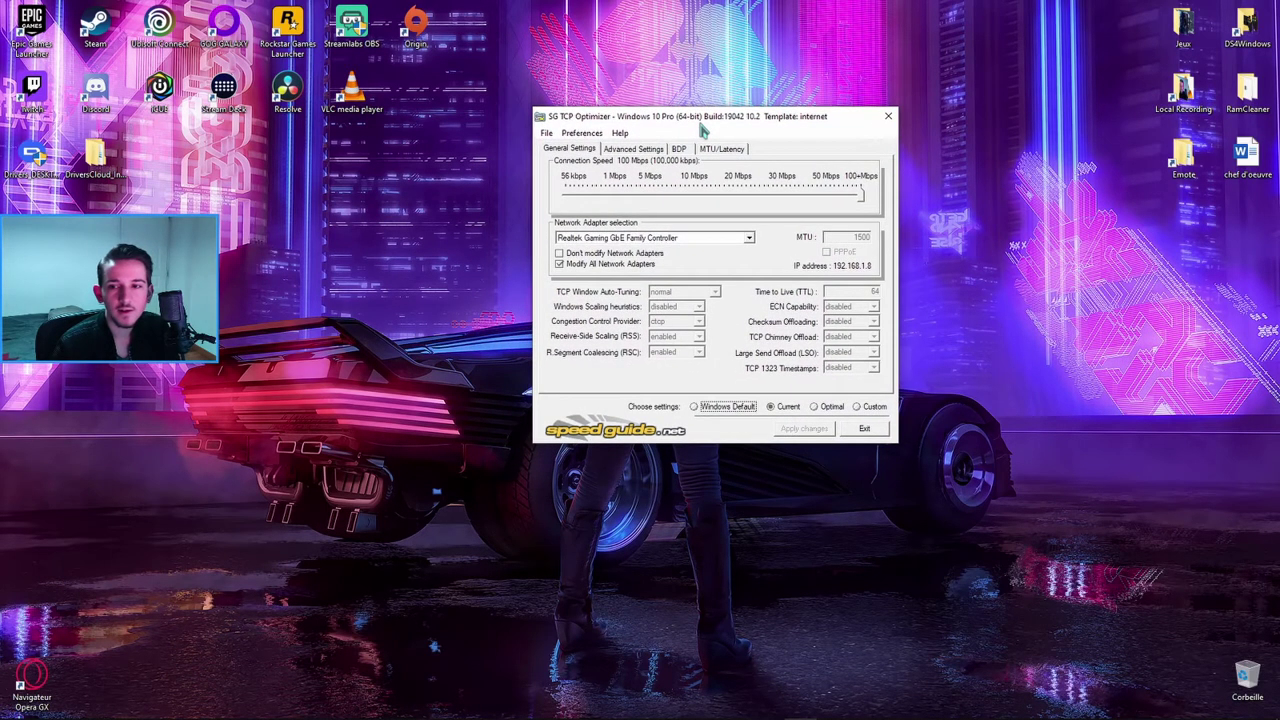
# Set the connection speed to 100+Mbps and select the Realtek Gaming GbE Family Controller as the network adapter
pyautogui.moveTo(848, 198)
pyautogui.mouseDown()
pyautogui.moveTo(862, 200)
pyautogui.moveTo(680, 200)
pyautogui.moveTo(864, 196)
pyautogui.mouseUp()
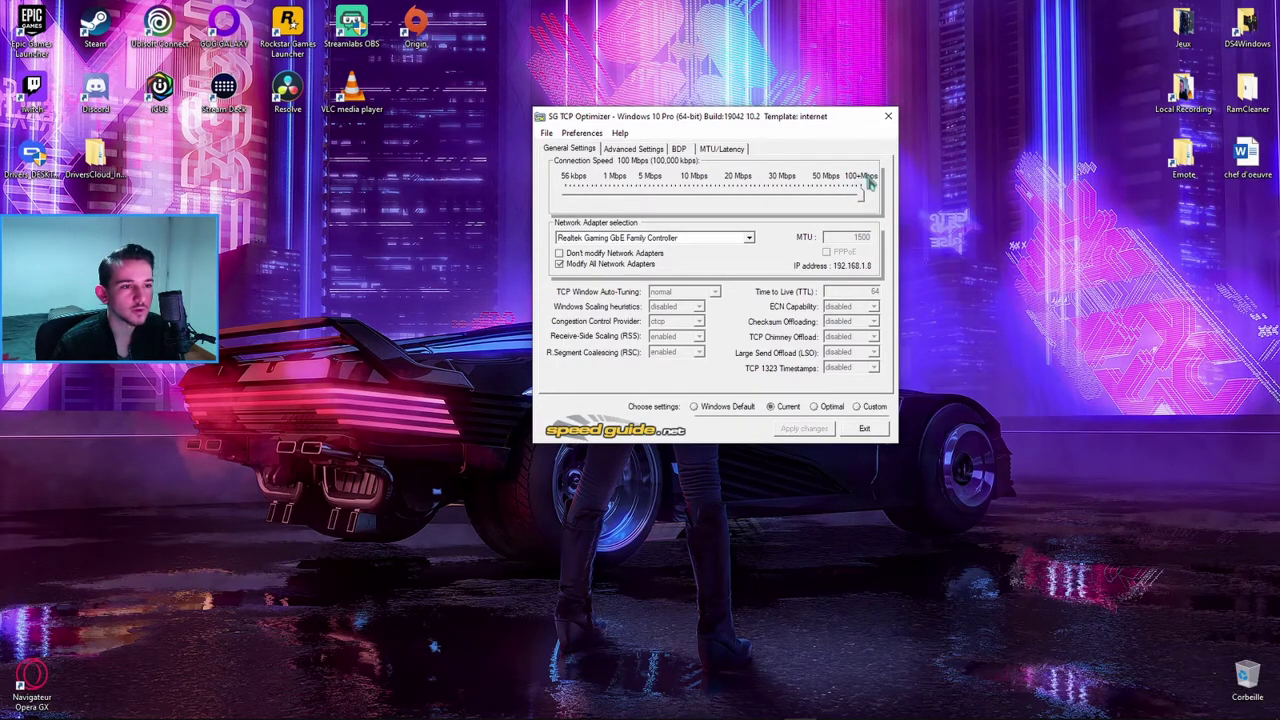
pyautogui.moveTo(866, 199)
pyautogui.mouseDown()
pyautogui.moveTo(742, 203)
pyautogui.moveTo(884, 198)
pyautogui.mouseUp()
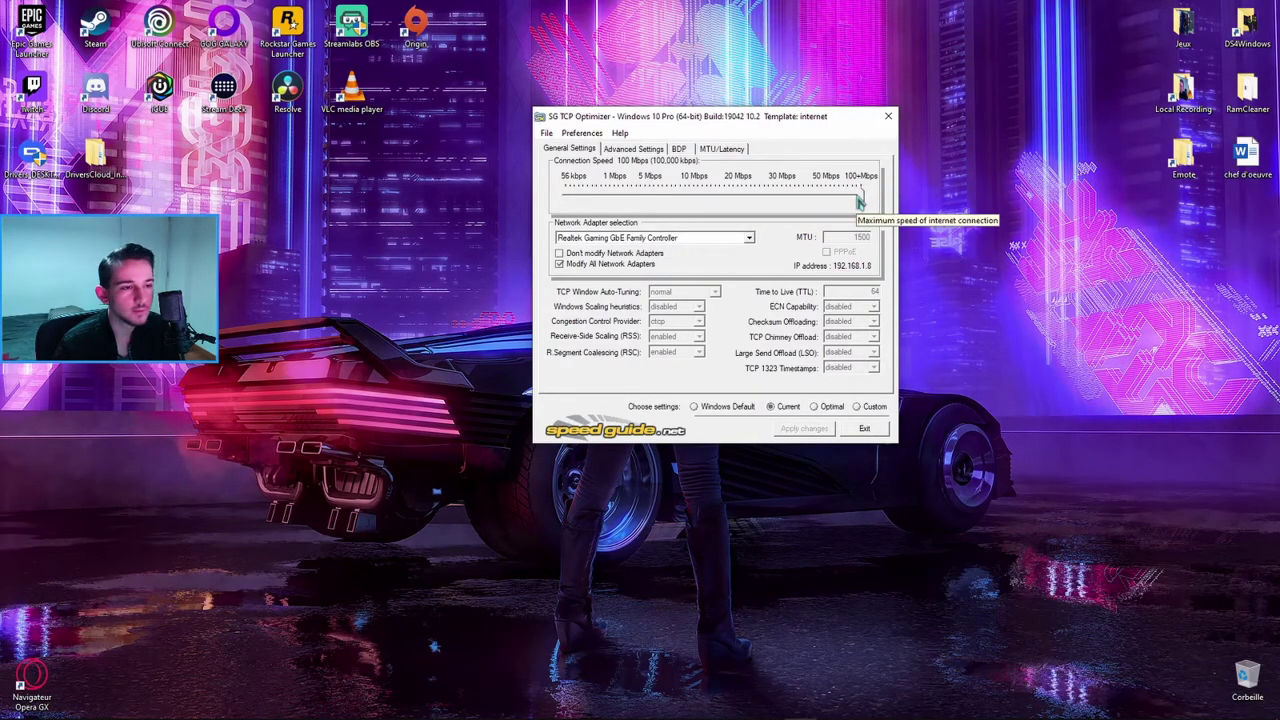
pyautogui.click(749, 240)
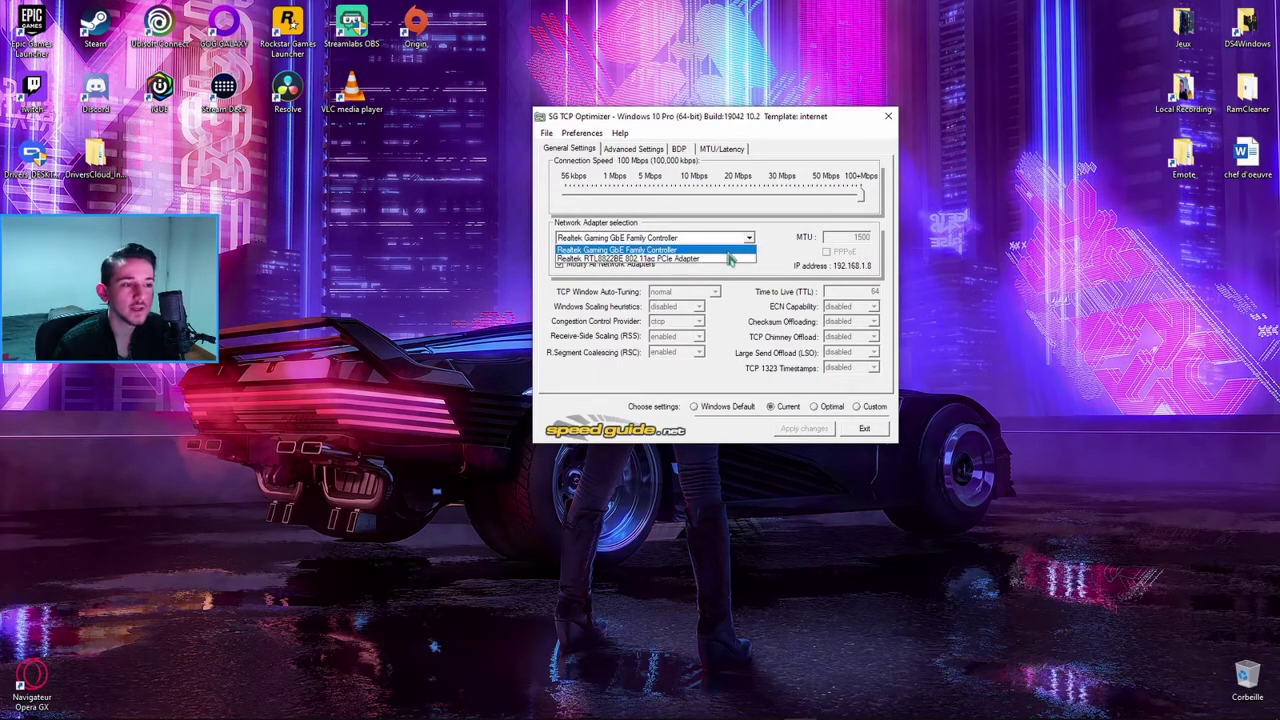
pyautogui.click(652, 250)
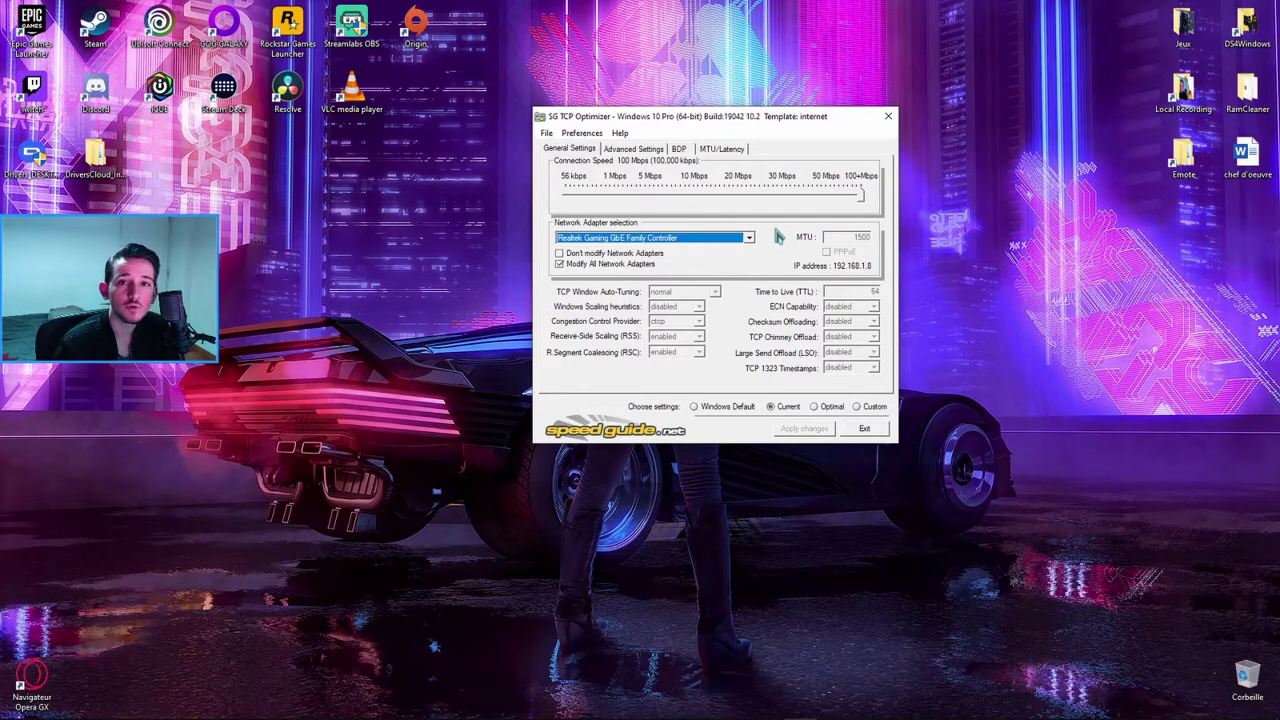
# Switch the general settings to Custom and choose normal for TCP Window Auto-Tuning
pyautogui.click(857, 407)
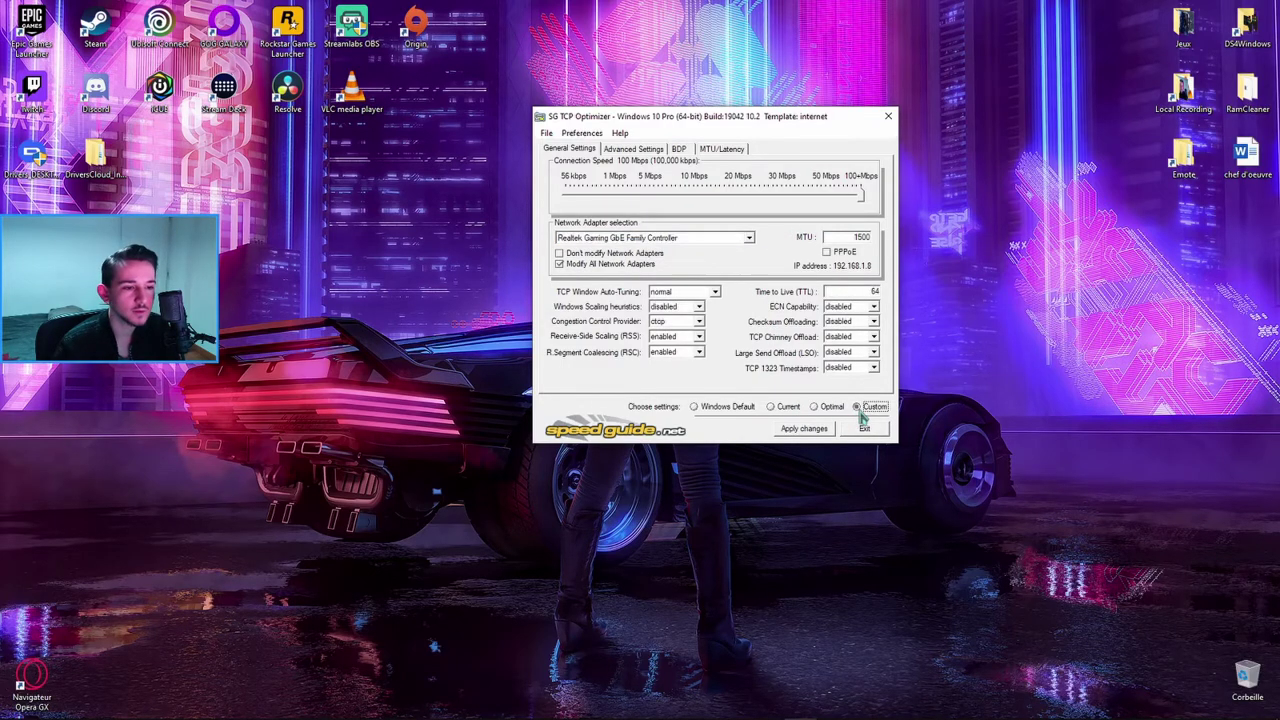
pyautogui.click(716, 293)
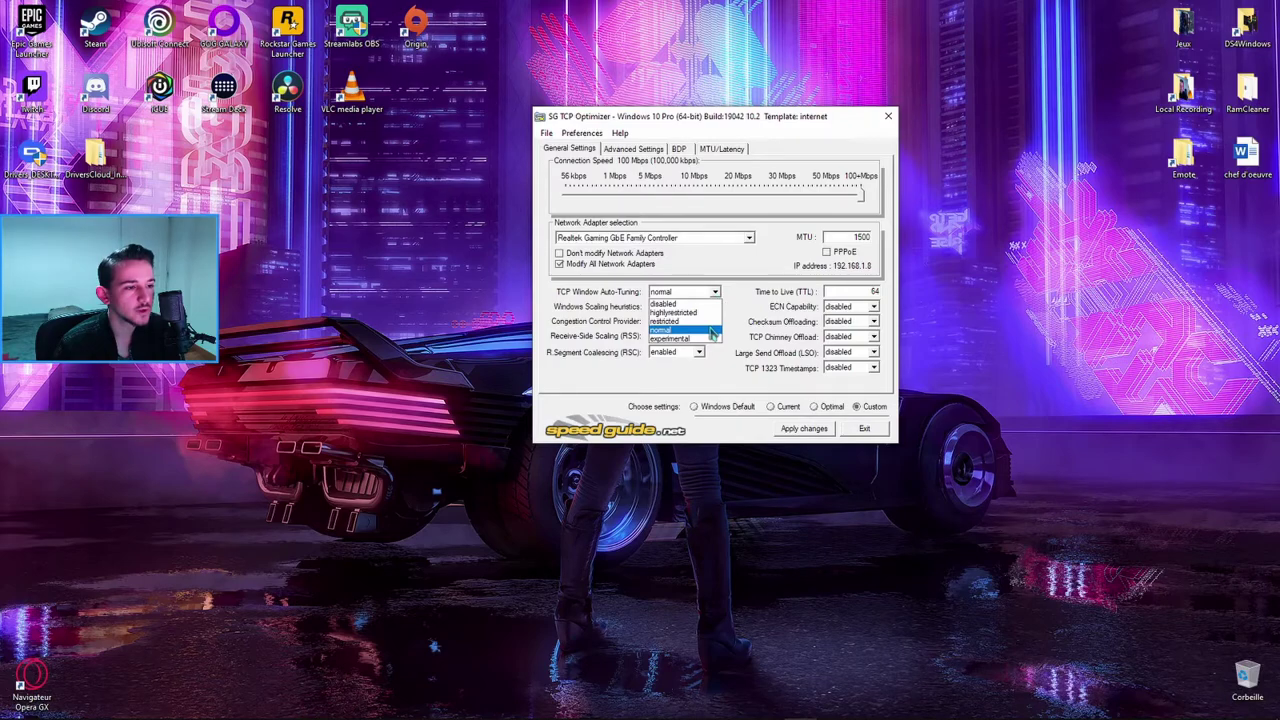
pyautogui.click(712, 333)
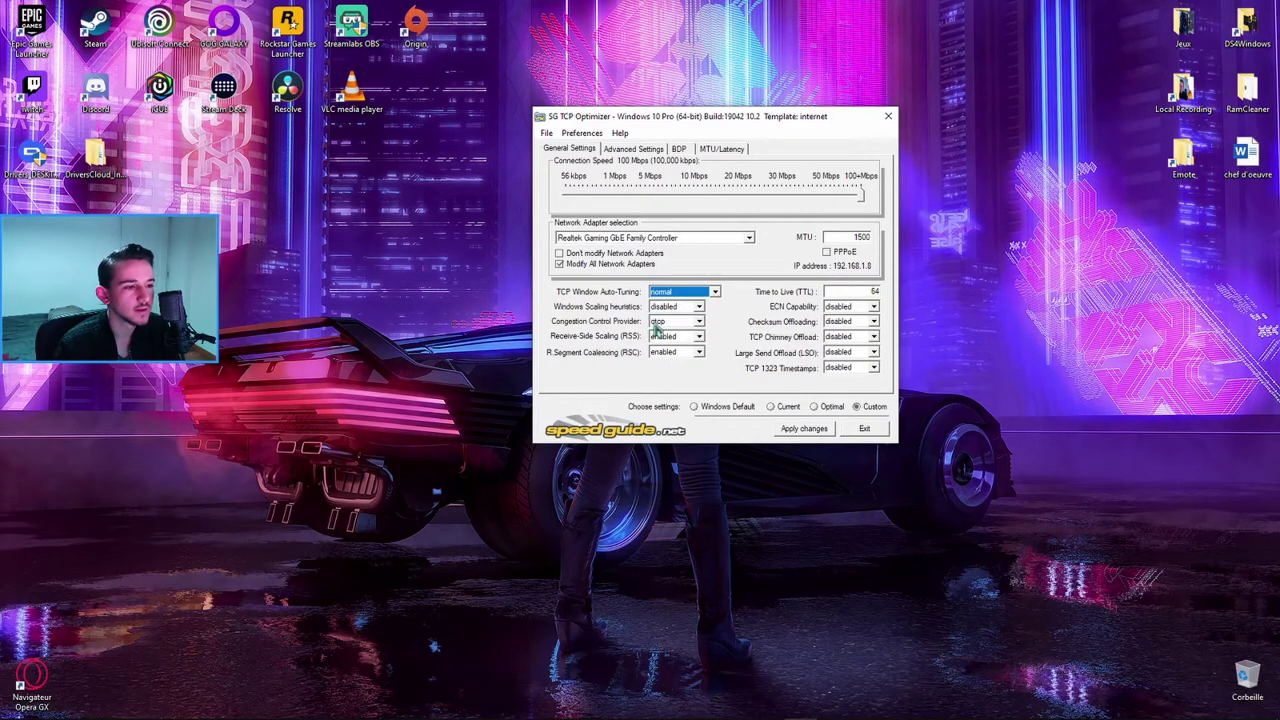
pyautogui.doubleClick(875, 291)
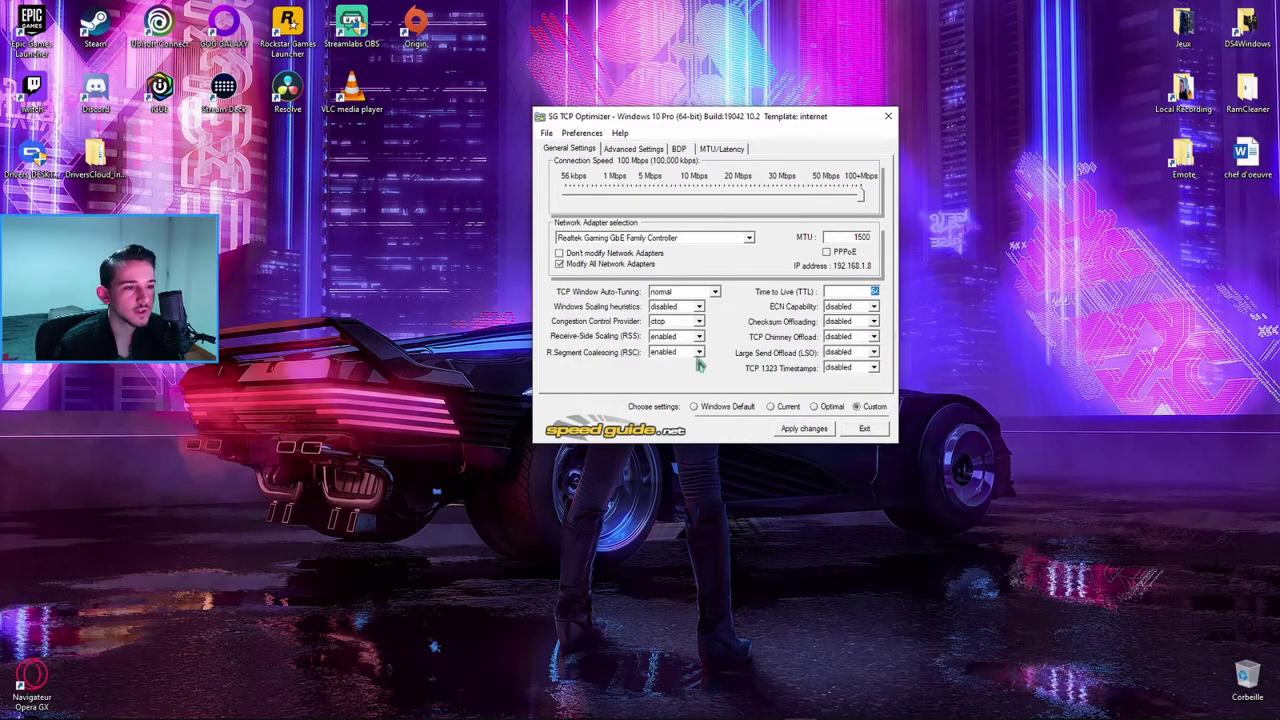
# Apply the custom general settings and decline the immediate reboot
pyautogui.click(800, 432)
pyautogui.click(745, 453)
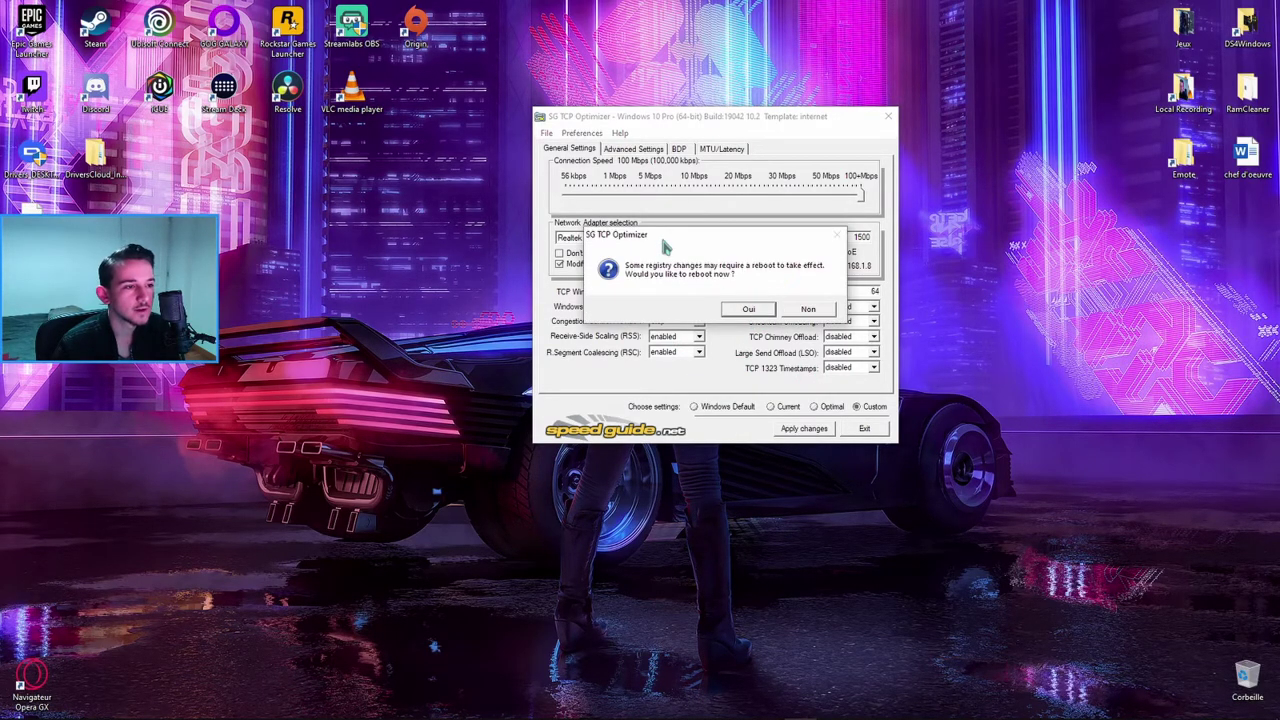
pyautogui.moveTo(664, 240); pyautogui.dragTo(705, 208)
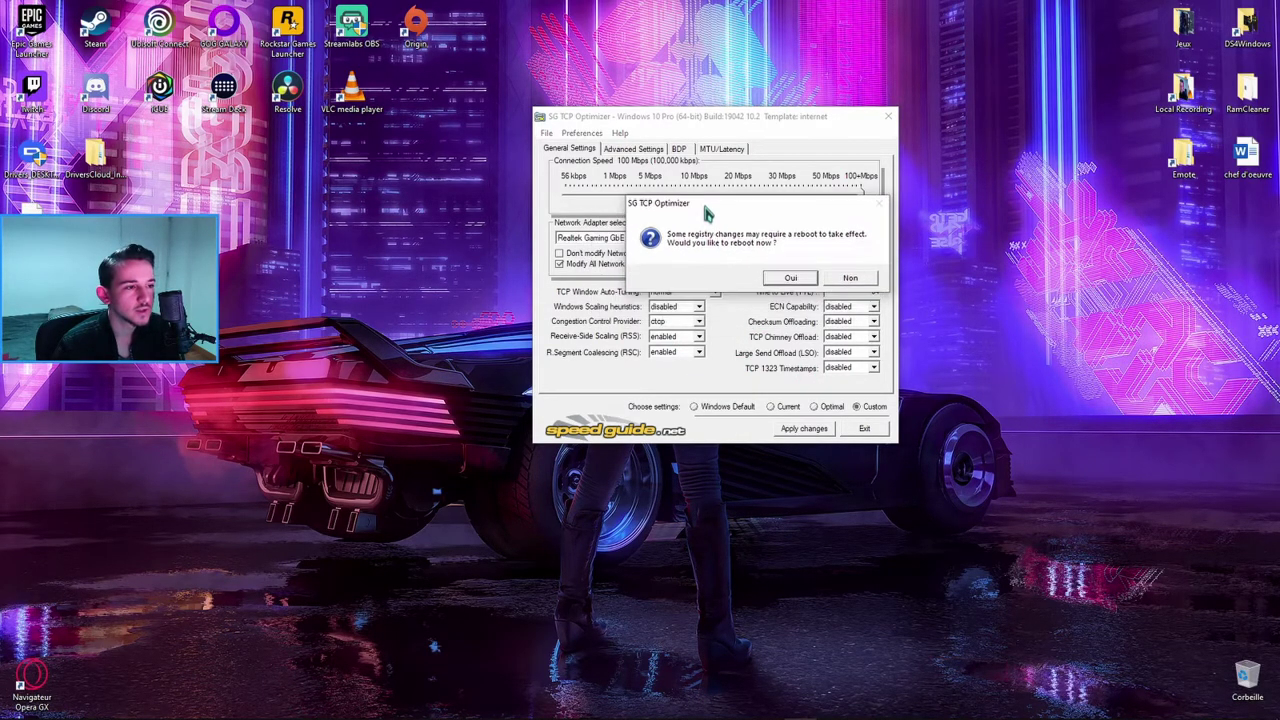
pyautogui.click(830, 280)
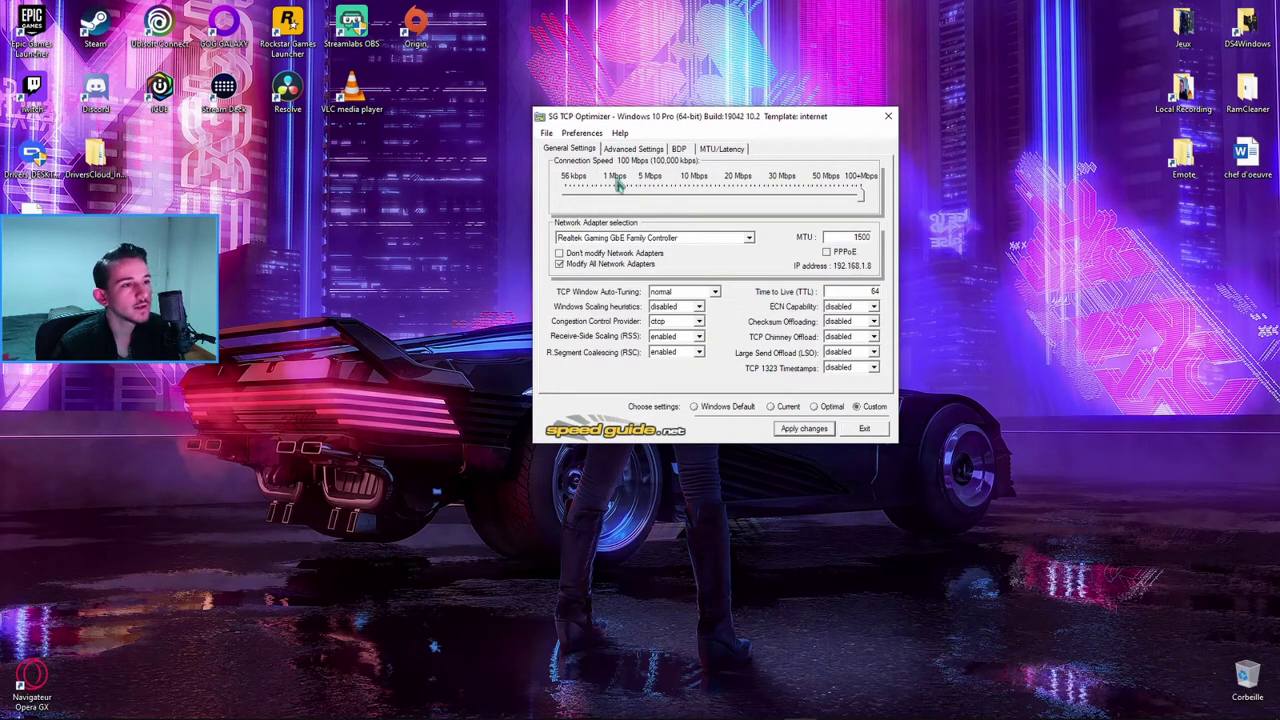
# Examine the advanced settings, including the connection limits, host resolution priorities, retransmit timeouts and dynamic port allocation
pyautogui.click(641, 150)
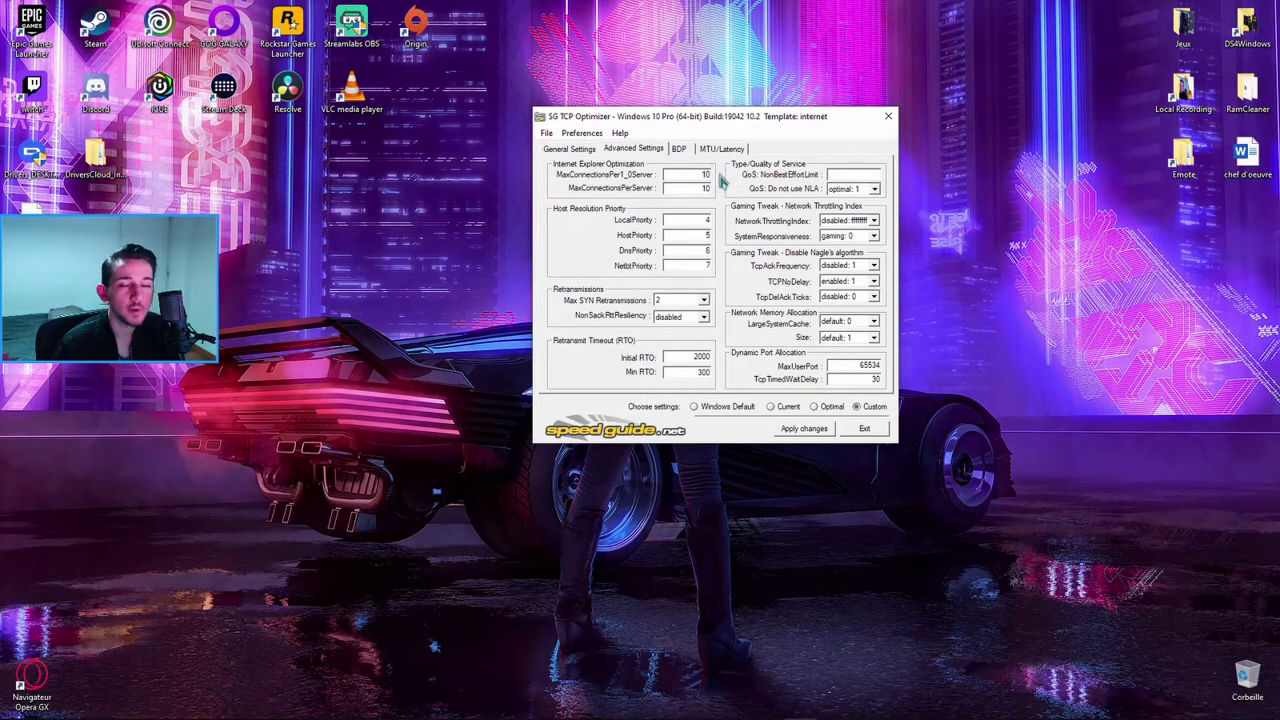
pyautogui.doubleClick(706, 188)
pyautogui.doubleClick(705, 250)
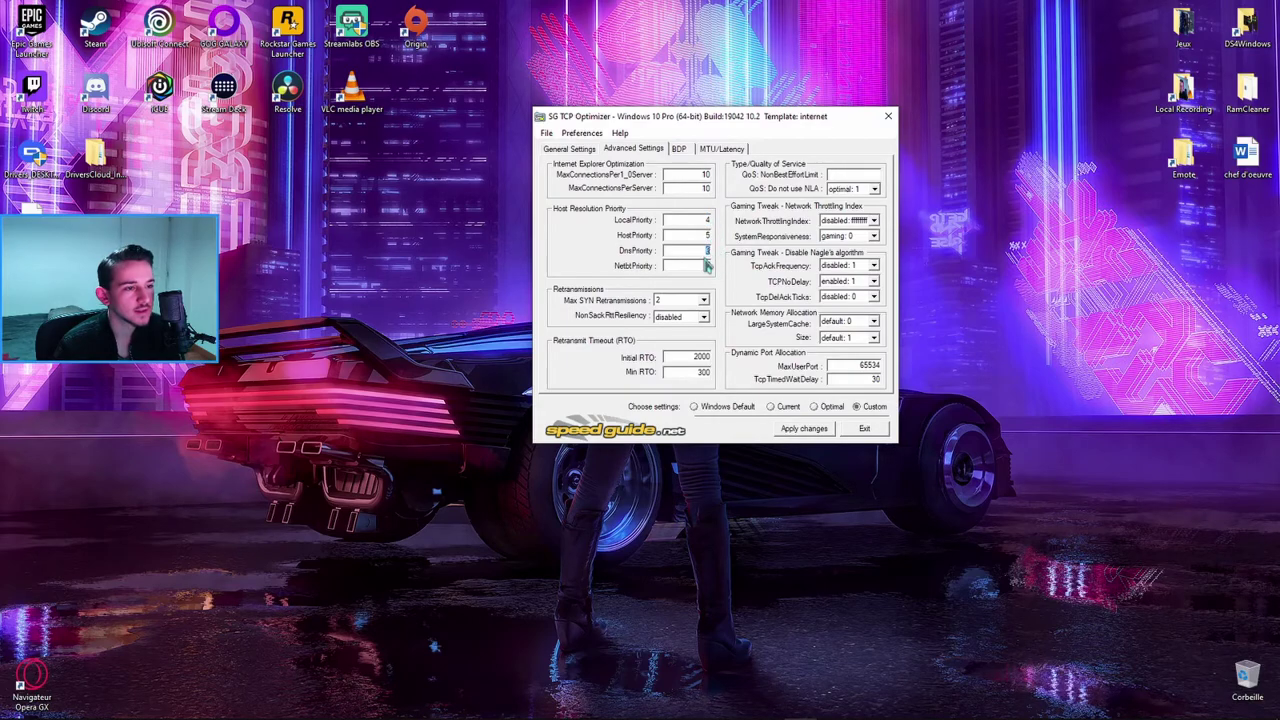
pyautogui.doubleClick(694, 357)
pyautogui.doubleClick(695, 372)
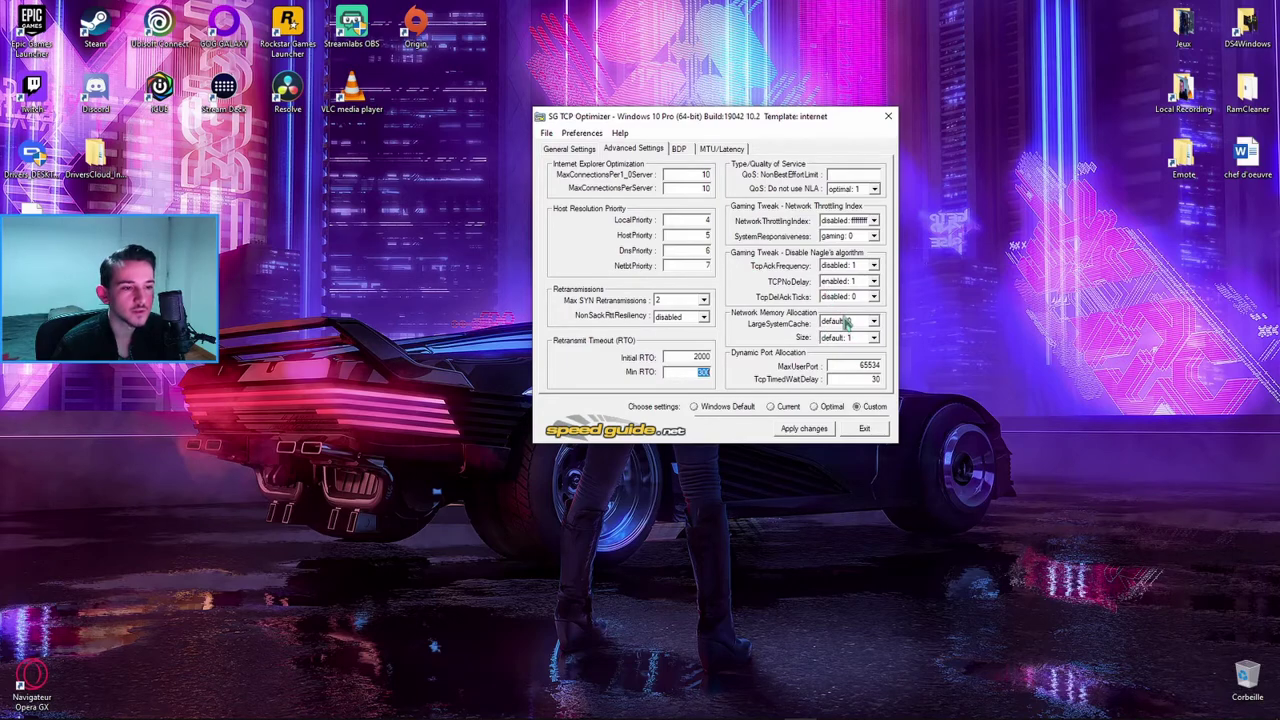
pyautogui.click(868, 379)
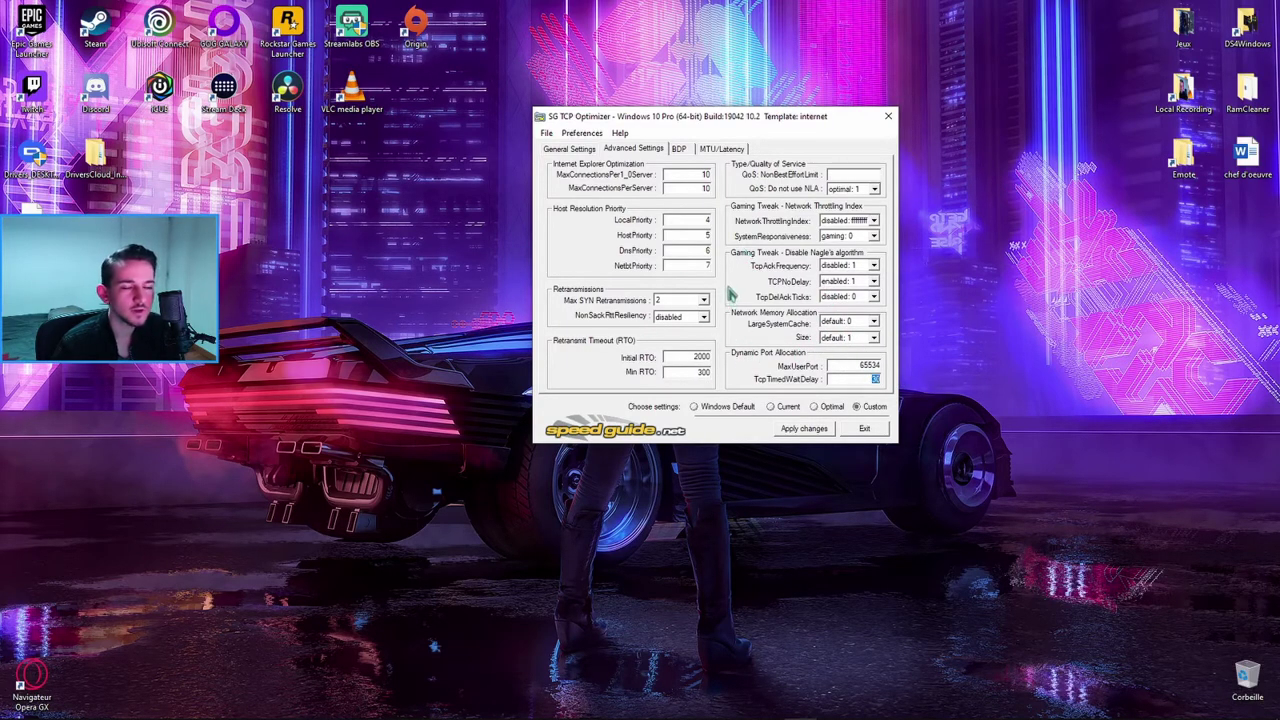
pyautogui.moveTo(720, 116)
pyautogui.mouseDown()
pyautogui.moveTo(735, 117)
pyautogui.moveTo(706, 105)
pyautogui.mouseUp()
pyautogui.click(580, 142)
pyautogui.click(620, 139)
pyautogui.moveTo(748, 115); pyautogui.dragTo(800, 118)
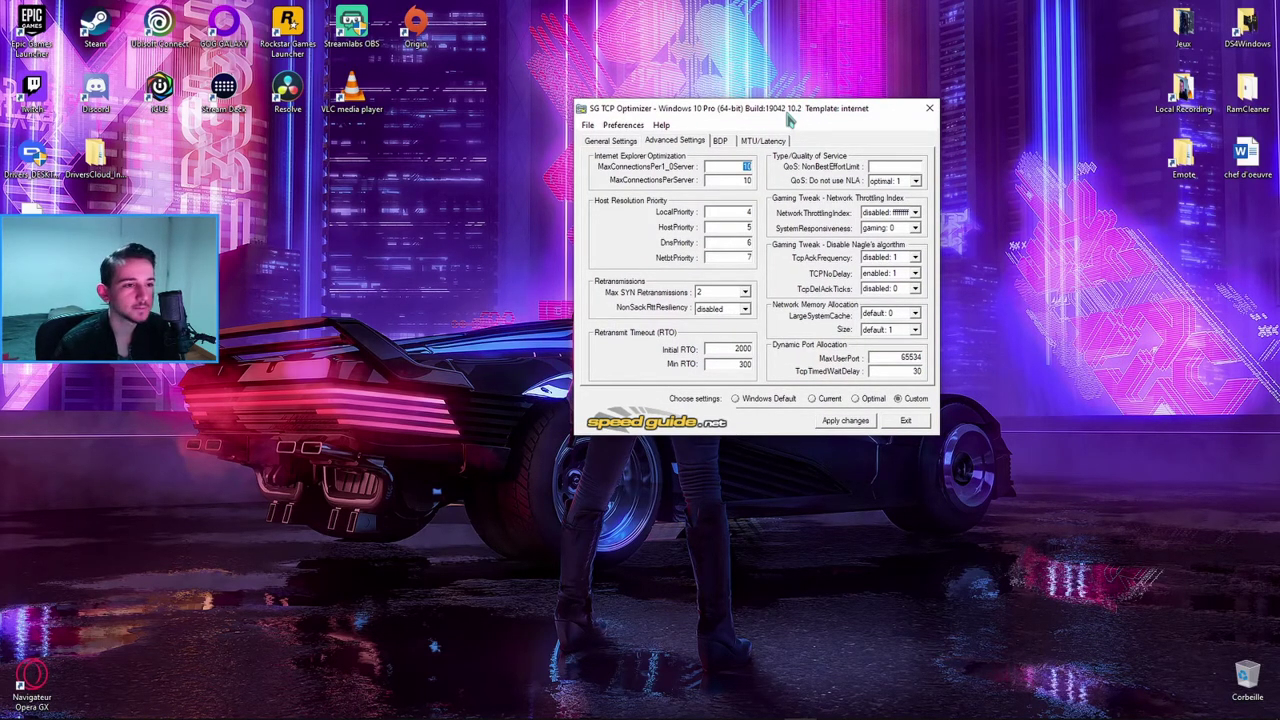
# Apply the advanced settings without rebooting and close TCP Optimizer
pyautogui.click(847, 421)
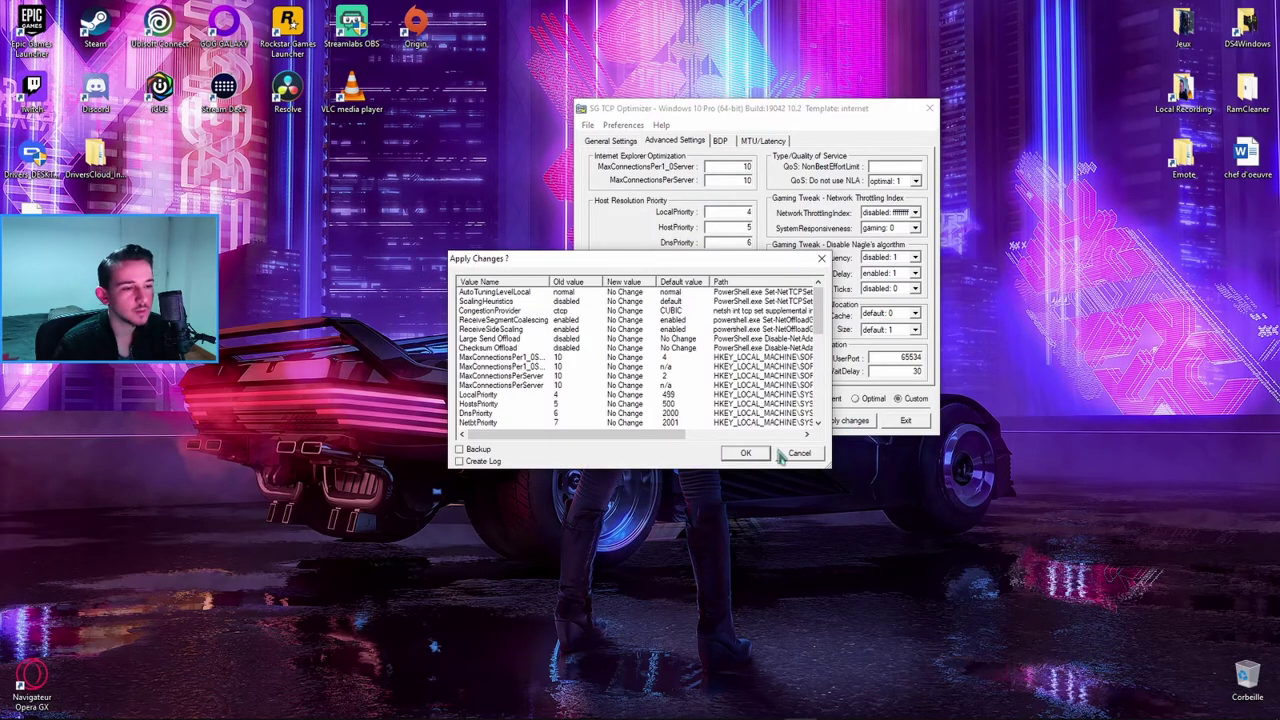
pyautogui.click(745, 455)
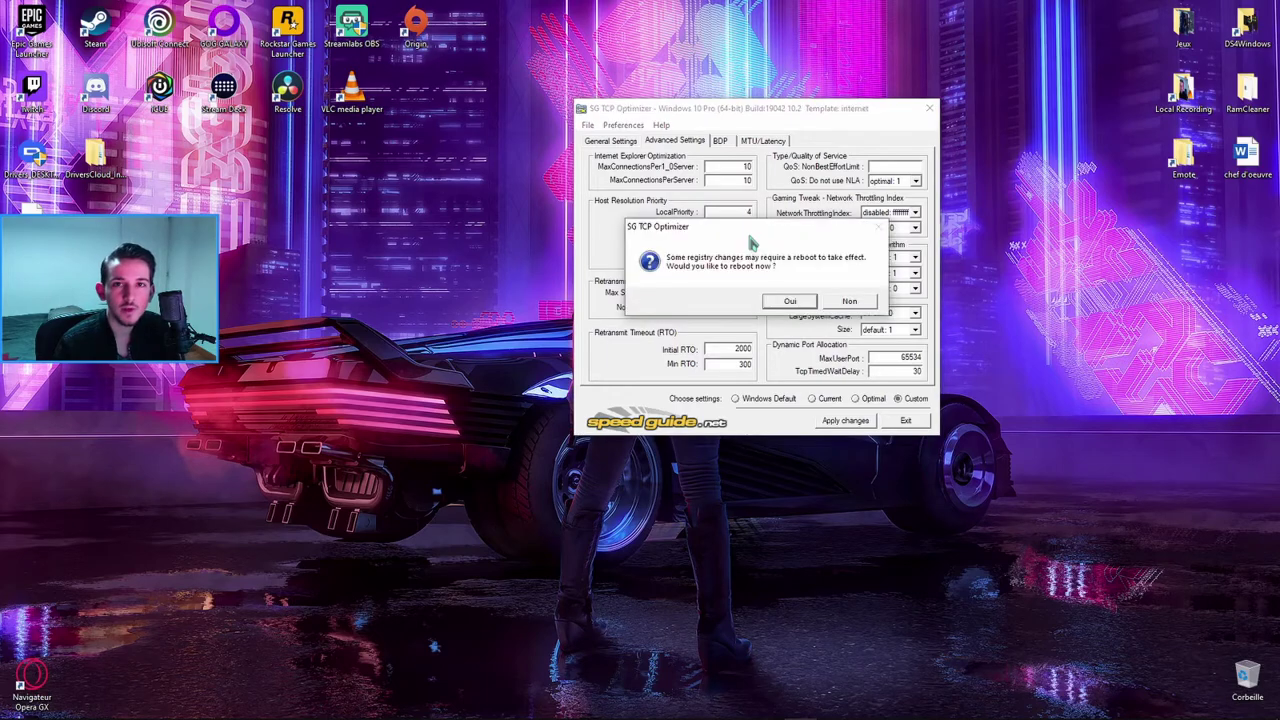
pyautogui.click(852, 303)
pyautogui.click(929, 108)
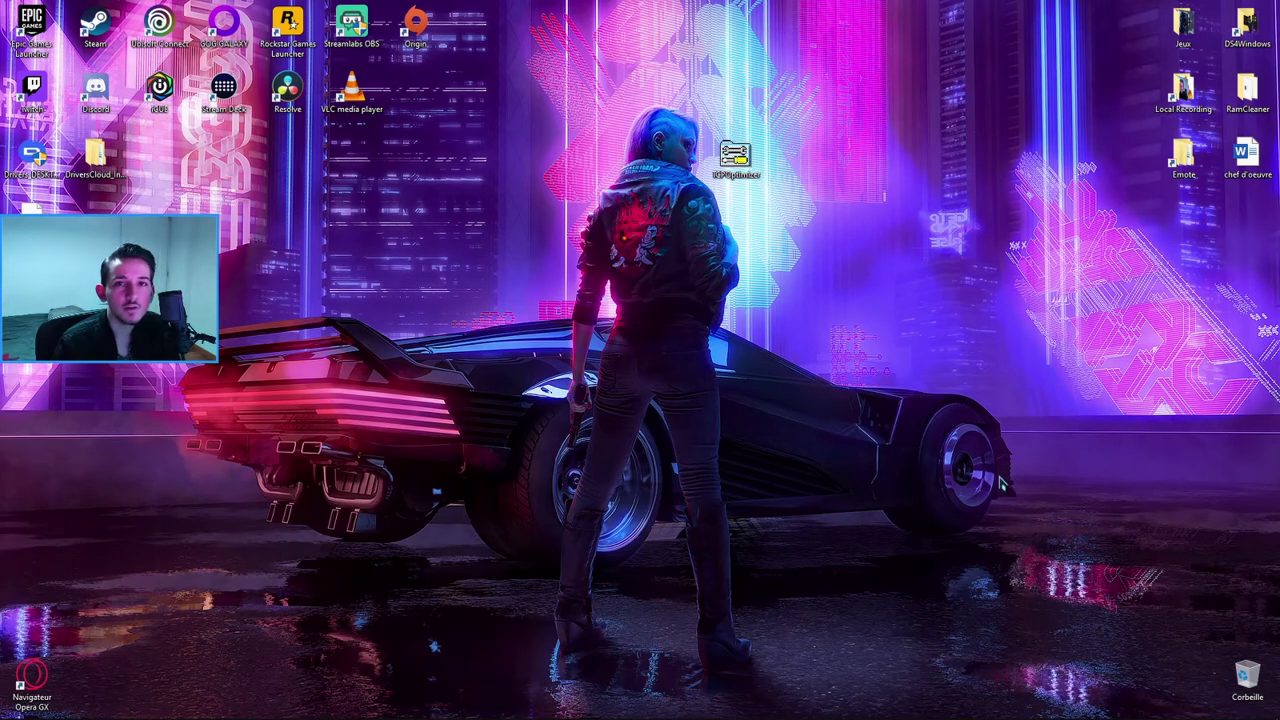
# Switch to the browser and run the nPerf speed test to measure download, upload and latency
pyautogui.click(92, 706)
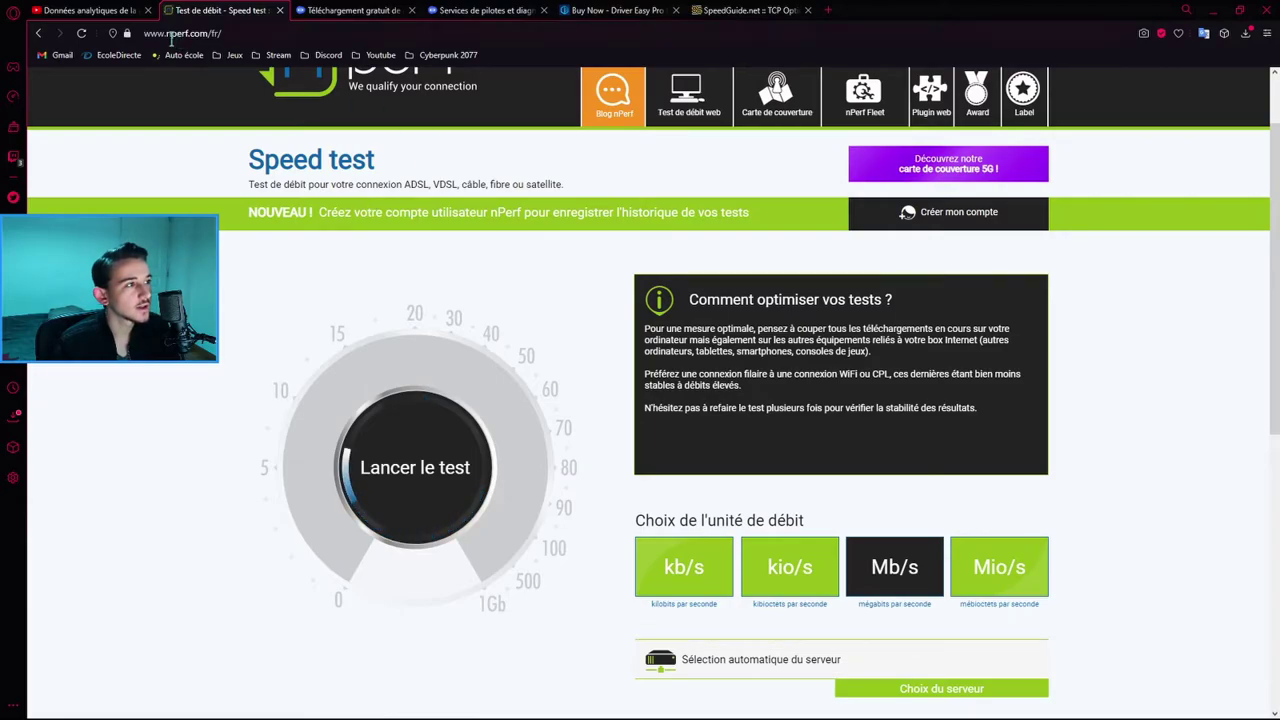
pyautogui.click(120, 33)
pyautogui.click(240, 366)
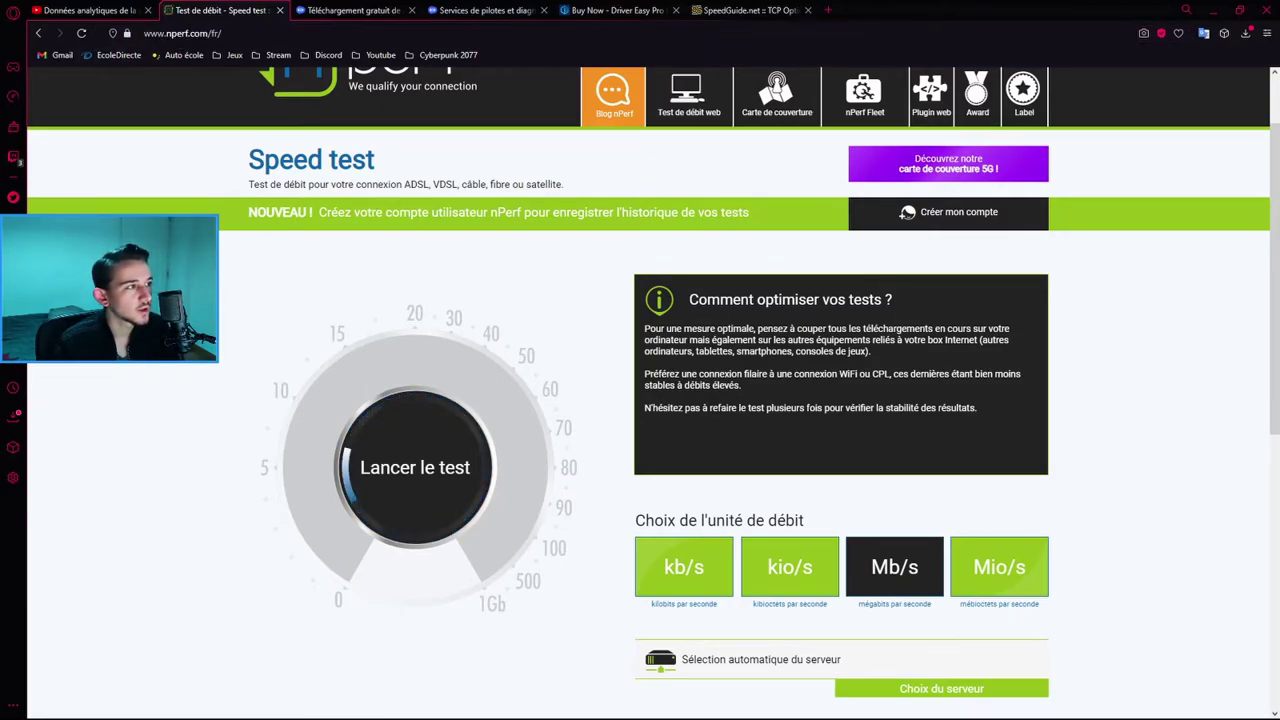
pyautogui.click(428, 472)
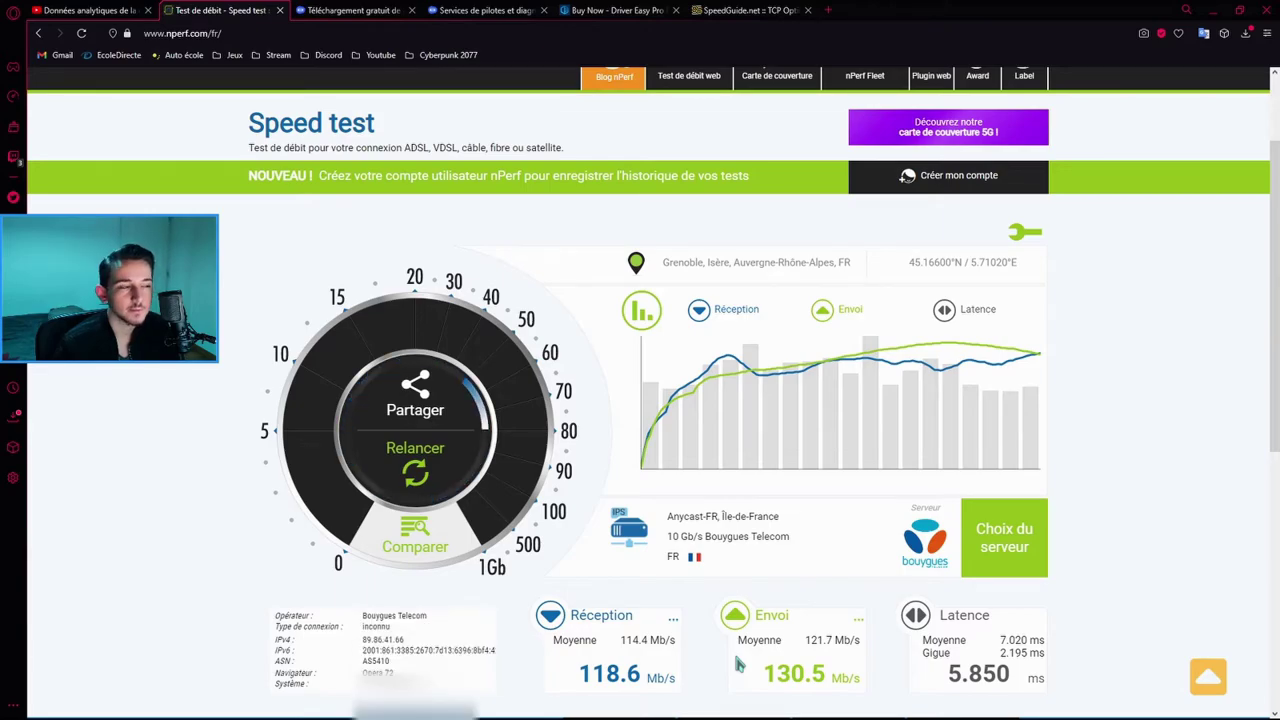
pyautogui.scroll(3, 738, 663)
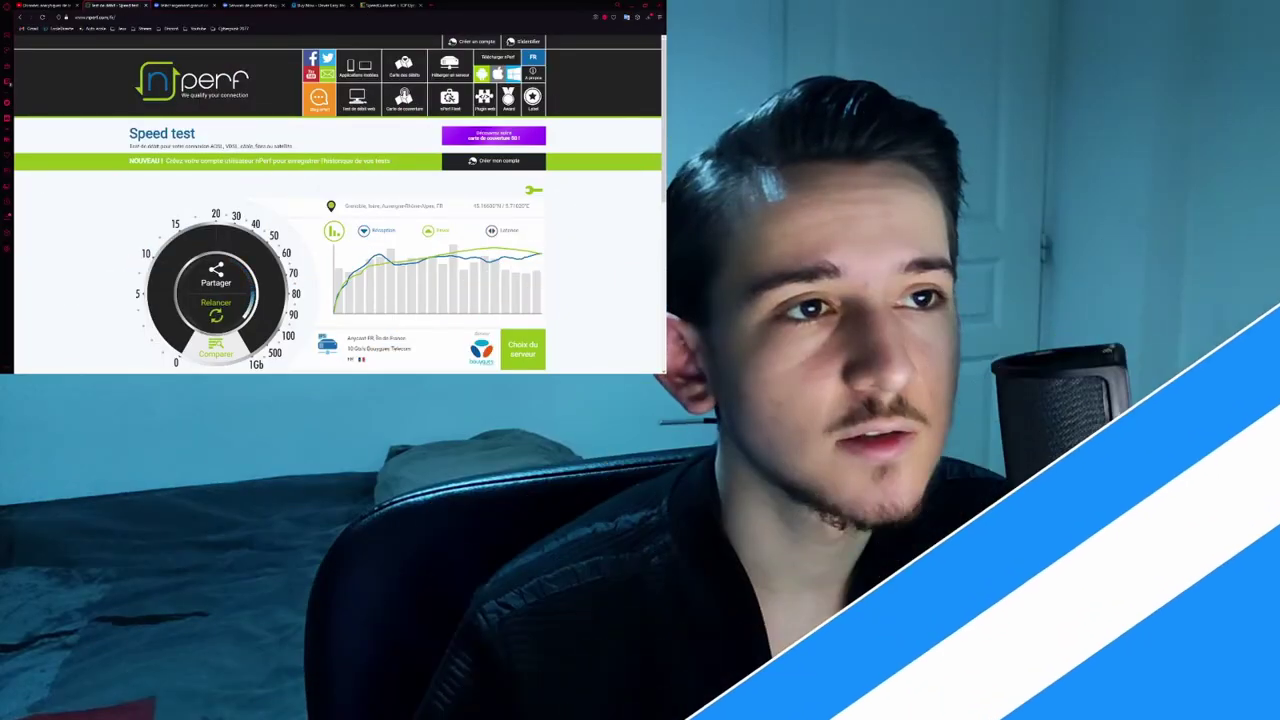
# Open YouTube in a new browser tab and search for the creator's channel by name
pyautogui.click(432, 7)
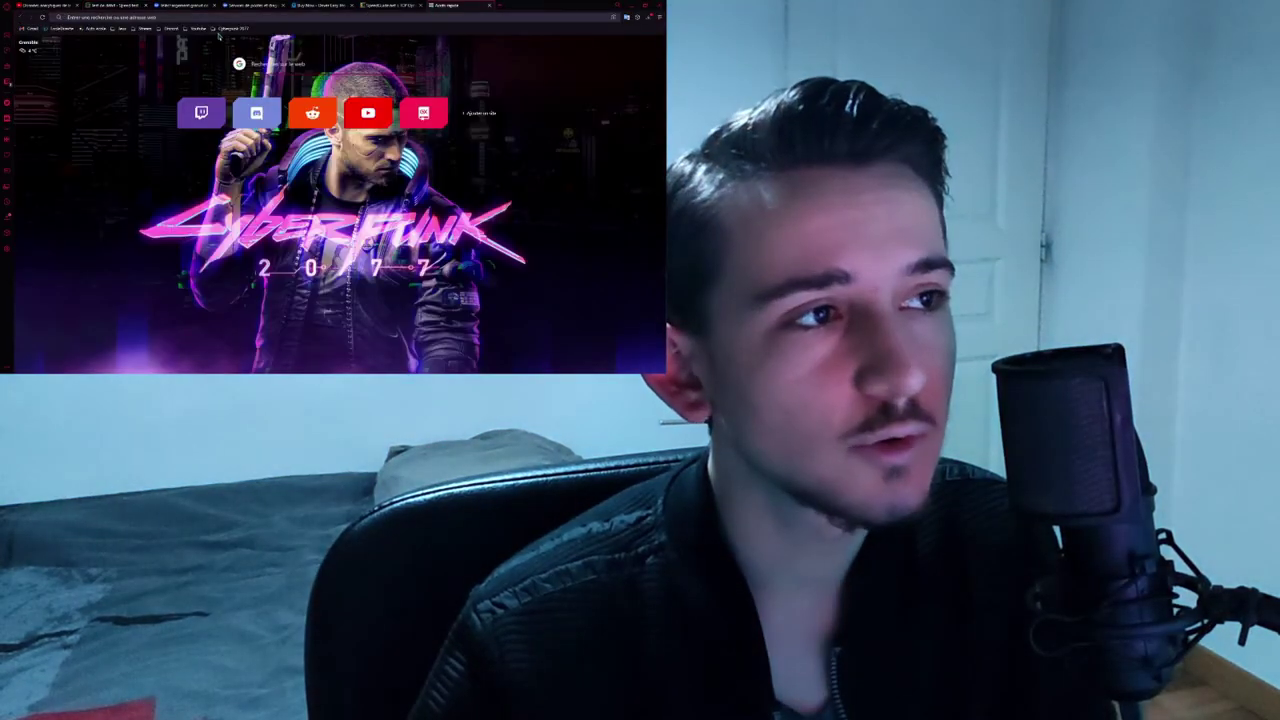
pyautogui.click(200, 29)
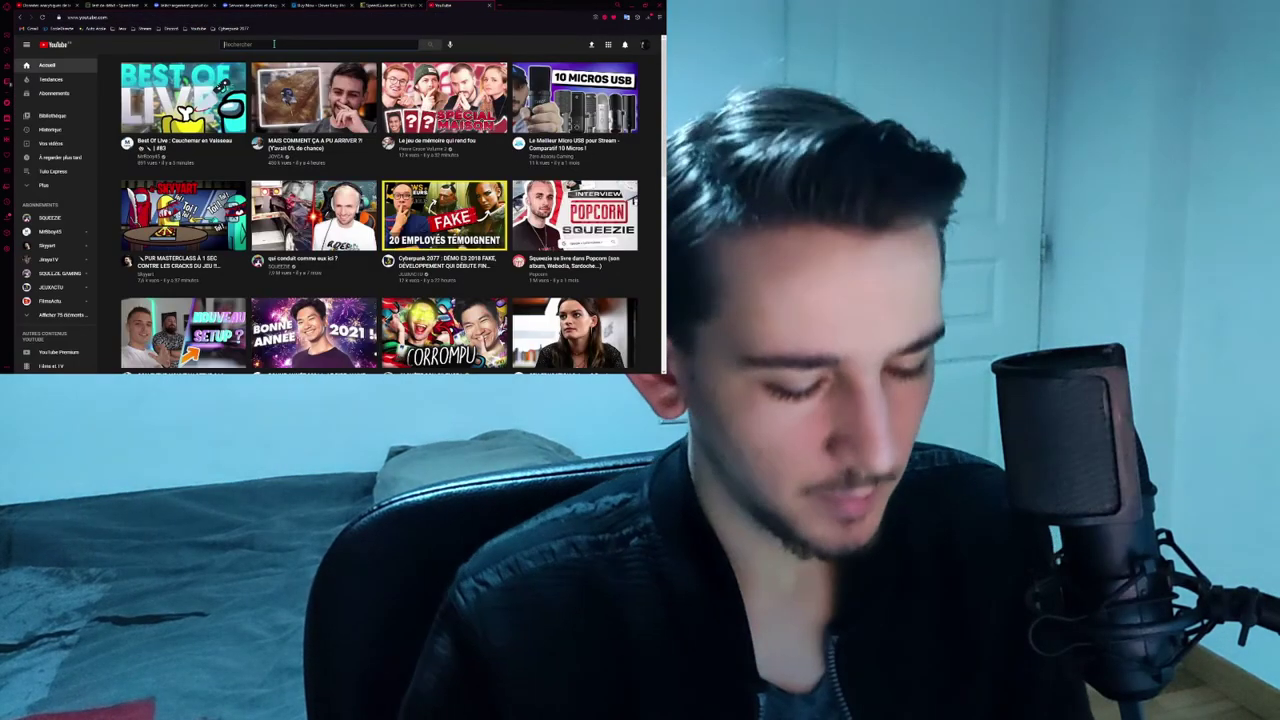
pyautogui.click(274, 44)
pyautogui.write('mathys')
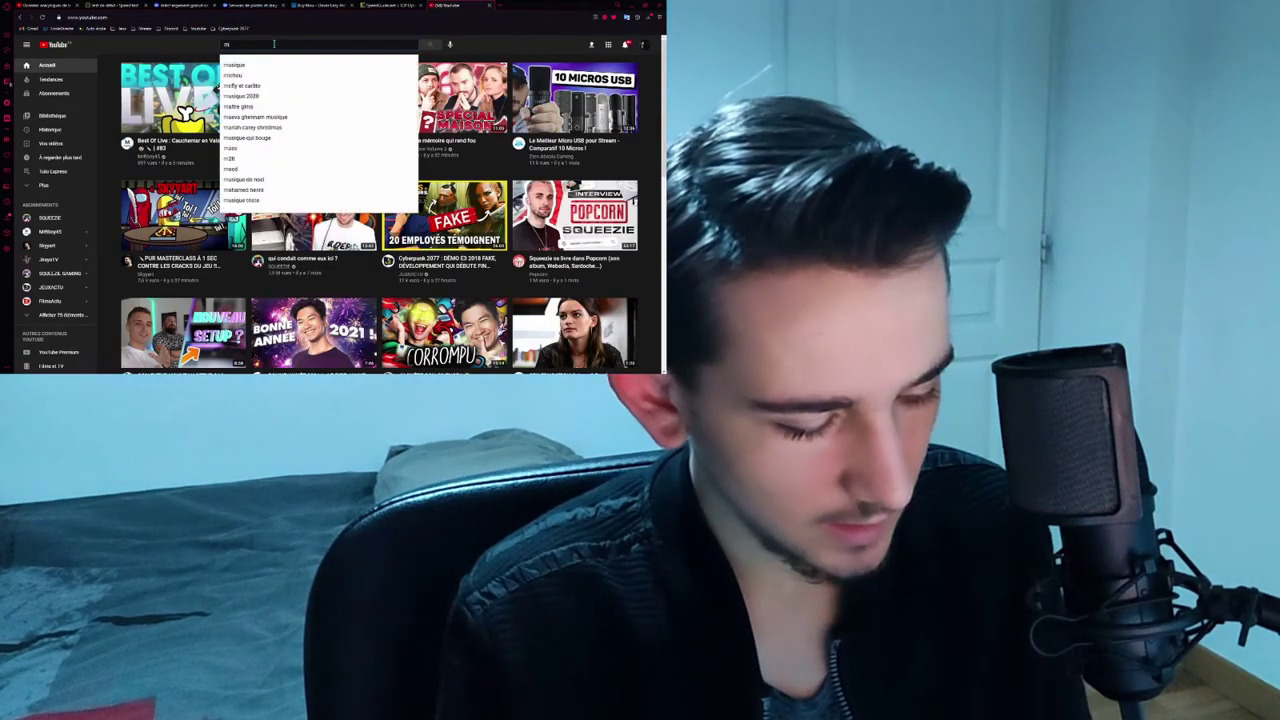
pyautogui.write('m')
pyautogui.press('Return')
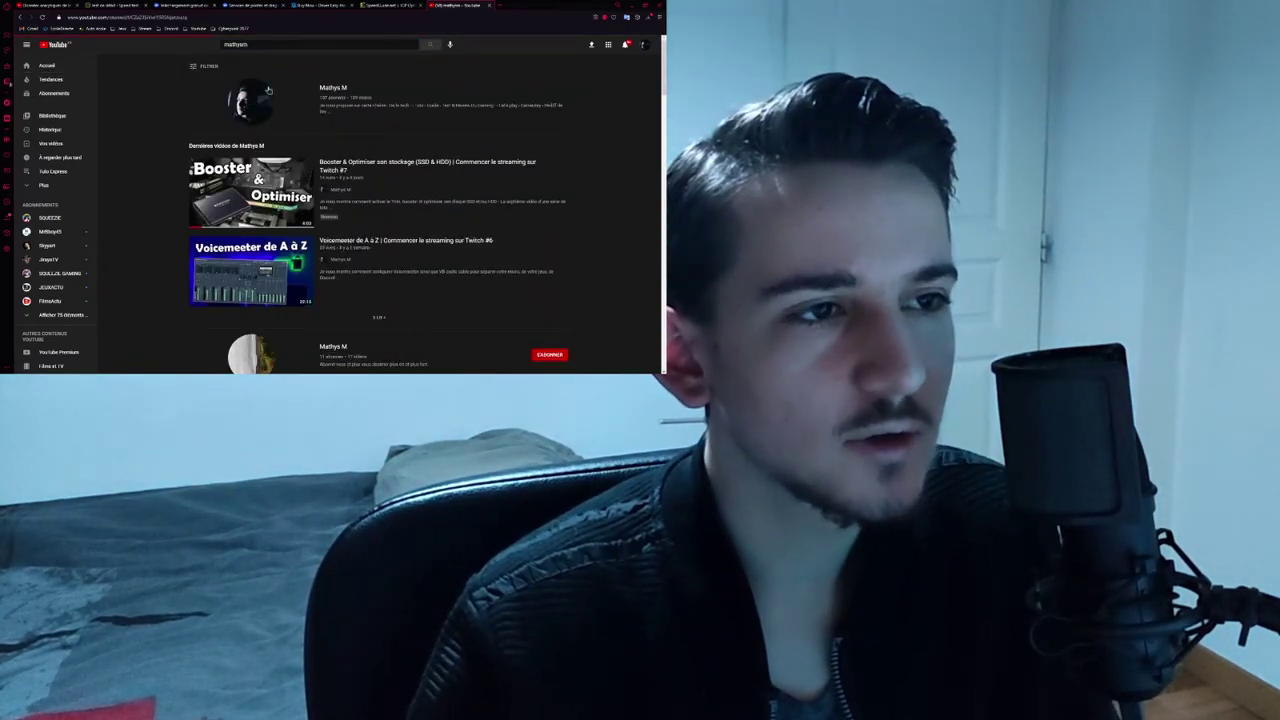
# Open the creator's Gaming & Tech channel from the results and look through its uploaded videos
pyautogui.click(258, 97)
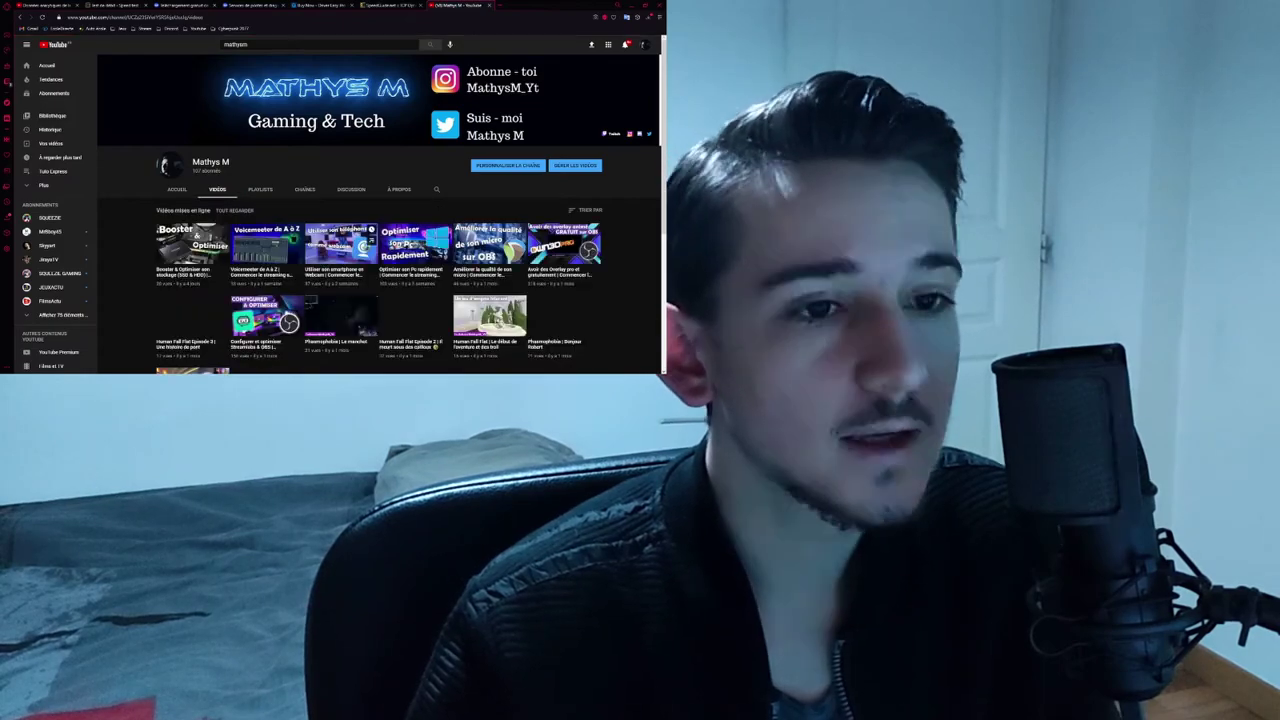
pyautogui.scroll(-1, 380, 250)
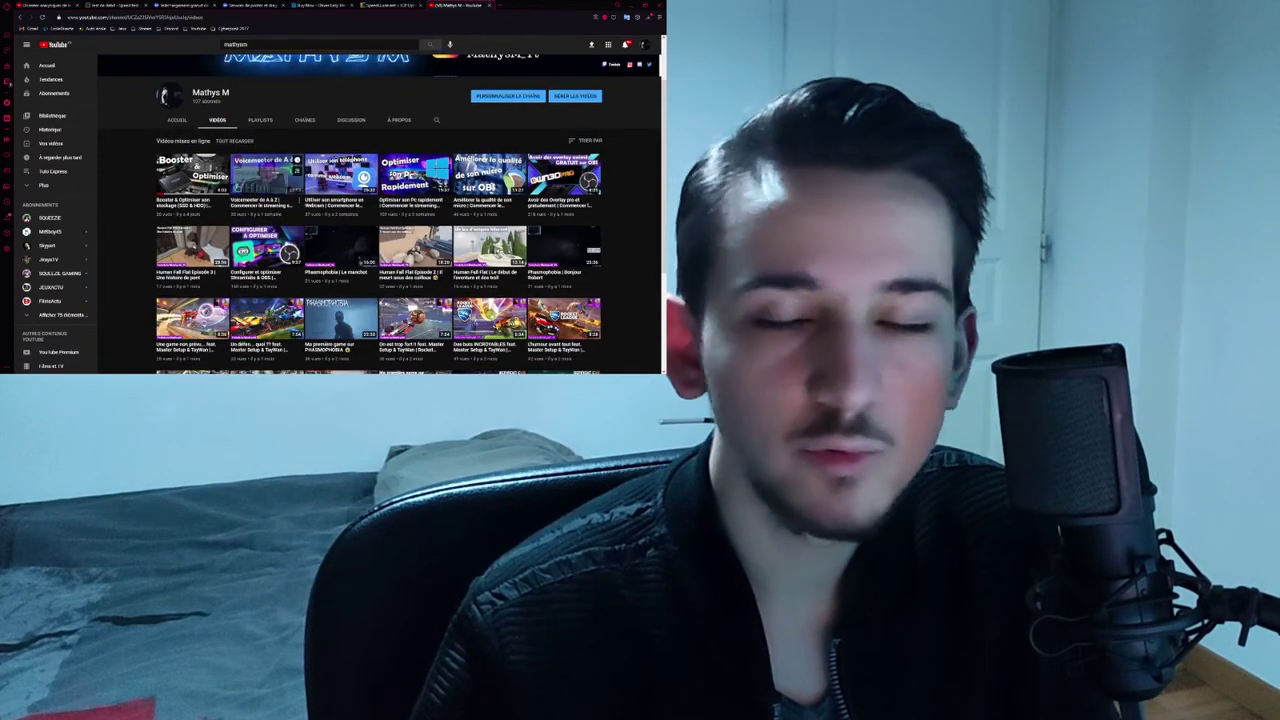
pyautogui.scroll(1, 220, 200)
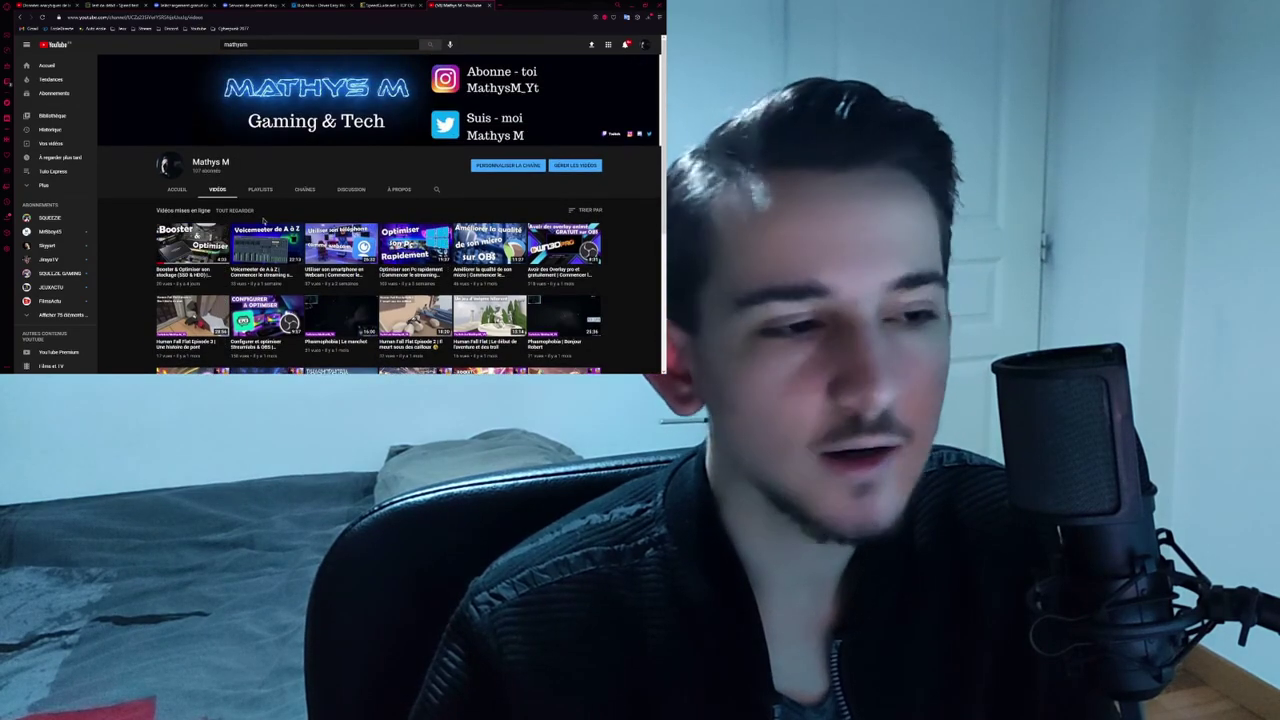